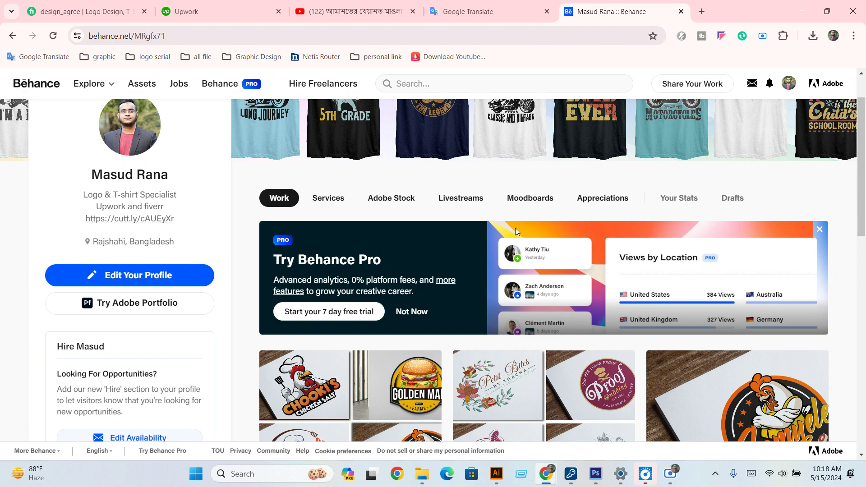
- Scroll through the Behance profile page to review its content
scroll(461, 428, "down", 5)
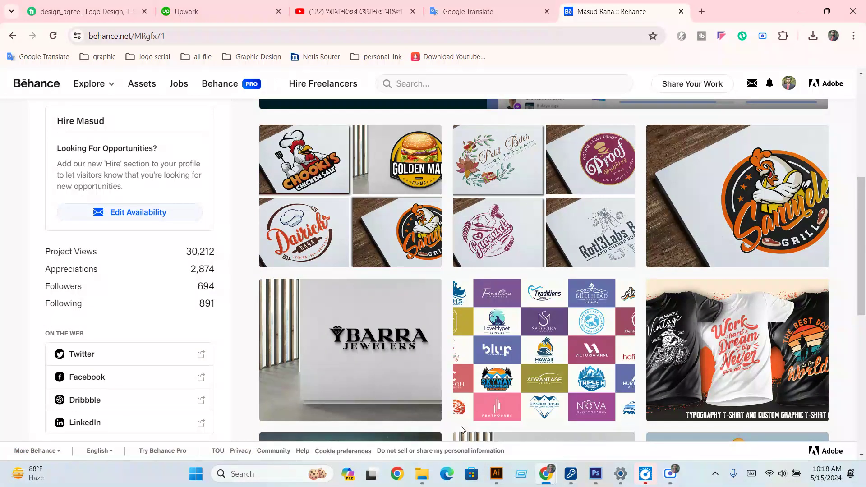
scroll(461, 429, "up", 5)
scroll(459, 424, "up", 1)
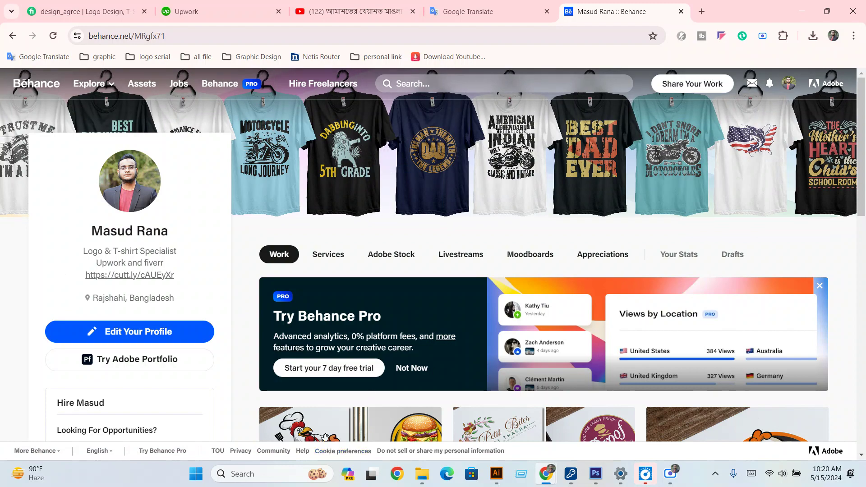
scroll(324, 437, "down", 4)
scroll(316, 420, "down", 3)
scroll(309, 406, "down", 3)
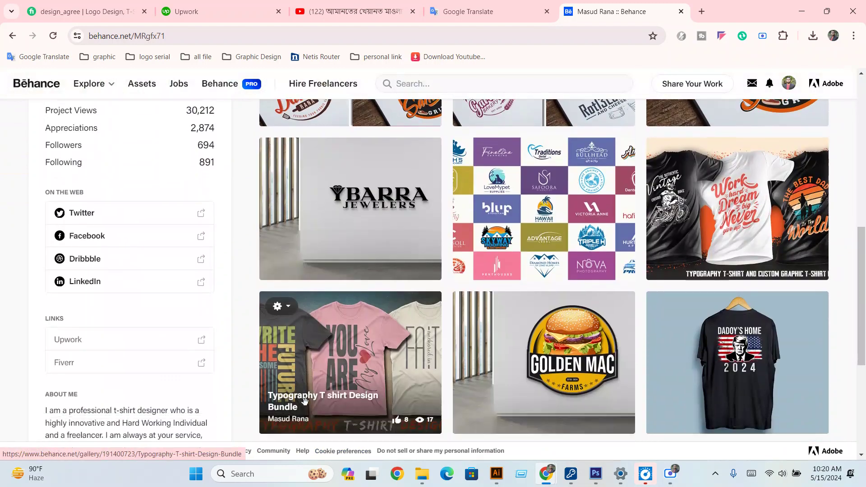
scroll(305, 400, "down", 5)
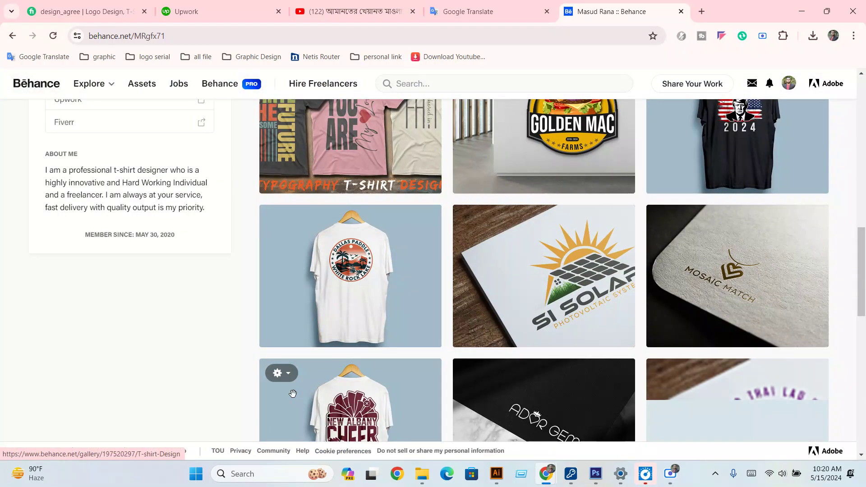
scroll(293, 394, "down", 2)
scroll(292, 394, "down", 3)
scroll(291, 395, "down", 2)
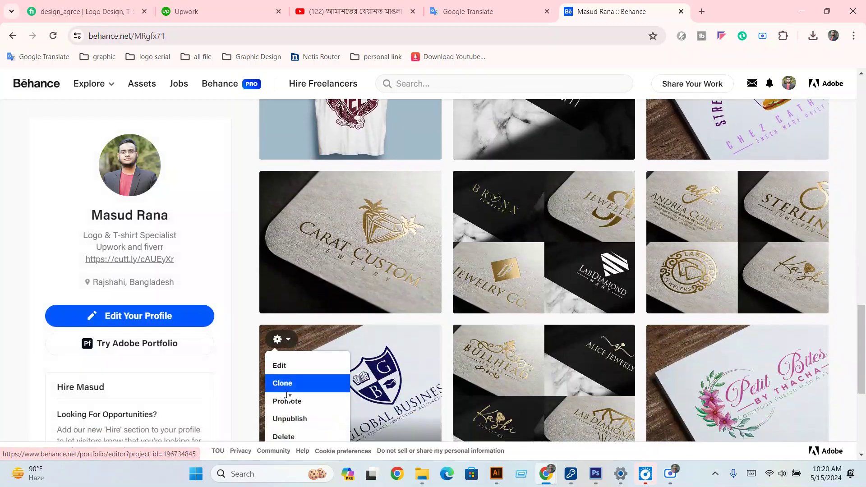
scroll(288, 395, "down", 4)
scroll(287, 393, "down", 2)
scroll(285, 391, "down", 1)
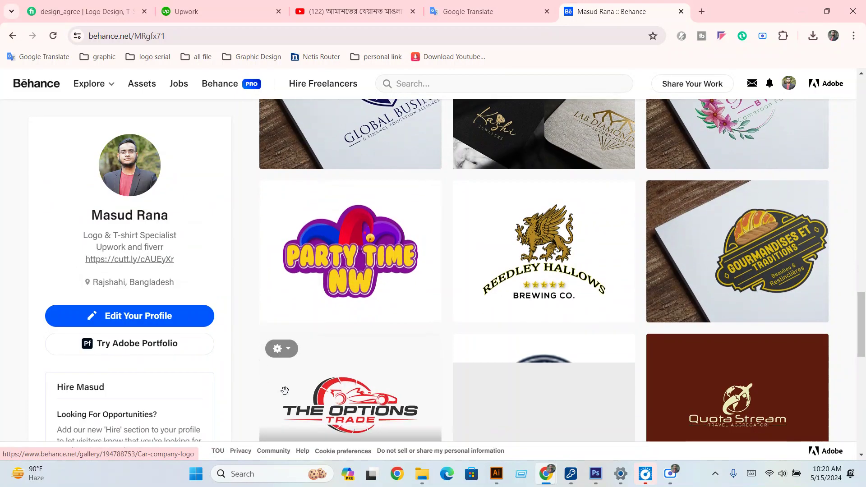
scroll(285, 391, "down", 2)
scroll(285, 392, "down", 3)
scroll(283, 394, "down", 2)
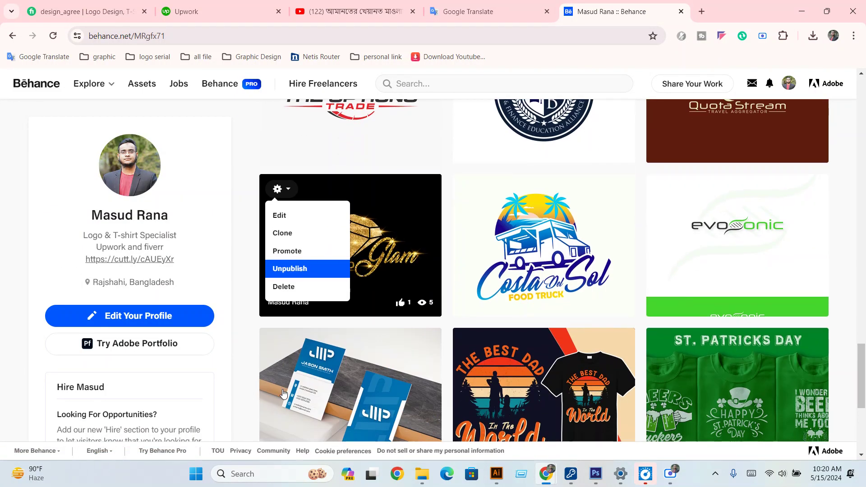
scroll(283, 394, "down", 1)
scroll(284, 393, "down", 2)
scroll(284, 392, "down", 3)
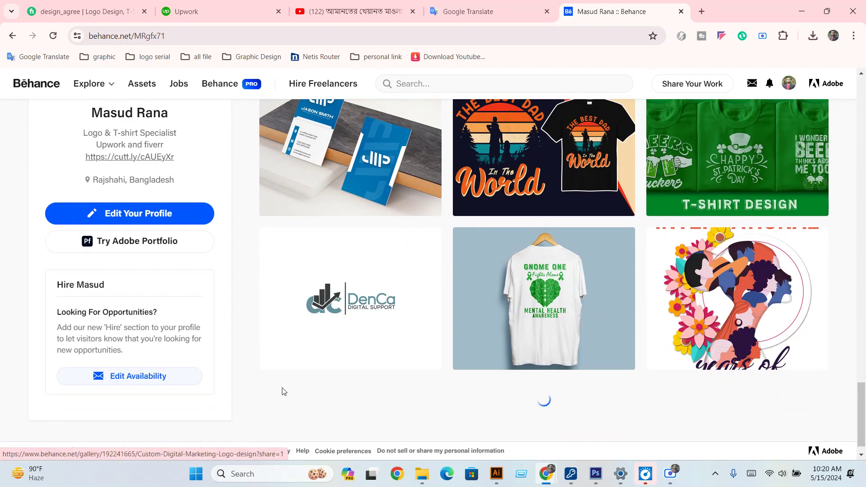
scroll(282, 392, "down", 1)
scroll(280, 388, "down", 3)
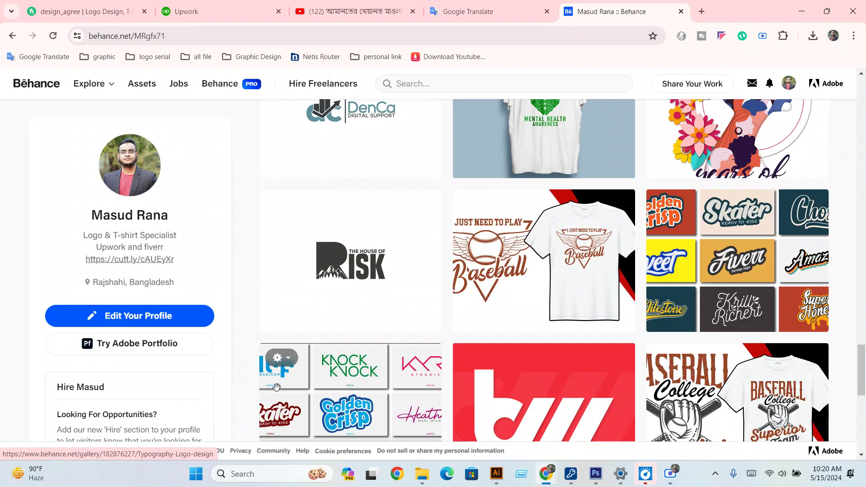
scroll(277, 388, "down", 4)
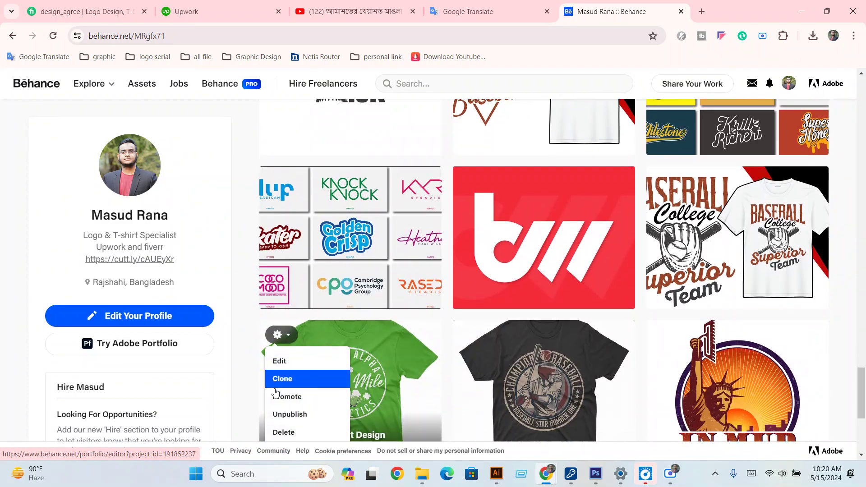
scroll(276, 392, "down", 4)
scroll(273, 387, "down", 4)
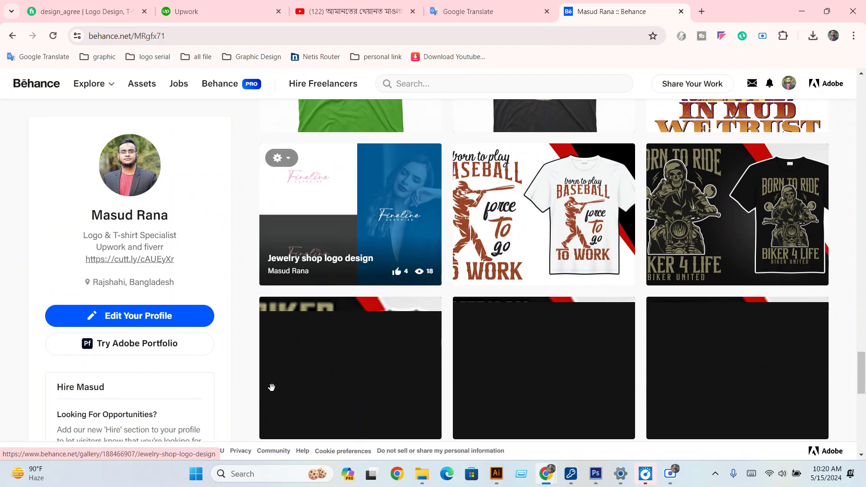
scroll(271, 391, "down", 2)
scroll(268, 392, "down", 3)
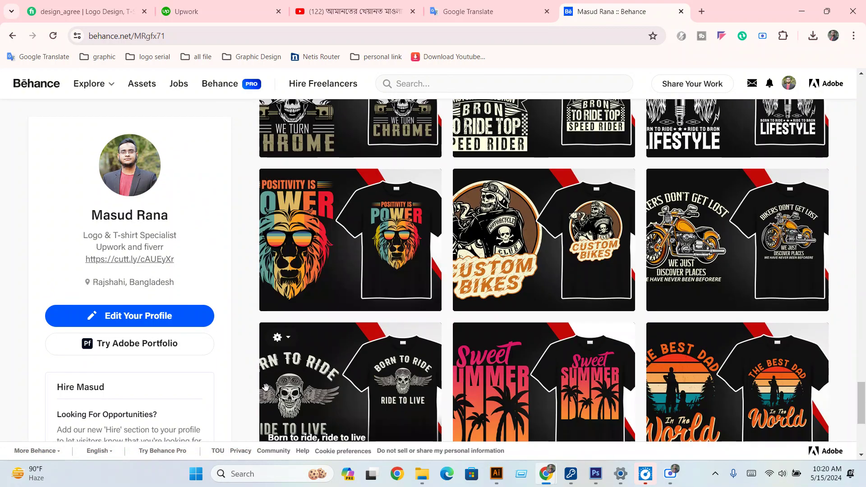
scroll(266, 389, "down", 3)
scroll(264, 387, "down", 1)
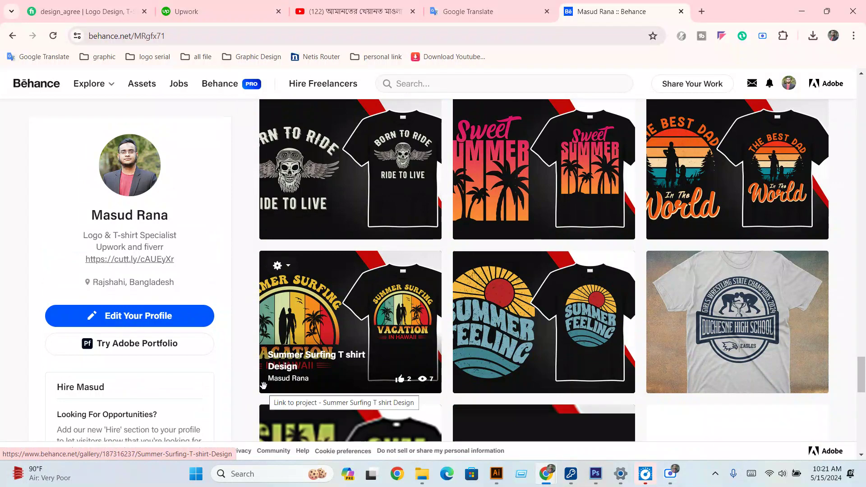
scroll(264, 387, "down", 3)
scroll(264, 387, "down", 3)
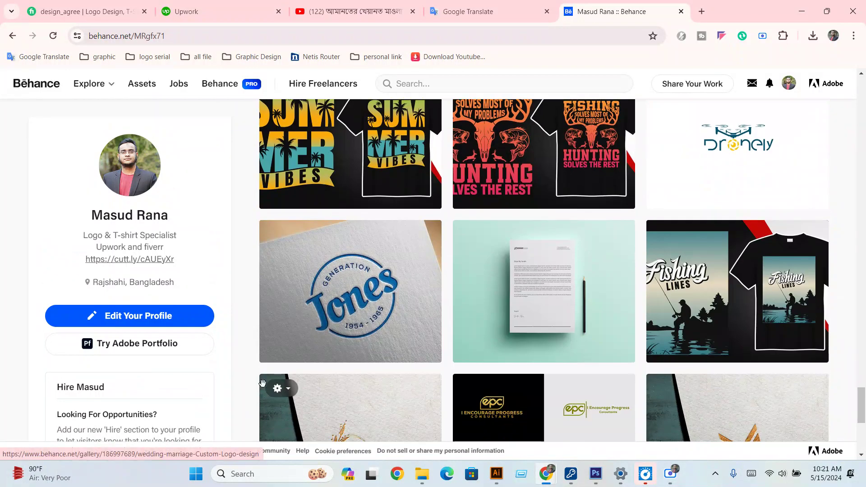
mouse_move(350, 406)
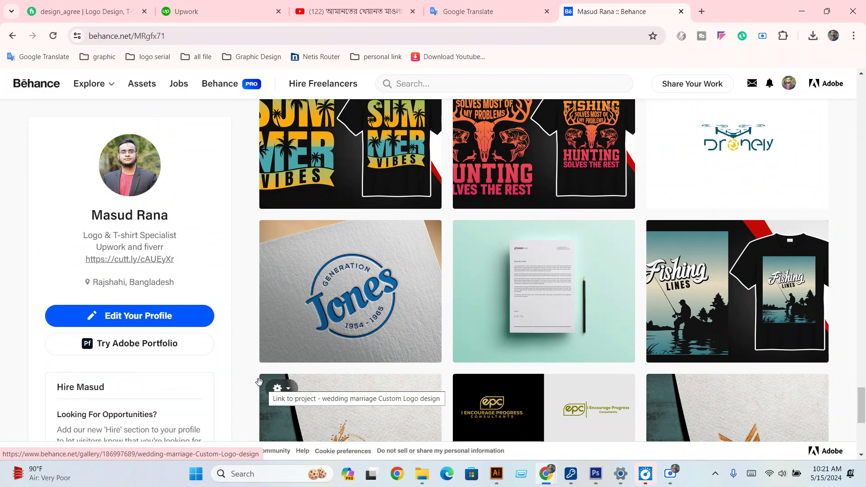
scroll(256, 387, "up", 5)
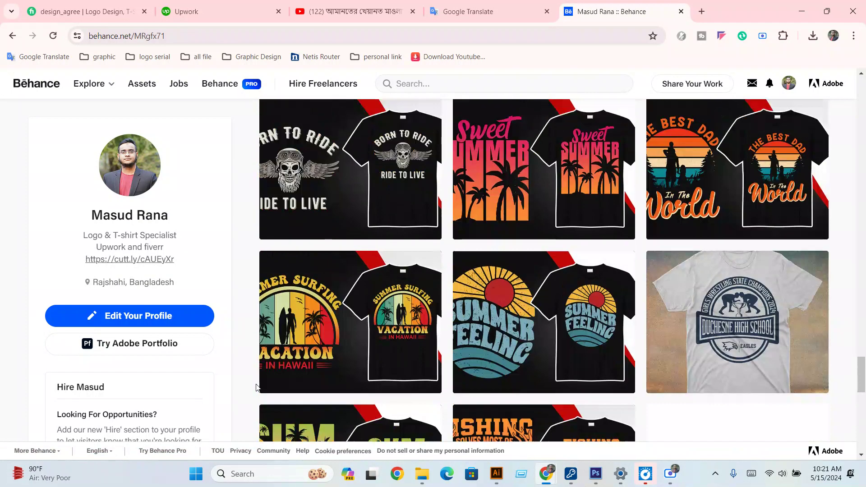
scroll(256, 387, "up", 5)
scroll(257, 387, "up", 5)
scroll(256, 388, "up", 5)
scroll(256, 388, "up", 5)
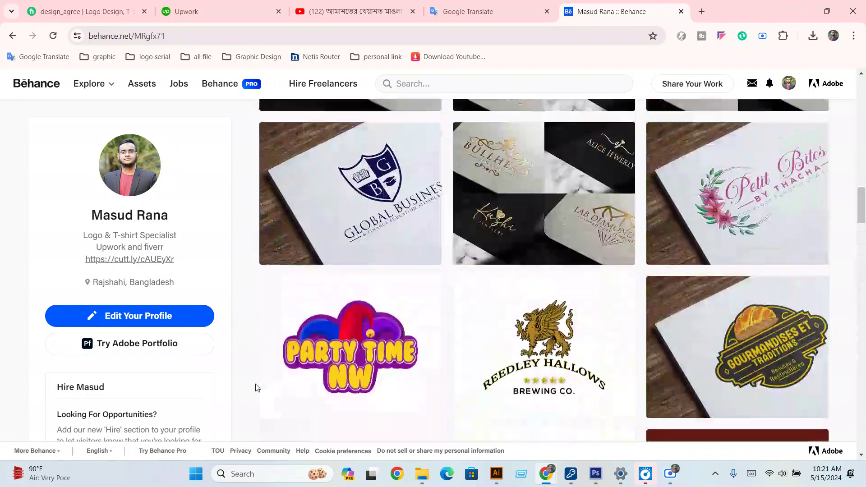
scroll(255, 387, "up", 5)
scroll(256, 387, "up", 5)
scroll(256, 387, "up", 5)
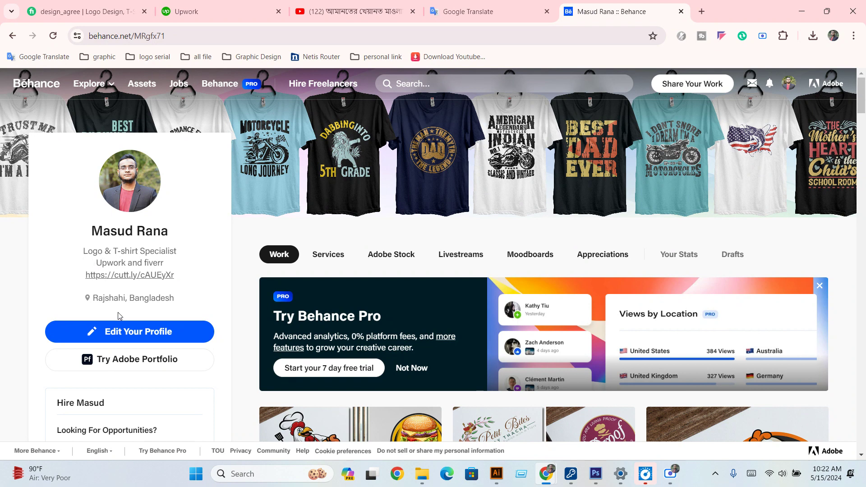
- Visit the profile's Upwork website link, then close it and return to Behance
scroll(161, 260, "down", 1)
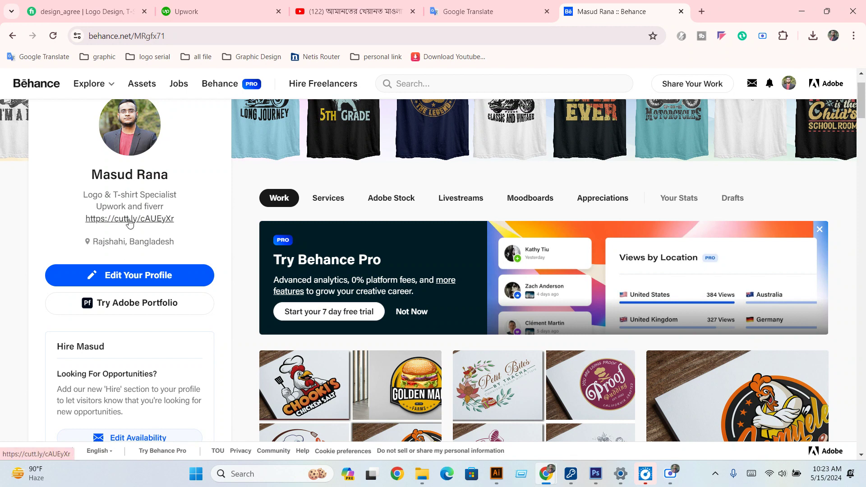
left_click(130, 219)
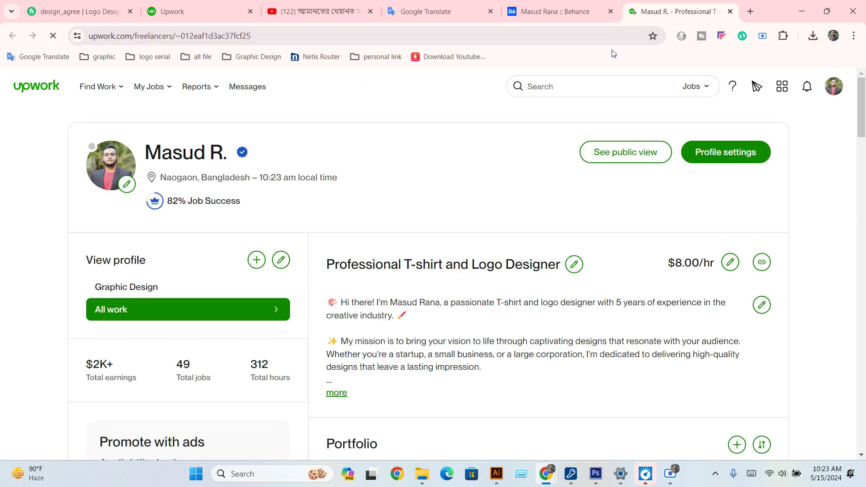
scroll(361, 311, "down", 5)
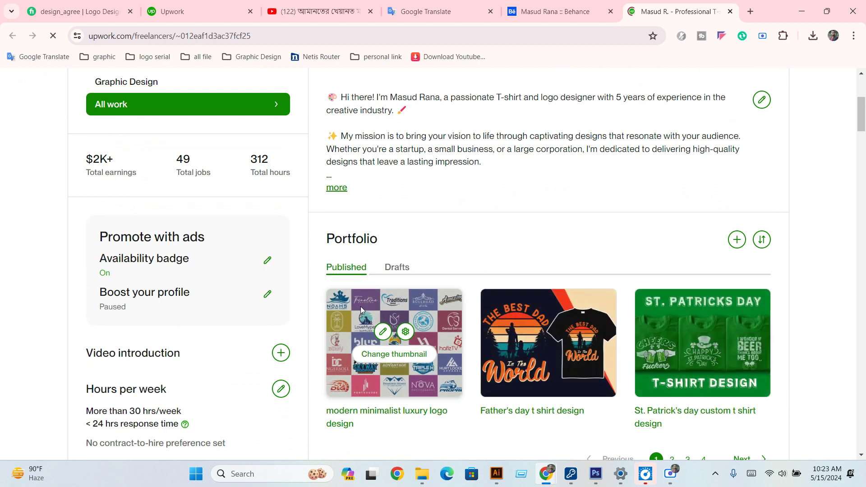
scroll(361, 311, "up", 5)
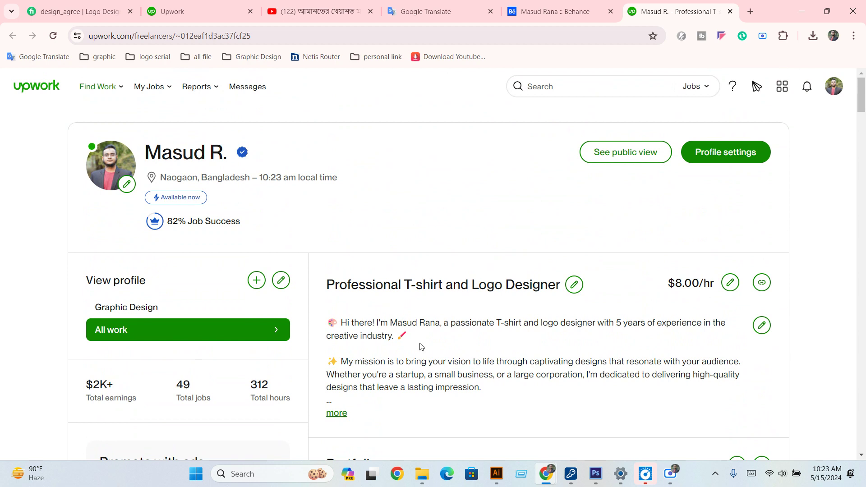
left_click(731, 11)
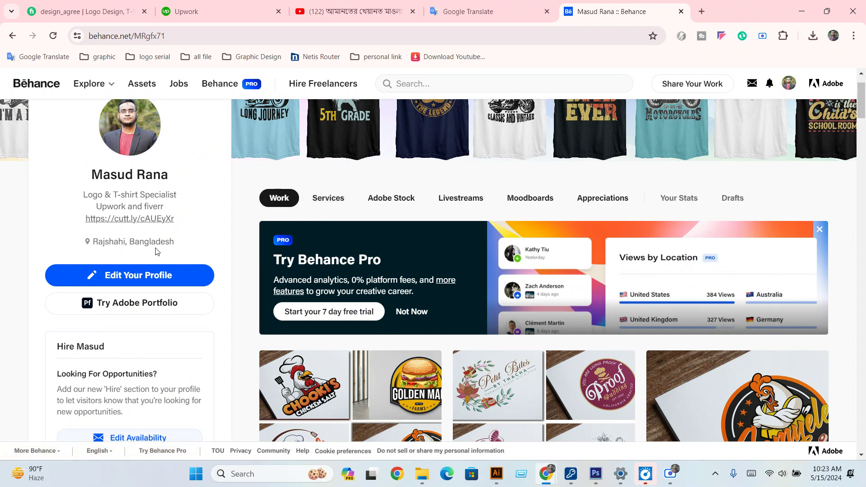
- Open Edit Your Profile, select the Company field, and scroll down to On The Web
left_click(133, 288)
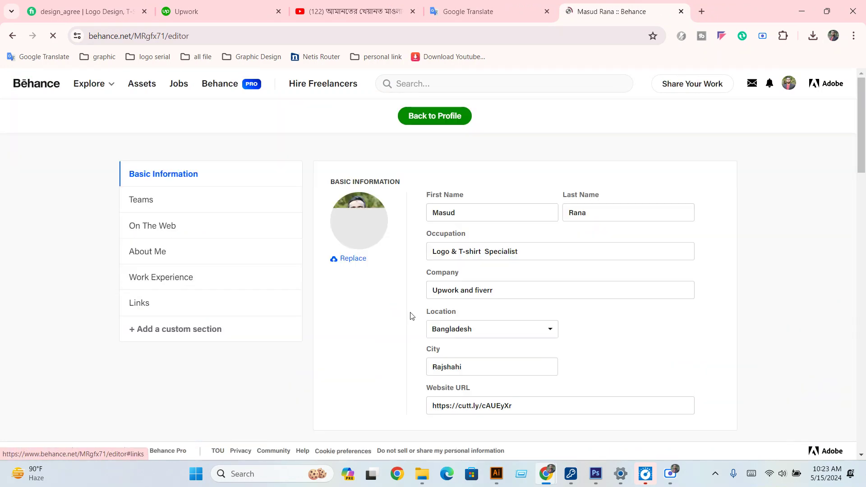
scroll(466, 304, "down", 1)
scroll(467, 303, "up", 1)
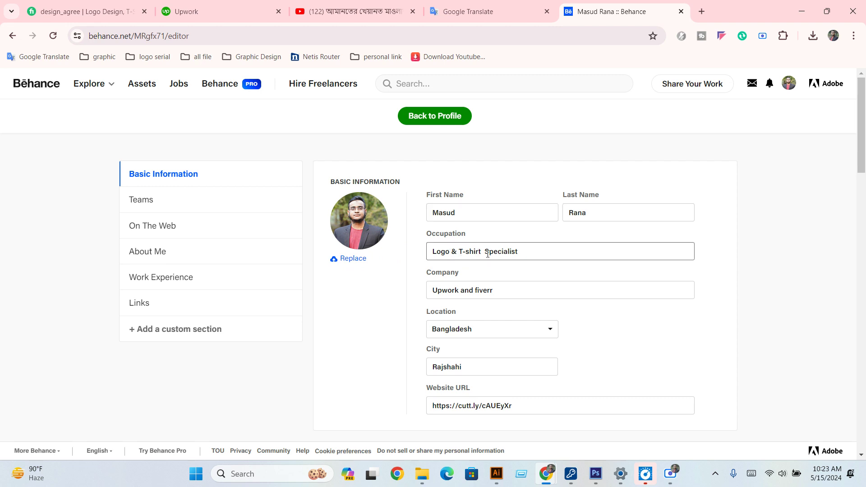
left_click(501, 290)
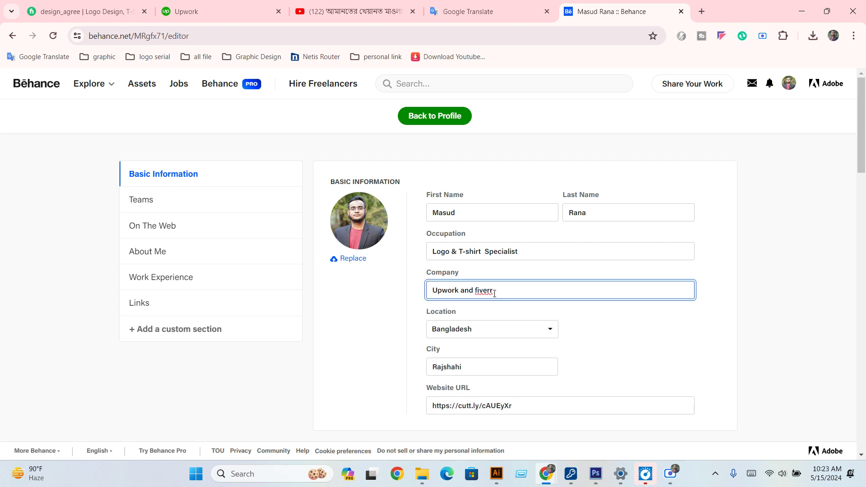
scroll(494, 294, "down", 1)
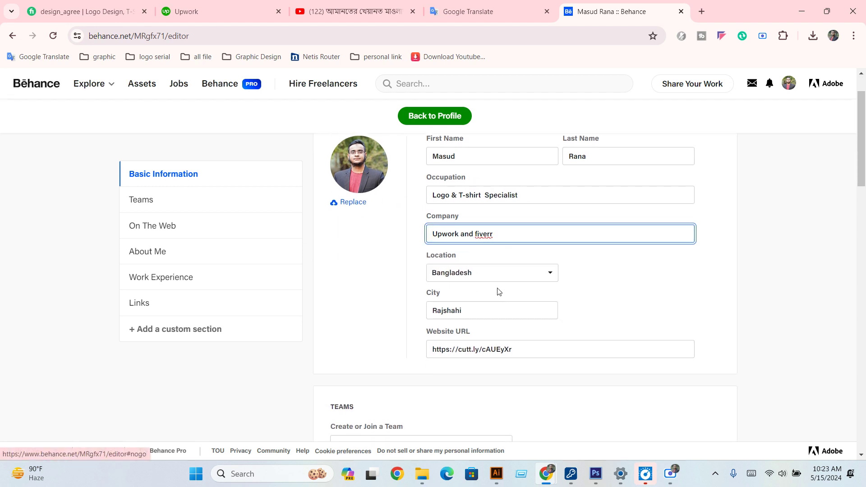
scroll(487, 310, "down", 1)
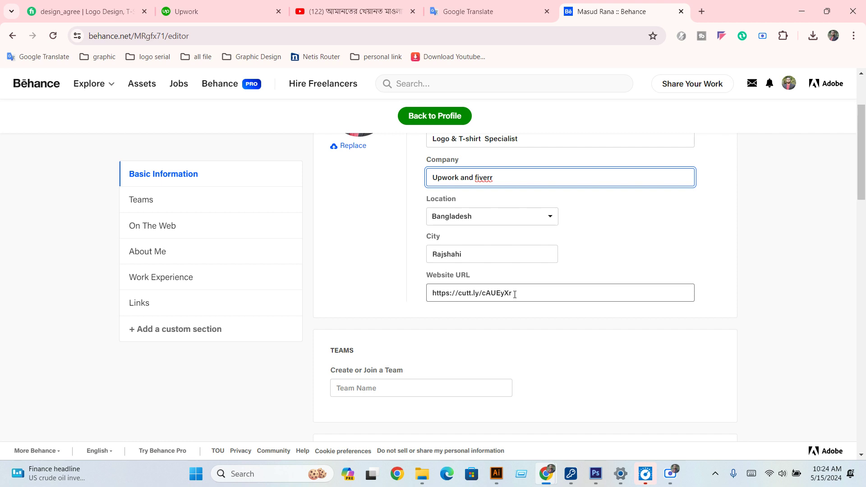
scroll(473, 322, "down", 3)
scroll(470, 325, "down", 4)
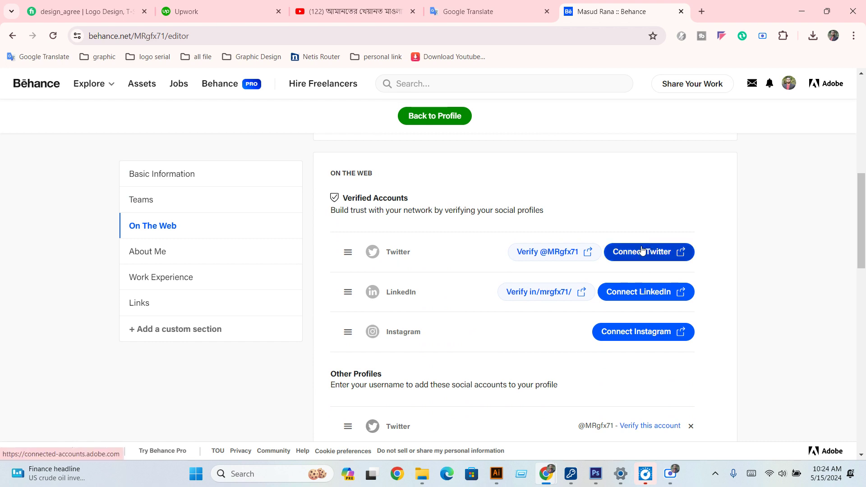
left_click(636, 255)
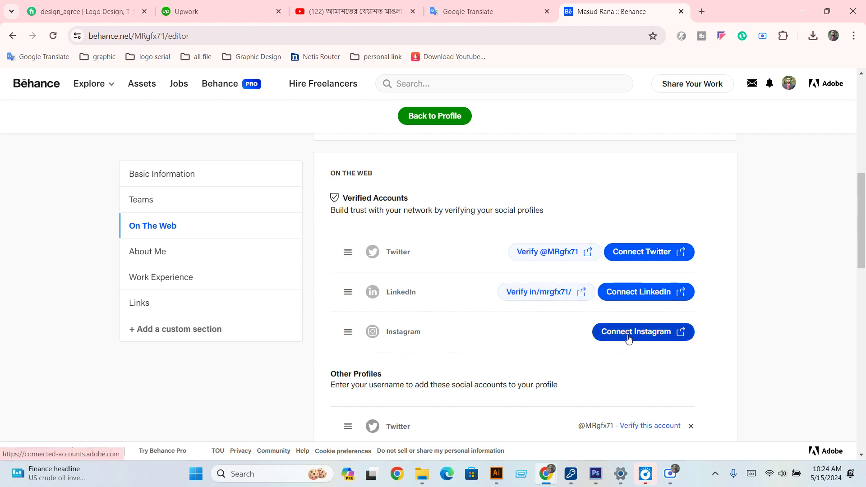
scroll(534, 340, "down", 1)
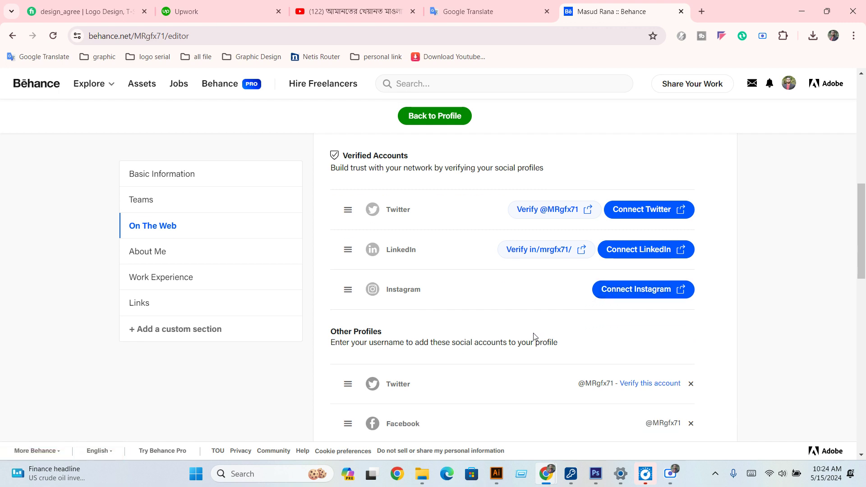
scroll(532, 340, "down", 2)
scroll(497, 337, "down", 2)
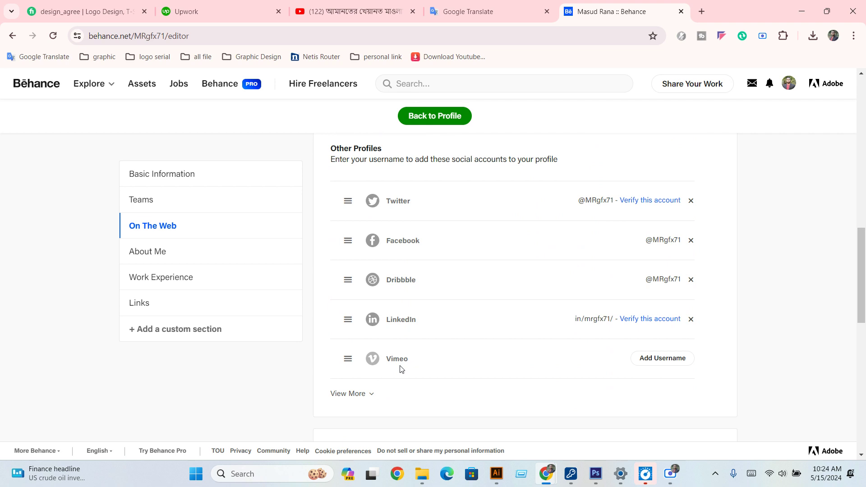
scroll(401, 364, "down", 3)
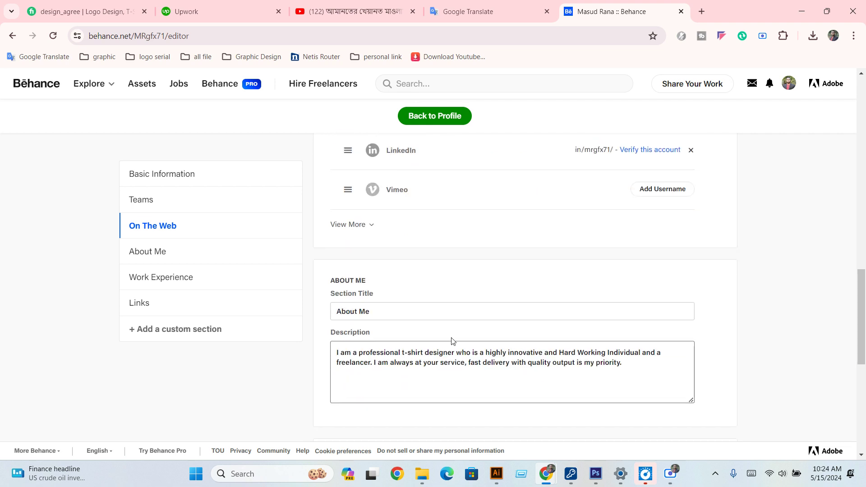
scroll(401, 343, "down", 1)
left_click(370, 262)
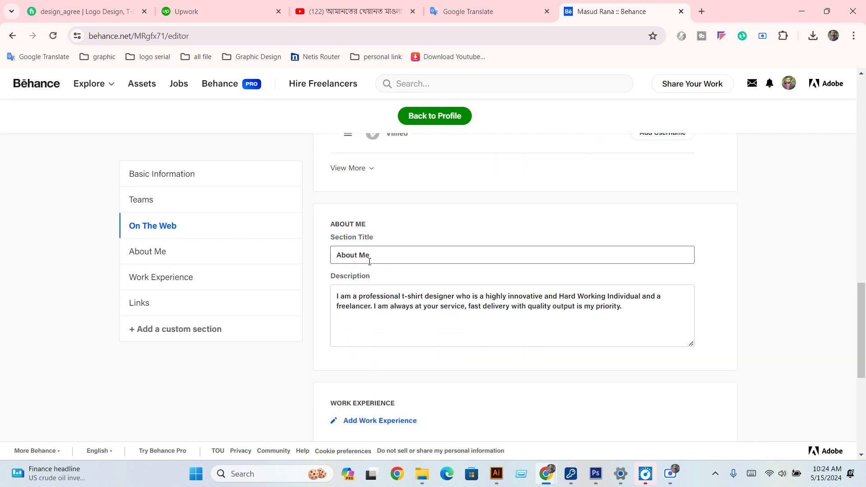
left_click(368, 315)
scroll(369, 316, "down", 1)
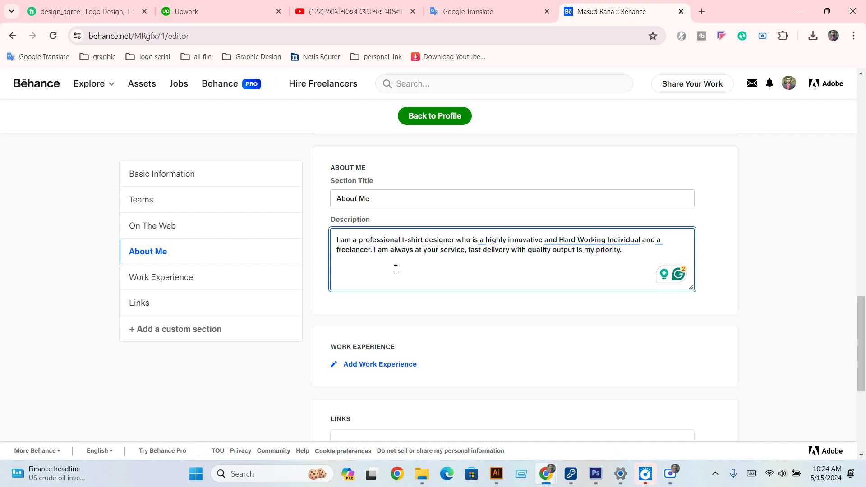
scroll(392, 275, "down", 3)
scroll(640, 305, "down", 2)
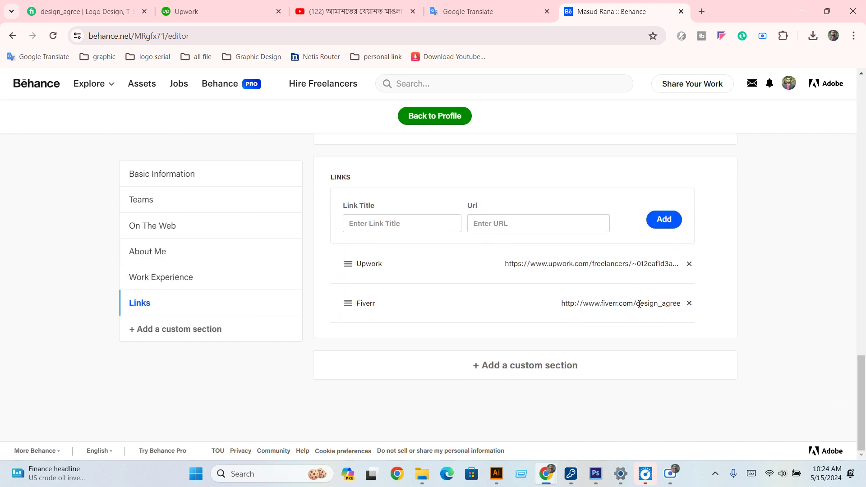
scroll(494, 326, "up", 5)
scroll(483, 328, "up", 5)
scroll(481, 328, "up", 5)
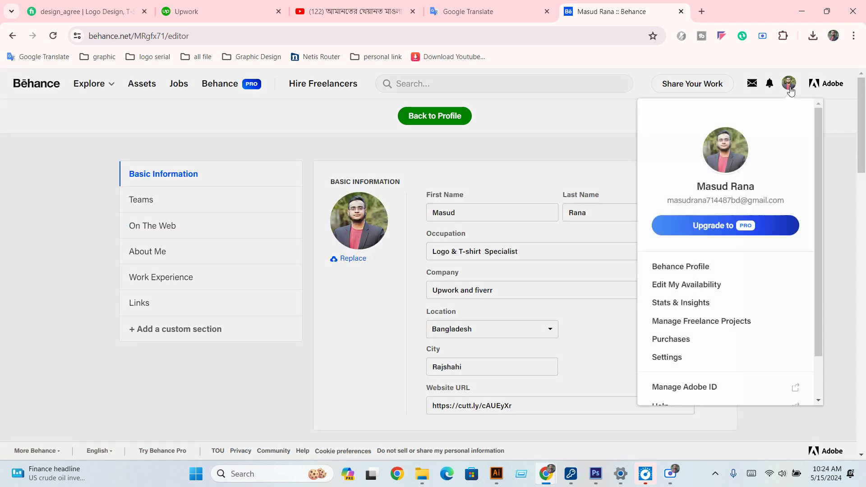
- Return to the public profile, view the bakery logo project's options, then show Share Your Work choices
left_click(789, 88)
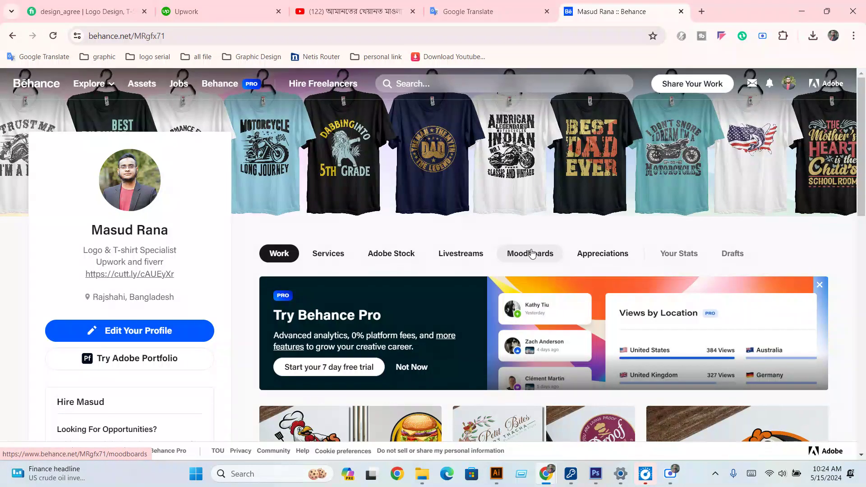
scroll(532, 254, "down", 3)
scroll(406, 226, "down", 2)
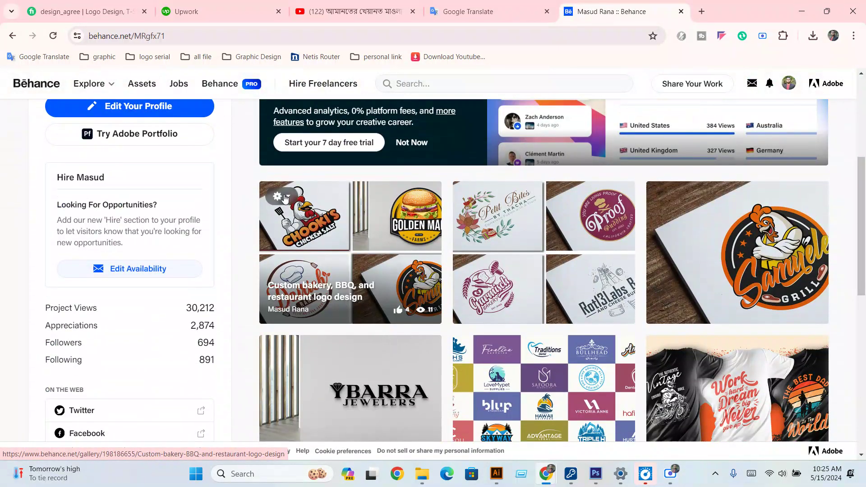
left_click(285, 198)
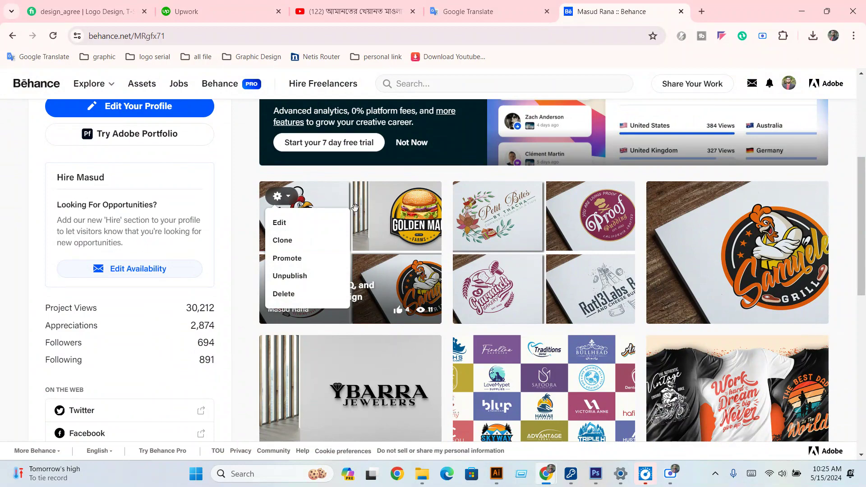
scroll(348, 213, "up", 5)
left_click(694, 87)
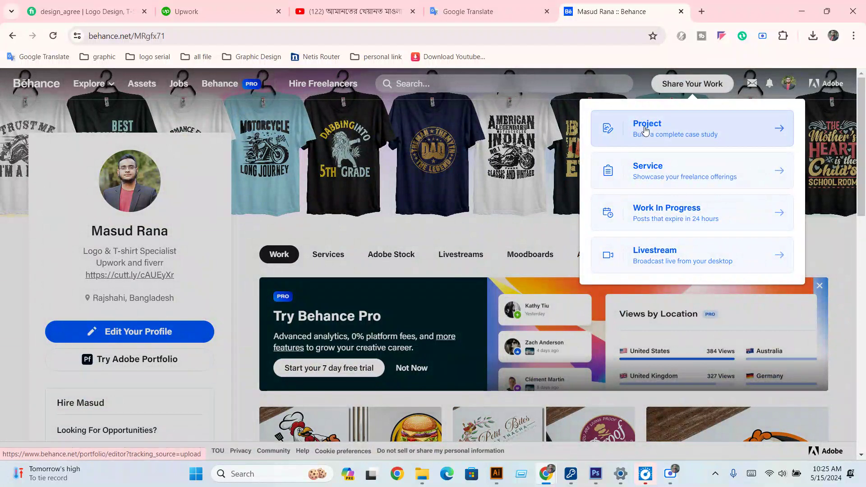
- Choose Project from Share Your Work to start a new, empty project
left_click(645, 130)
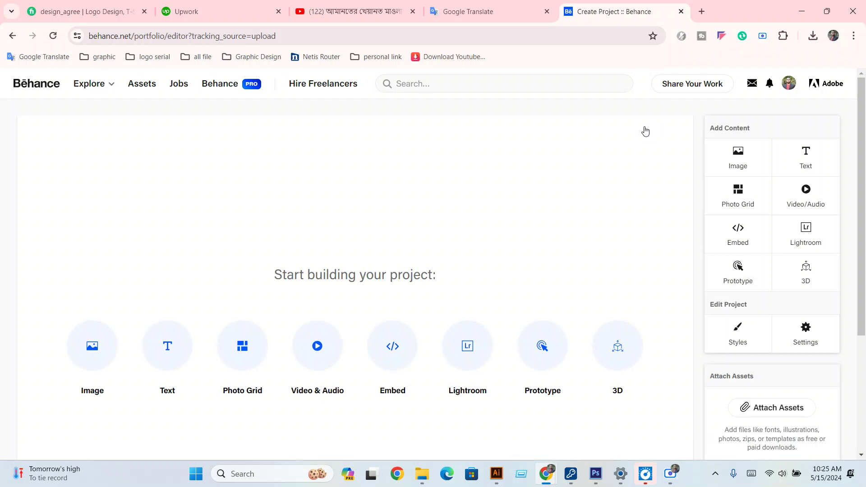
scroll(645, 131, "down", 1)
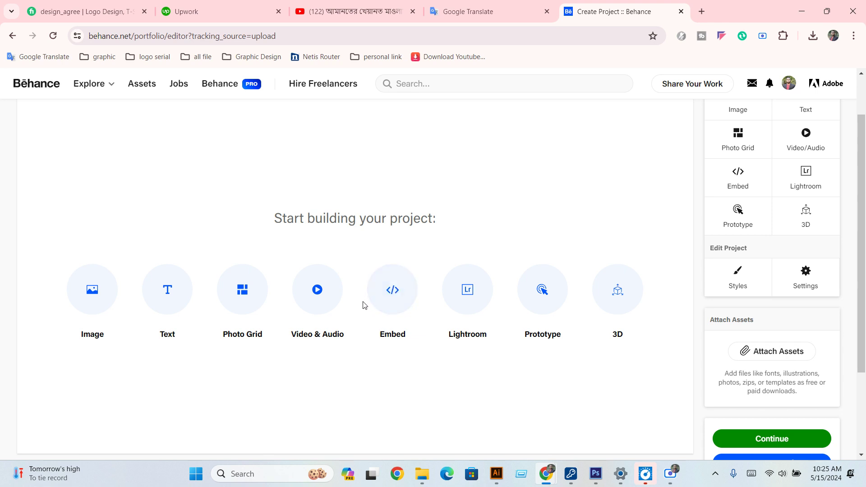
scroll(361, 305, "down", 3)
- Upload image 1 from D:\fiverr\fiverr new gig\tshirt new into the project
scroll(358, 305, "up", 4)
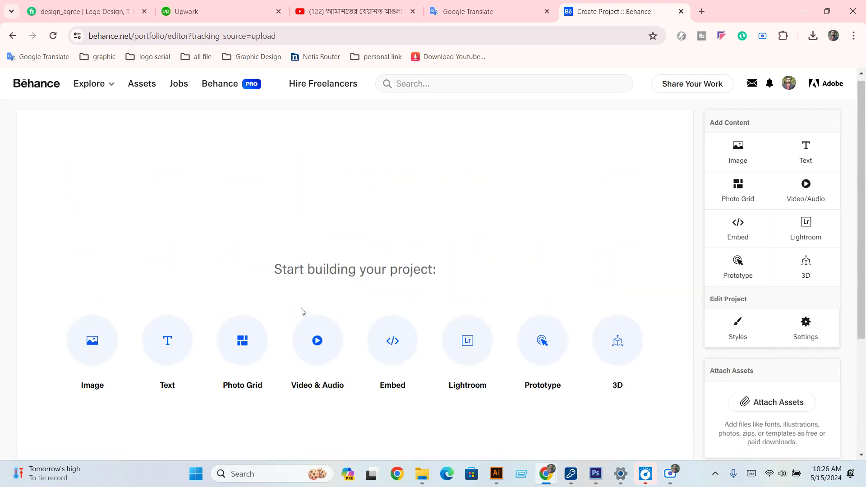
left_click(101, 344)
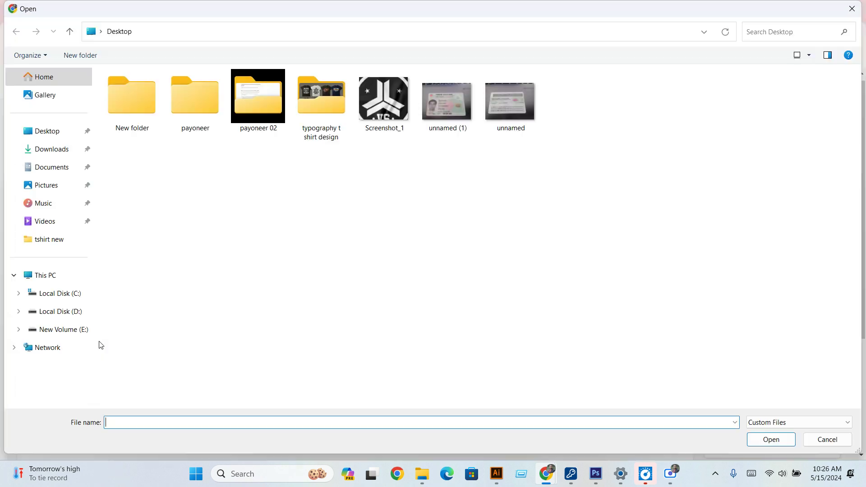
left_click(51, 277)
double_click(340, 91)
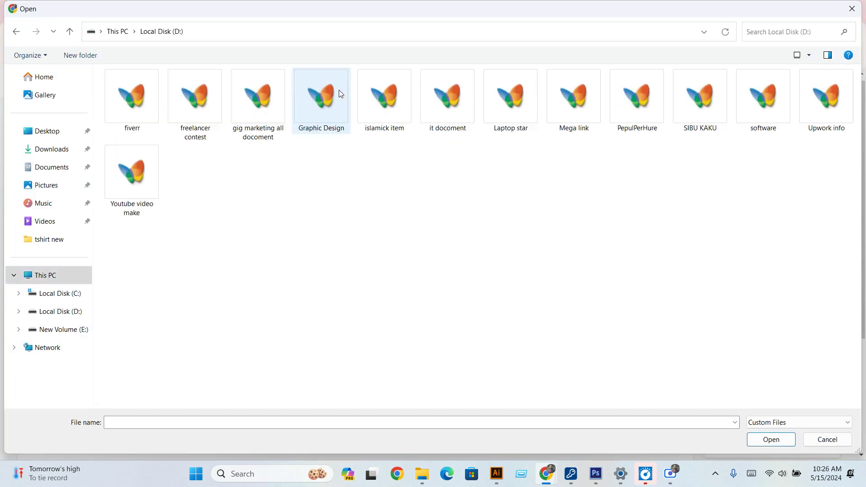
double_click(152, 109)
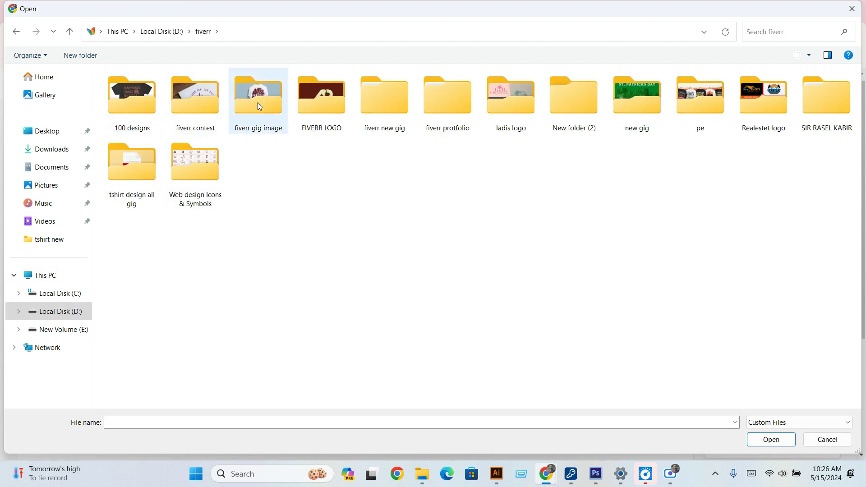
double_click(393, 95)
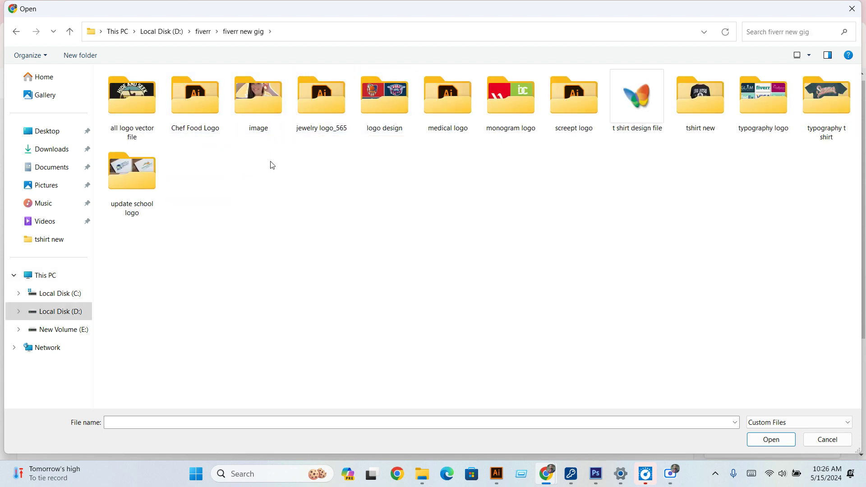
double_click(702, 106)
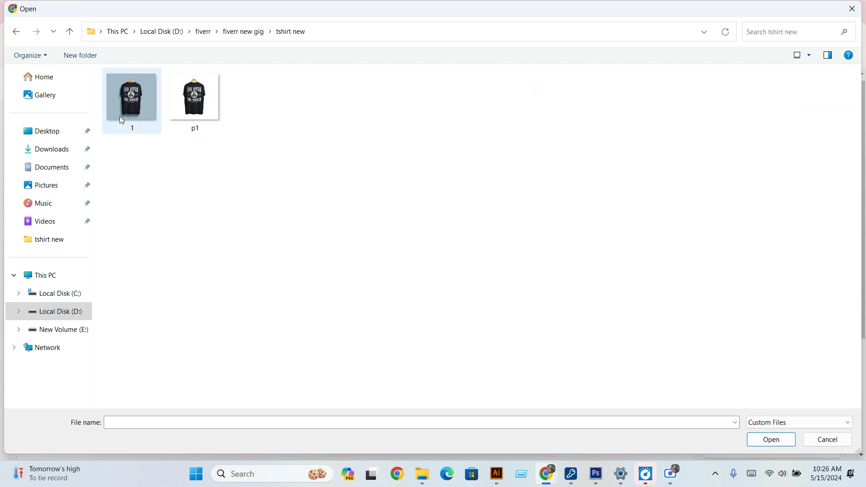
mouse_move(131, 98)
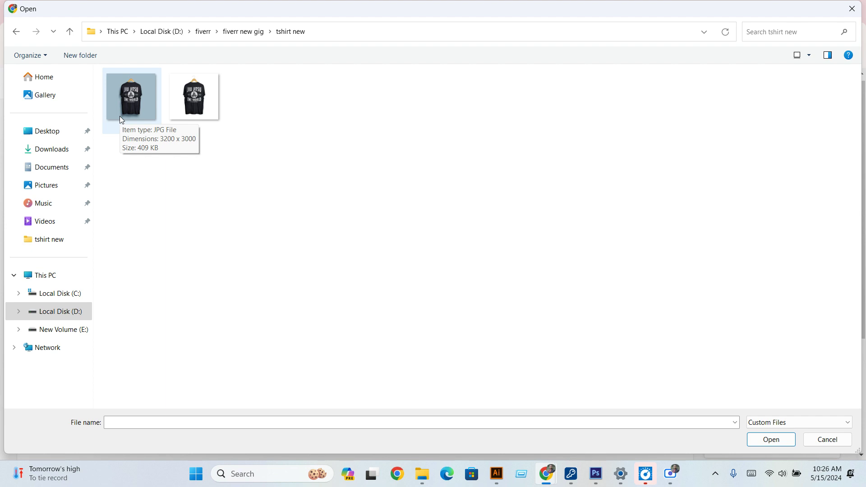
double_click(121, 118)
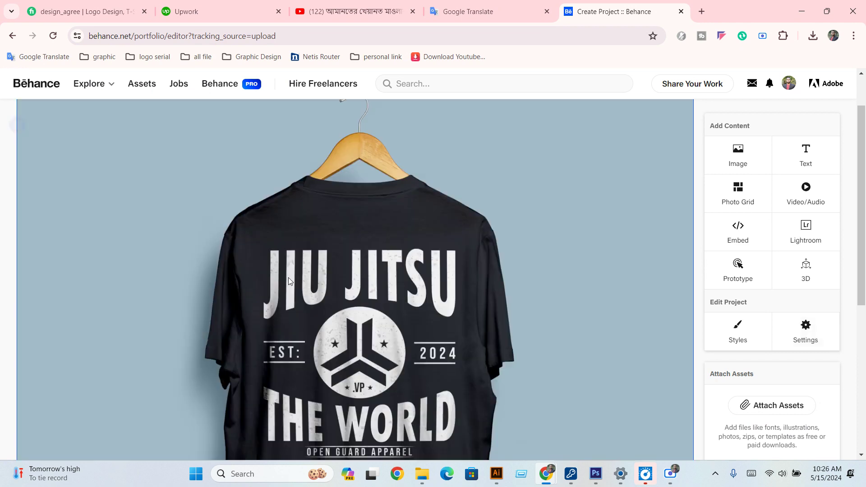
scroll(227, 302, "down", 2)
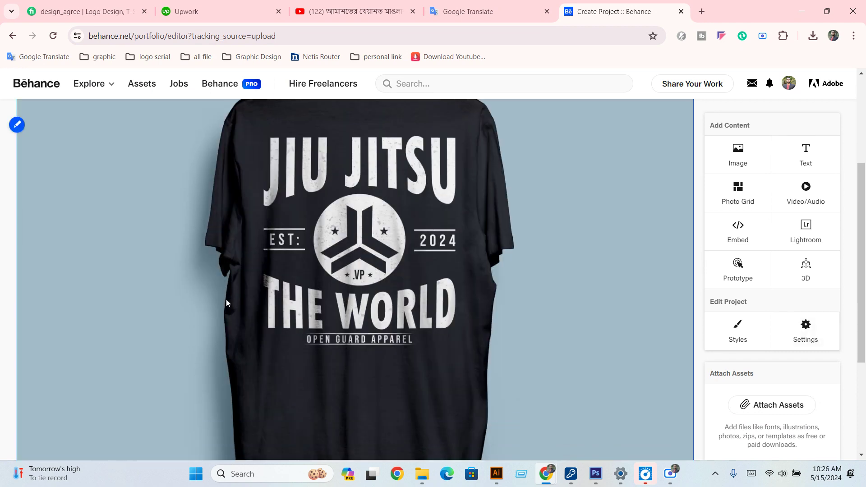
scroll(226, 299, "up", 3)
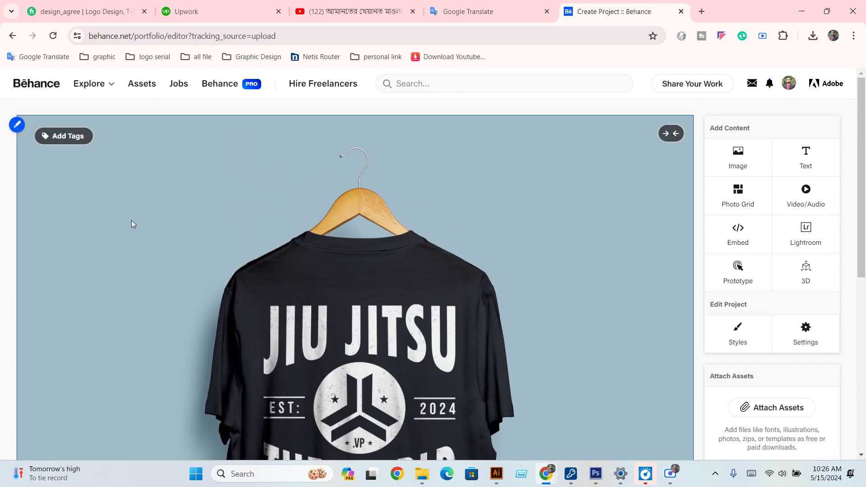
scroll(40, 303, "down", 5)
scroll(40, 303, "down", 3)
scroll(39, 301, "up", 4)
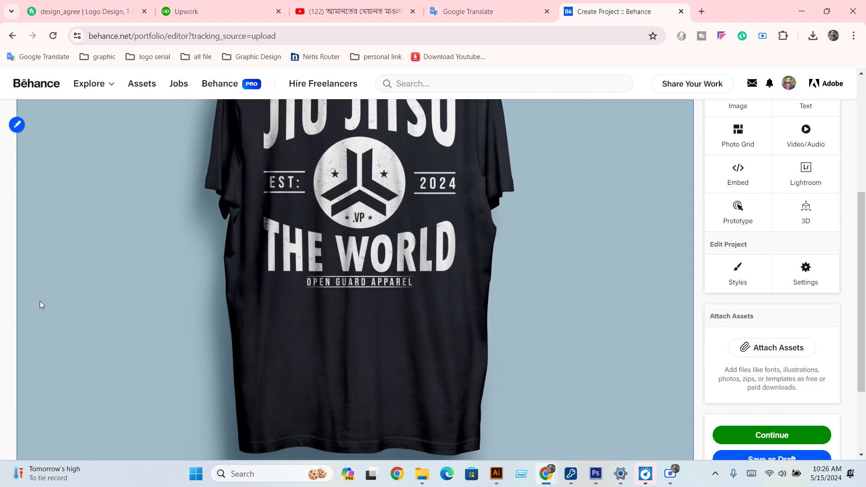
scroll(42, 299, "up", 2)
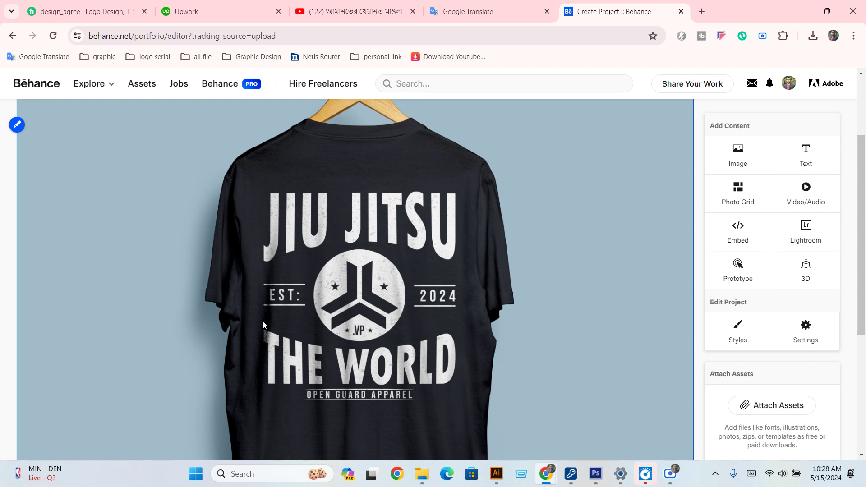
scroll(242, 353, "up", 3)
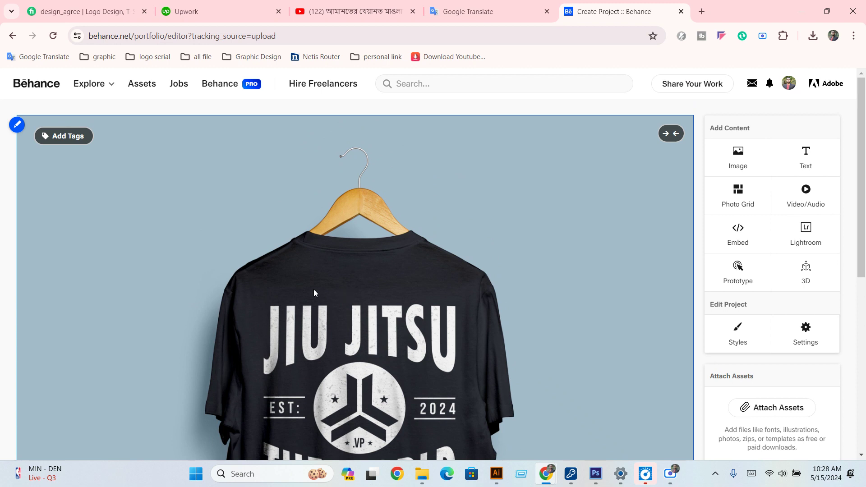
mouse_move(355, 124)
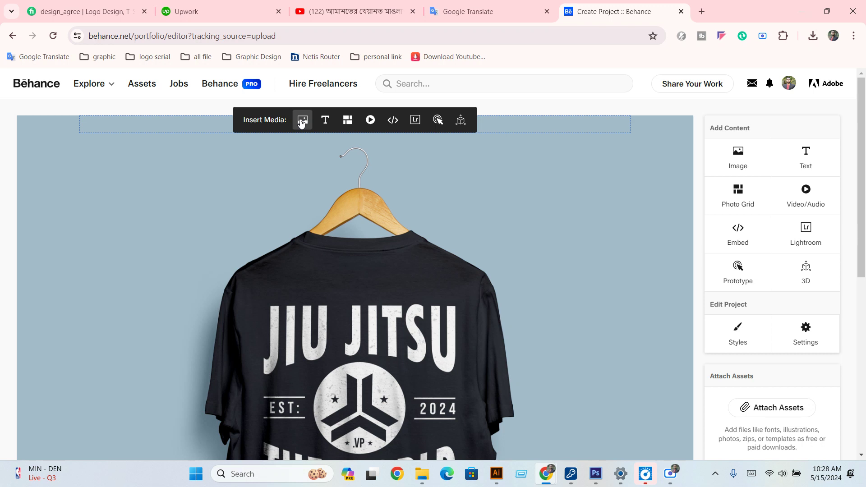
scroll(158, 248, "down", 5)
scroll(96, 342, "down", 4)
scroll(70, 309, "up", 10)
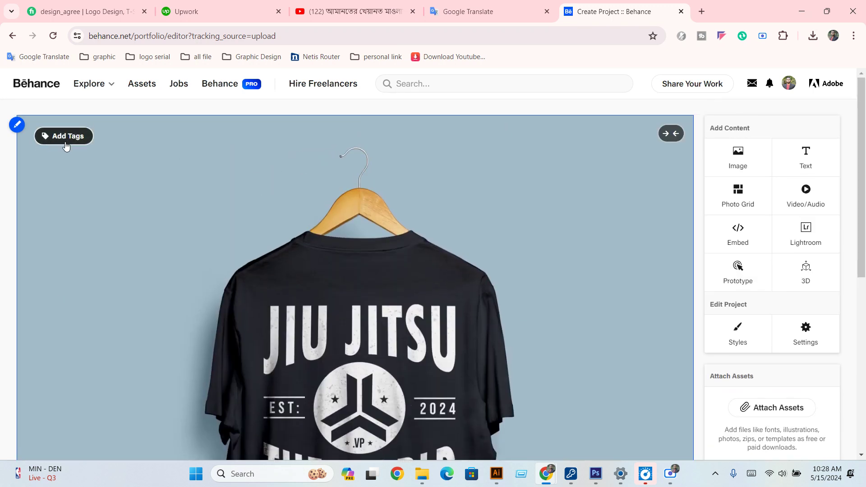
scroll(71, 176, "down", 5)
scroll(64, 389, "down", 3)
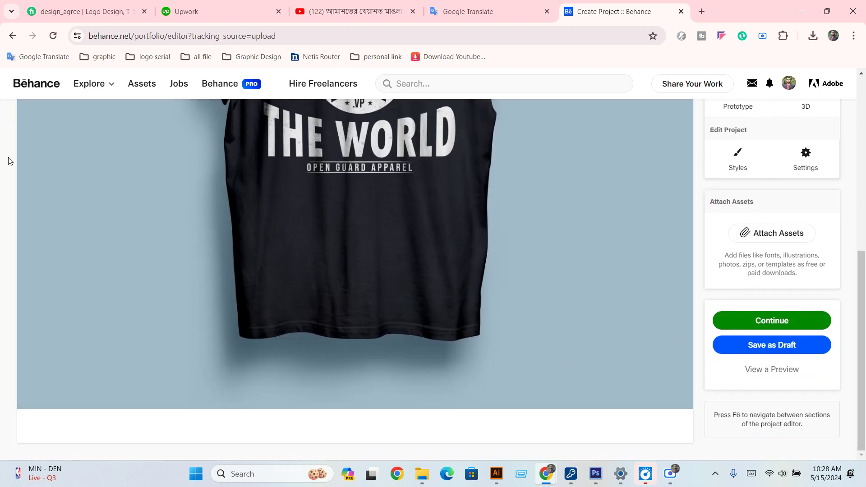
scroll(39, 234, "up", 10)
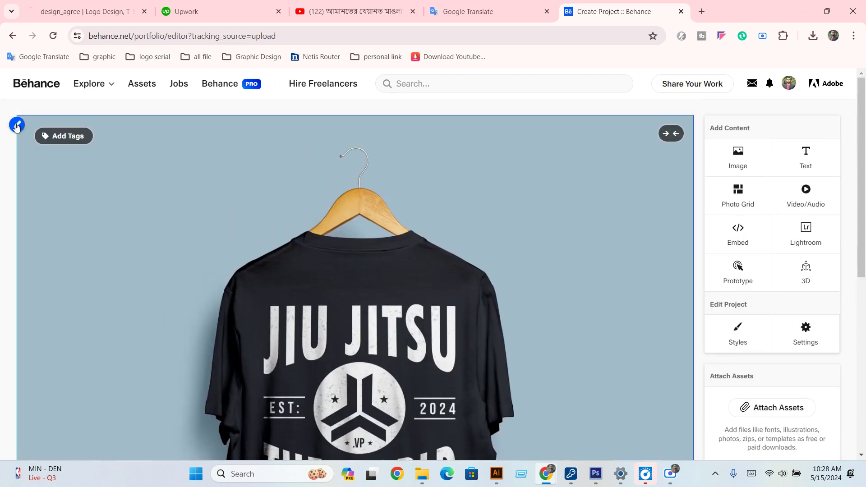
left_click(16, 125)
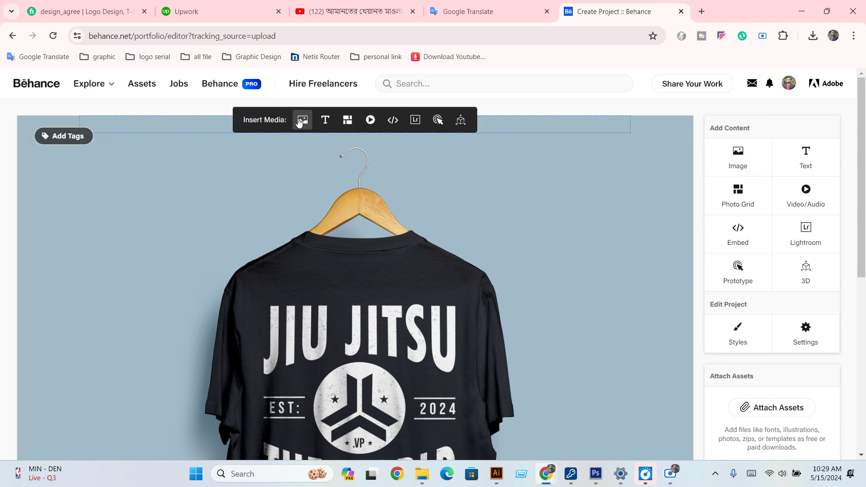
left_click(302, 121)
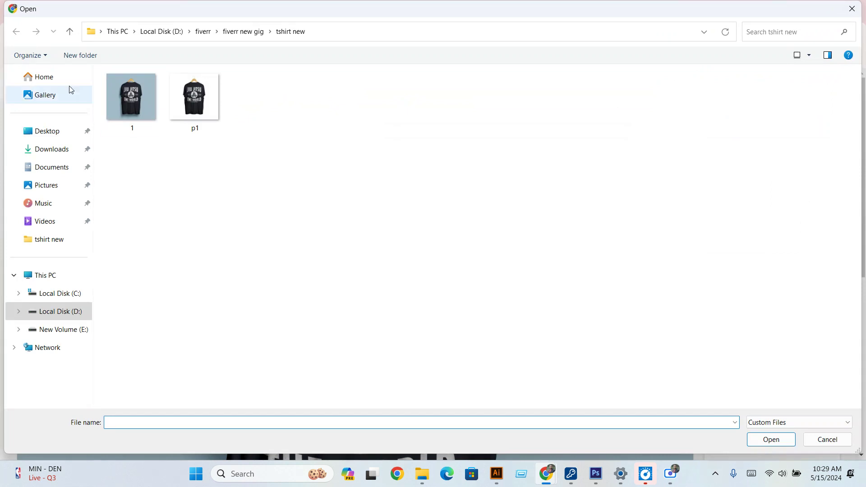
double_click(188, 104)
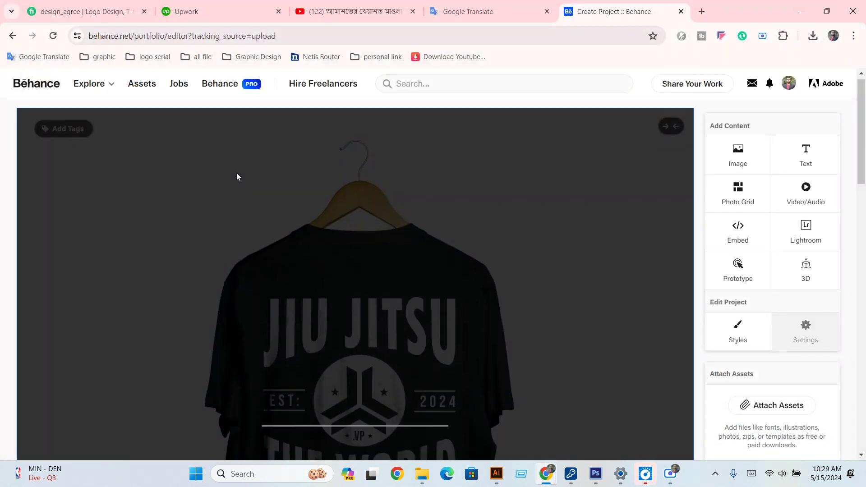
scroll(321, 280, "down", 5)
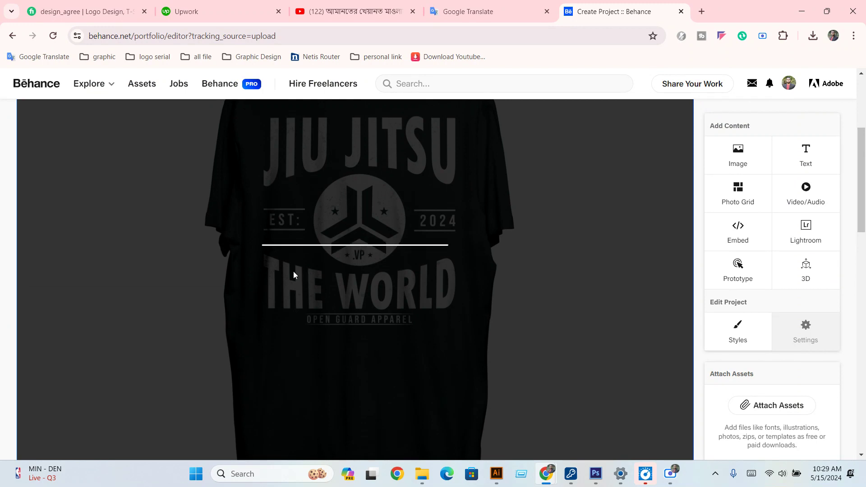
scroll(307, 243, "down", 5)
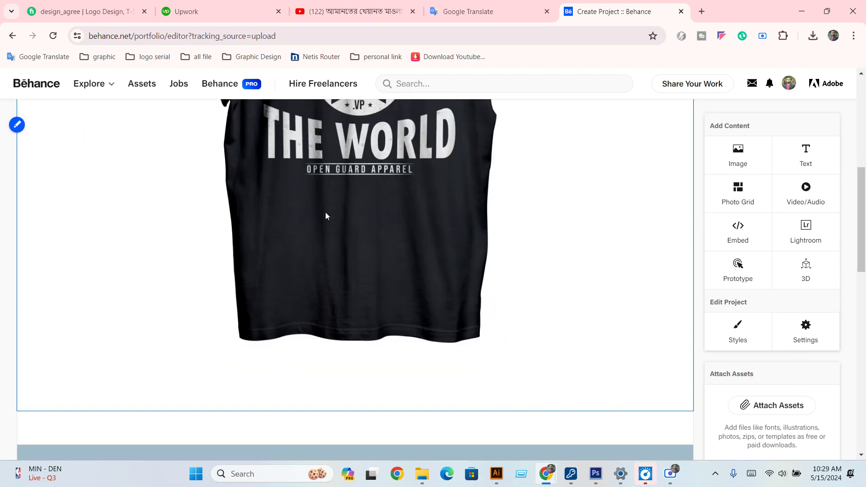
scroll(315, 226, "down", 10)
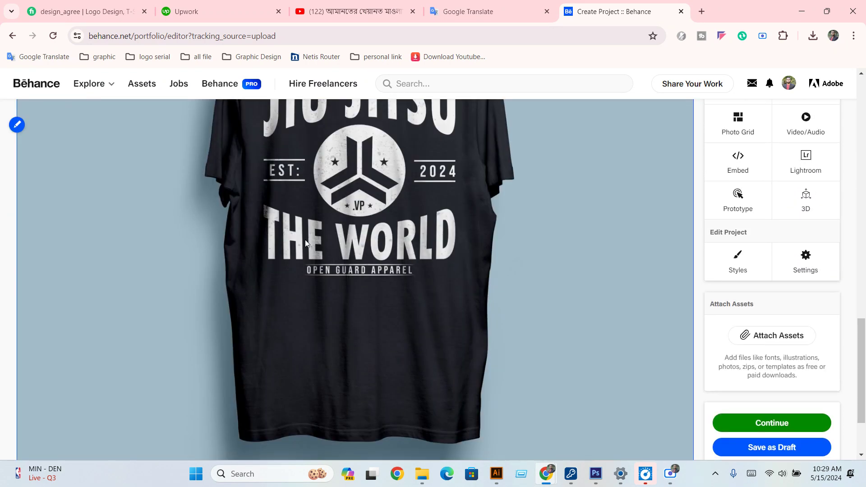
scroll(312, 243, "down", 5)
scroll(601, 202, "up", 7)
scroll(601, 199, "up", 3)
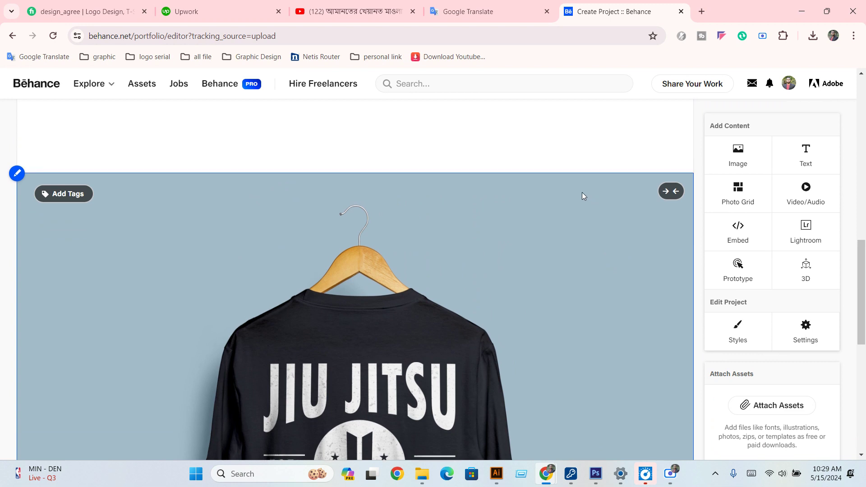
scroll(582, 192, "up", 2)
left_click(748, 156)
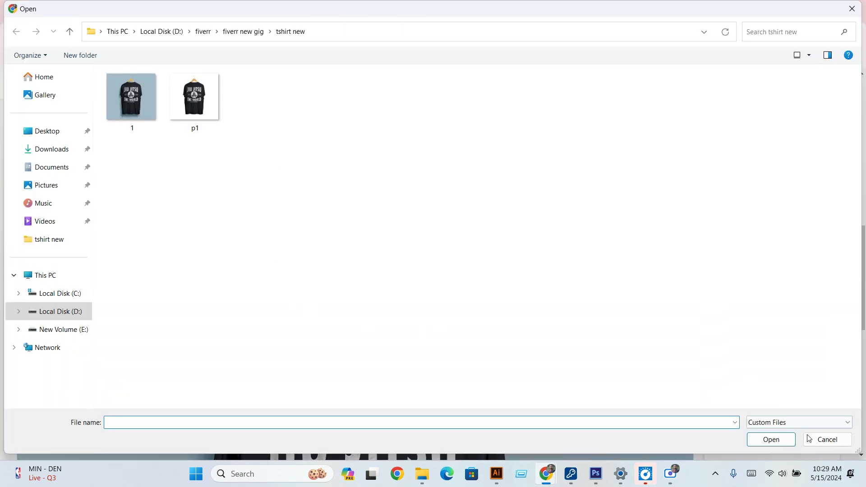
left_click(827, 439)
scroll(373, 233, "down", 4)
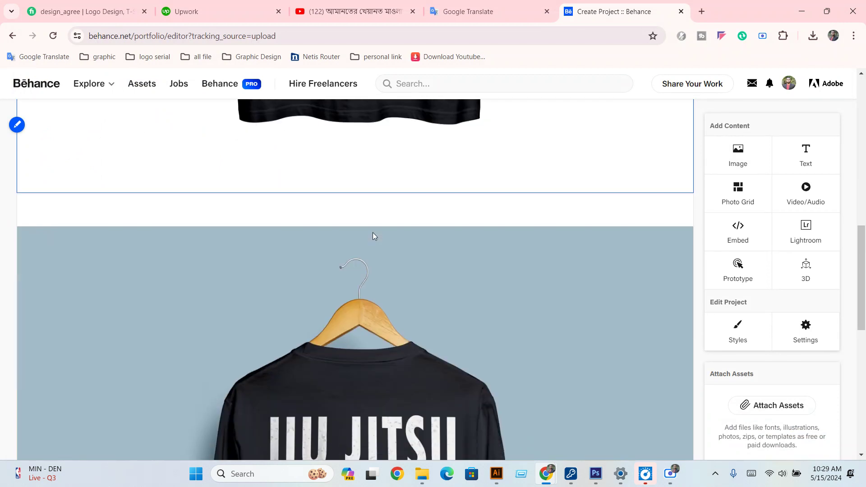
scroll(373, 232, "down", 4)
scroll(372, 232, "down", 5)
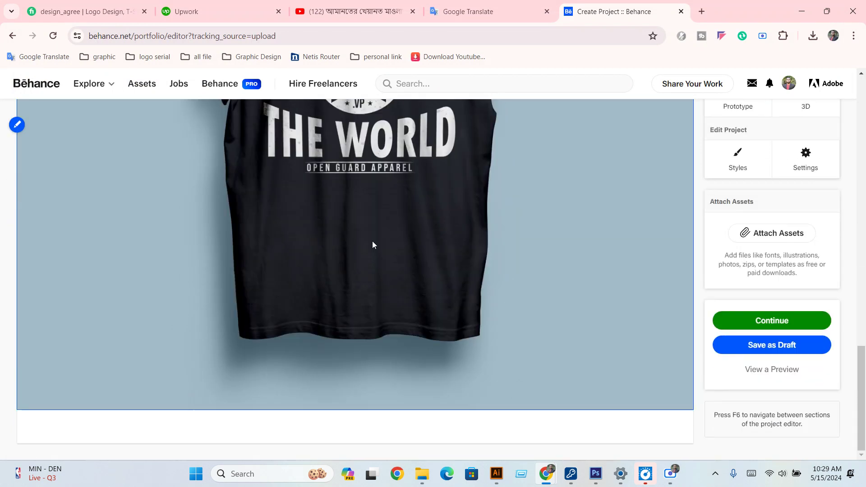
scroll(370, 231, "up", 1)
scroll(564, 212, "up", 10)
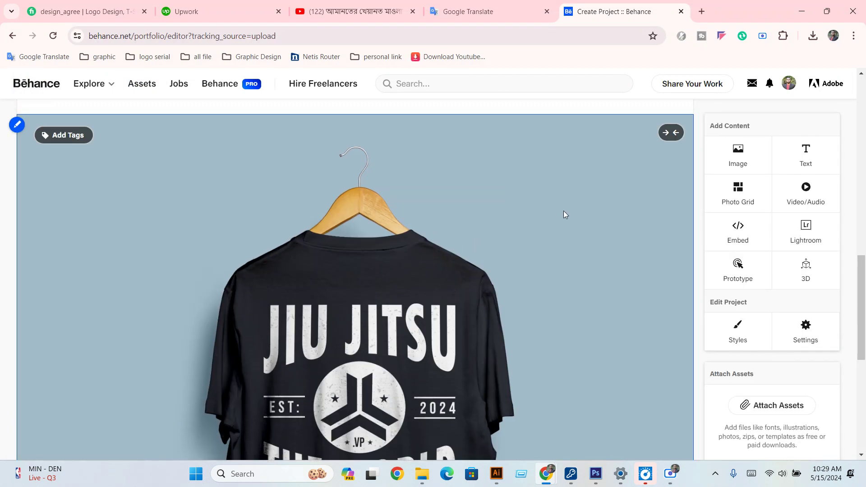
scroll(546, 215, "down", 5)
scroll(696, 277, "up", 3)
scroll(462, 248, "up", 3)
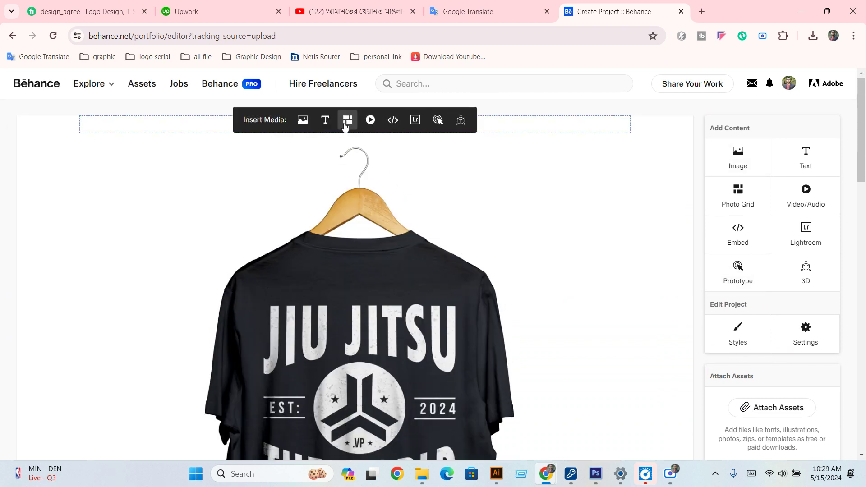
- Insert a photo grid above the shirt holding mockup files 1 and p1 side by side
left_click(346, 122)
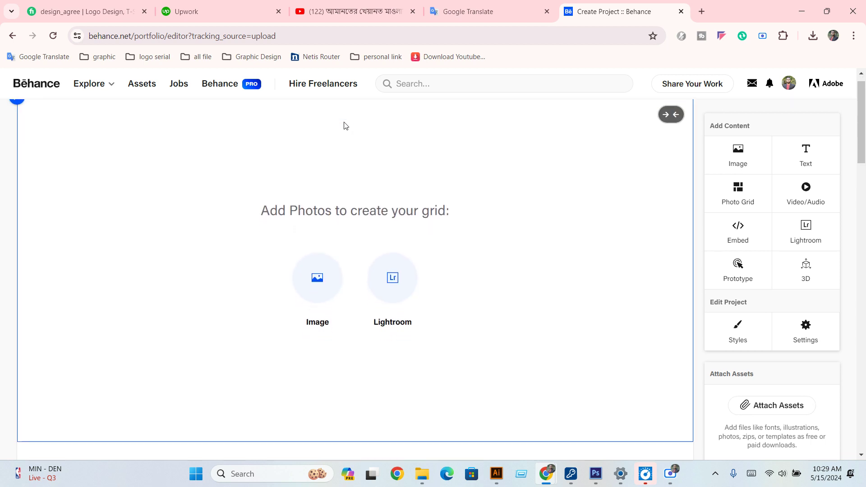
left_click(313, 287)
left_click_drag(296, 155, 121, 123)
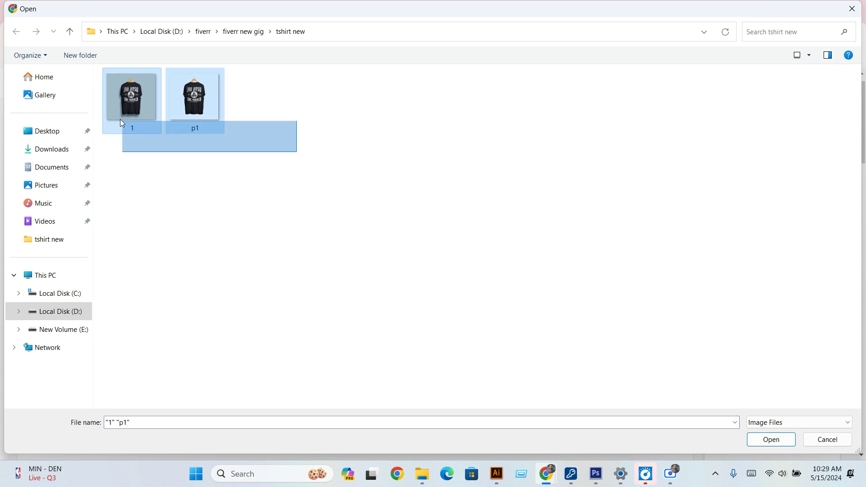
left_click(772, 440)
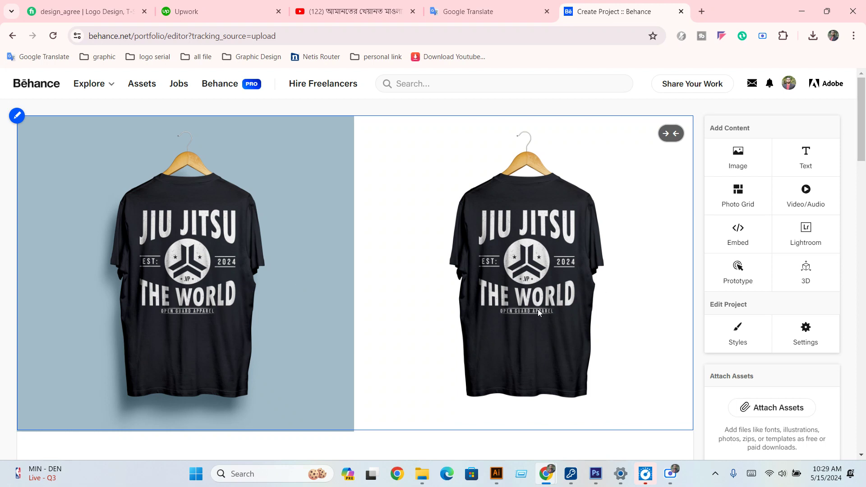
- Delete the white-background hanger shirt image from the project
scroll(394, 283, "down", 5)
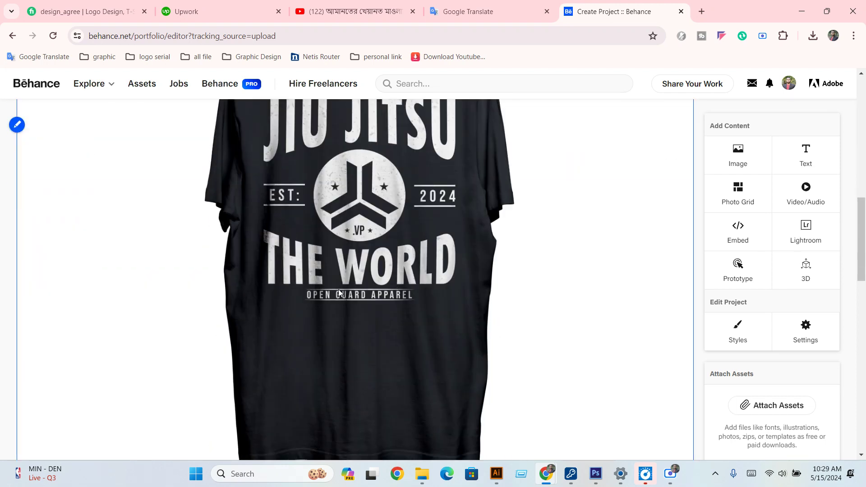
scroll(341, 289, "down", 5)
scroll(341, 289, "down", 5)
scroll(339, 286, "down", 5)
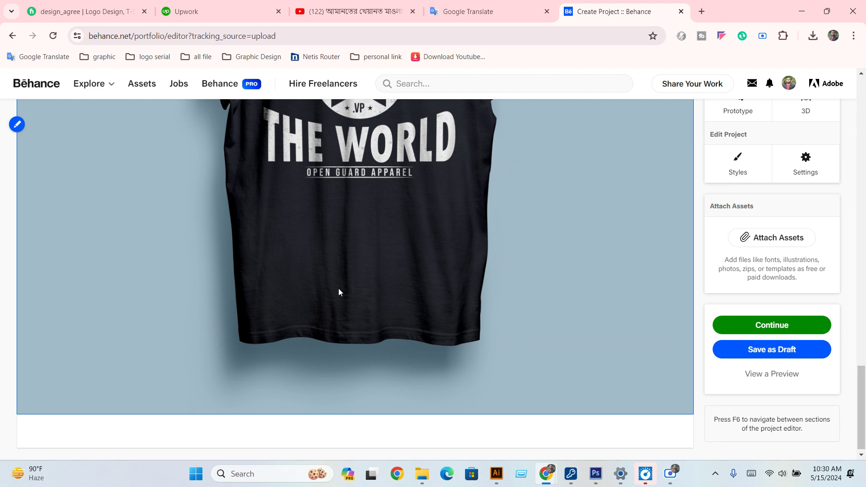
scroll(338, 292, "up", 5)
scroll(277, 289, "up", 3)
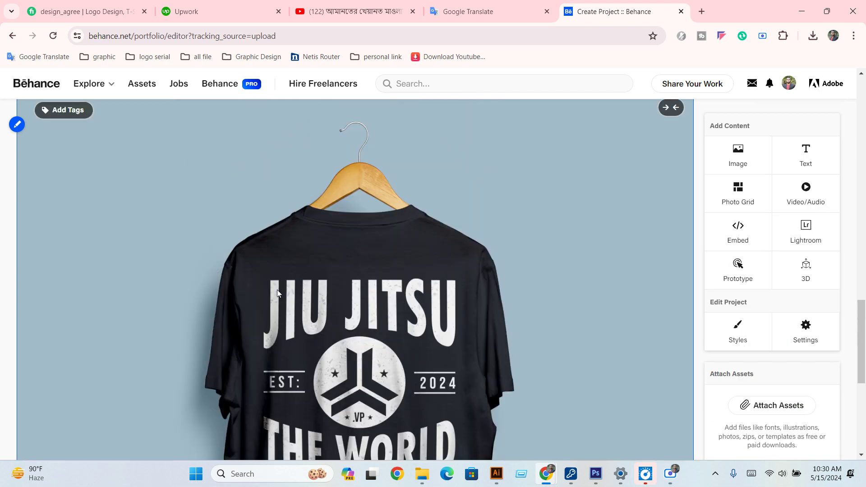
scroll(293, 296, "up", 7)
scroll(302, 301, "down", 5)
scroll(303, 305, "down", 5)
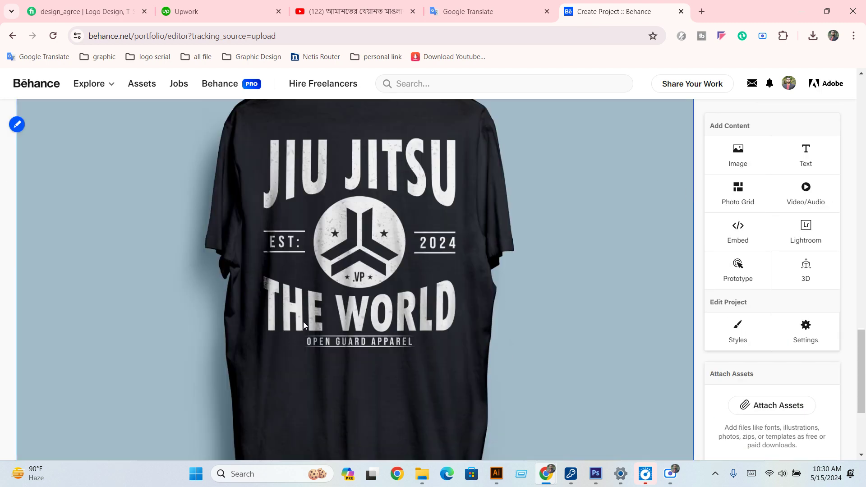
scroll(303, 323, "down", 5)
scroll(295, 306, "down", 4)
scroll(294, 306, "up", 8)
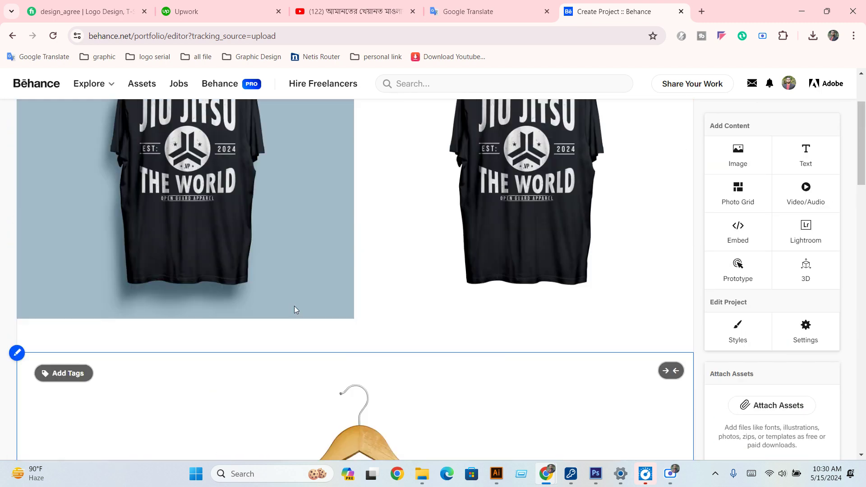
scroll(295, 307, "up", 3)
scroll(168, 218, "down", 5)
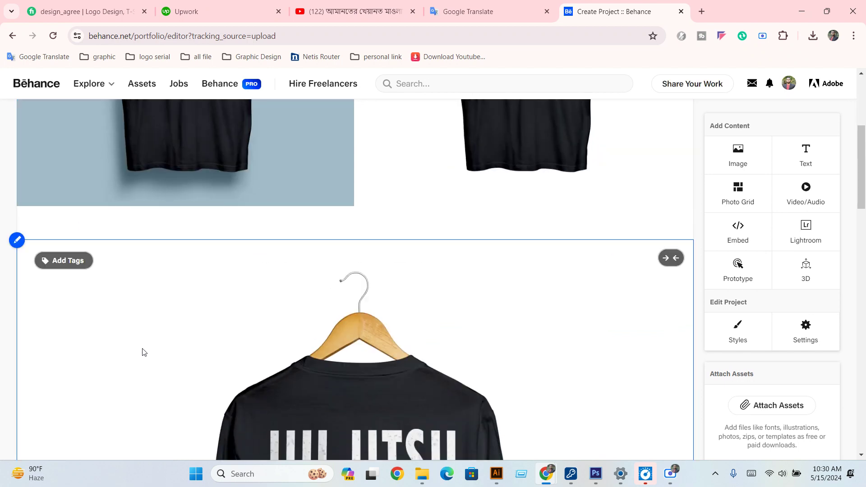
scroll(140, 352, "down", 5)
scroll(138, 353, "down", 3)
scroll(138, 354, "down", 3)
scroll(140, 348, "down", 6)
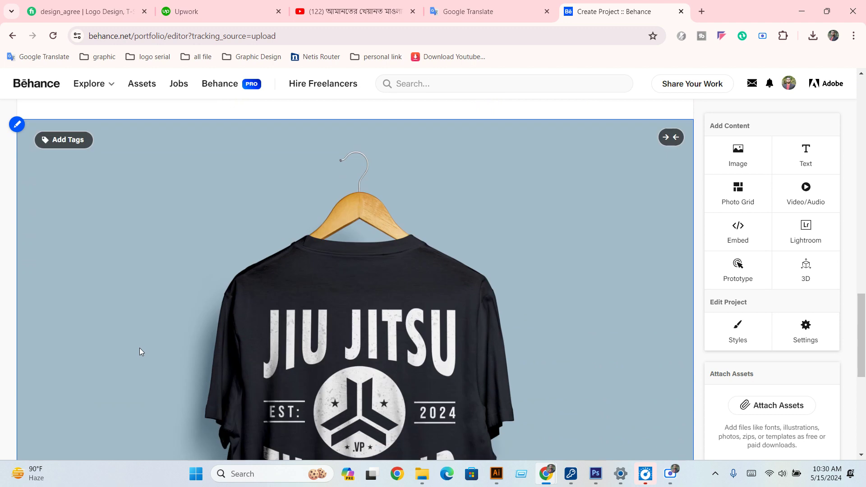
scroll(197, 301, "up", 5)
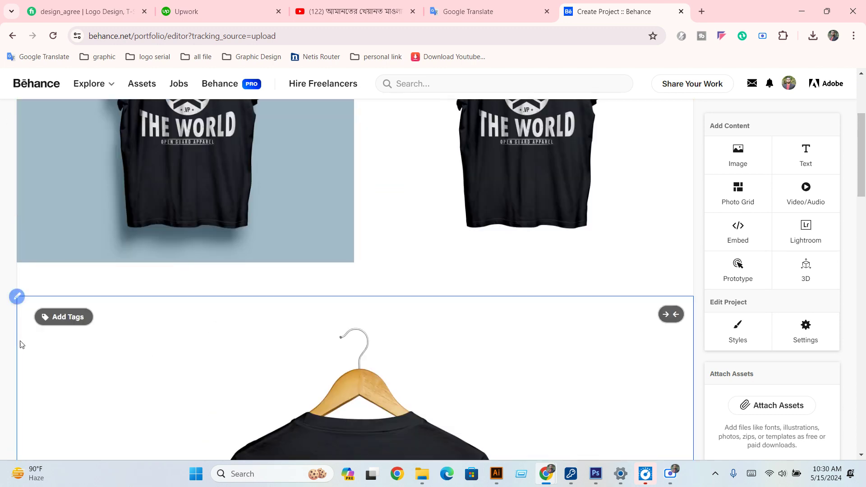
left_click(17, 297)
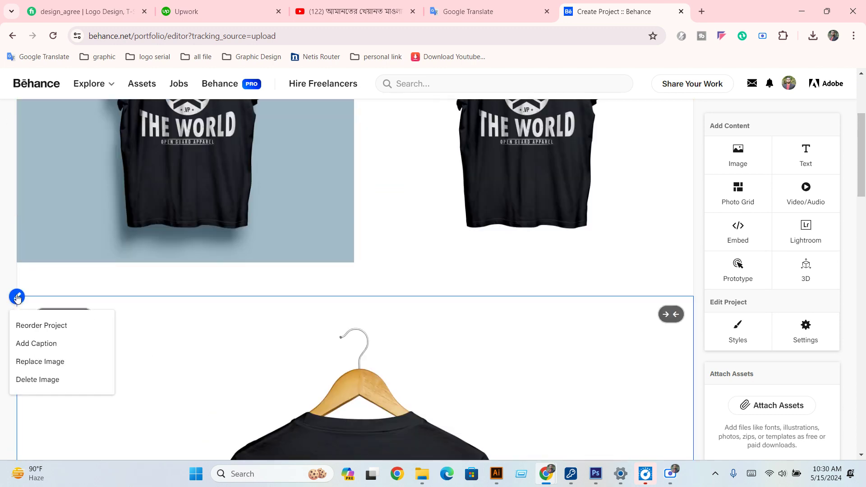
left_click(39, 386)
- Delete the two-image photo grid at the top of the project
scroll(65, 308, "up", 4)
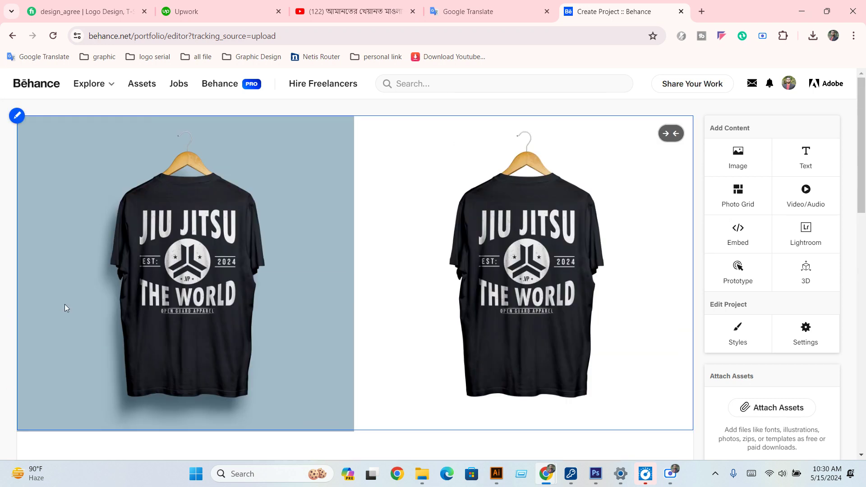
left_click(18, 118)
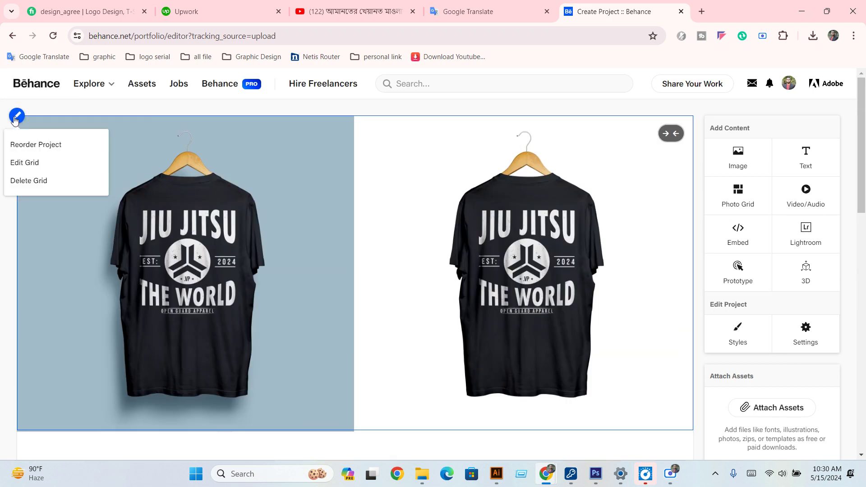
left_click(28, 181)
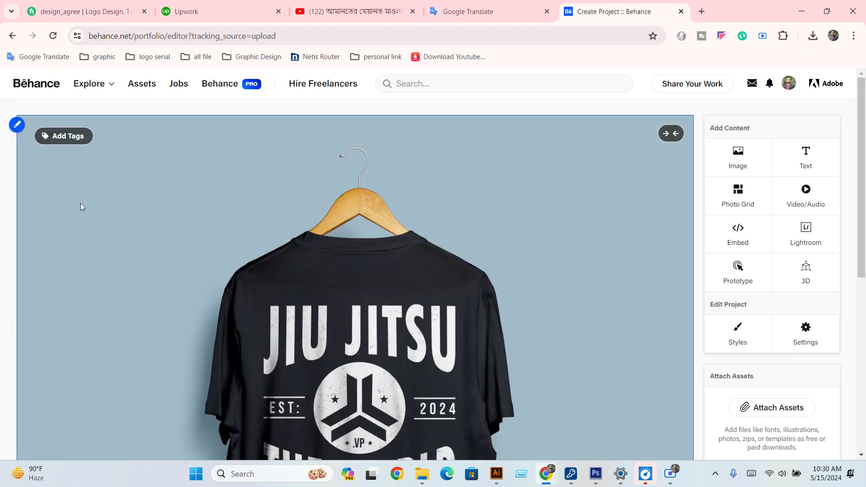
scroll(115, 286, "down", 8)
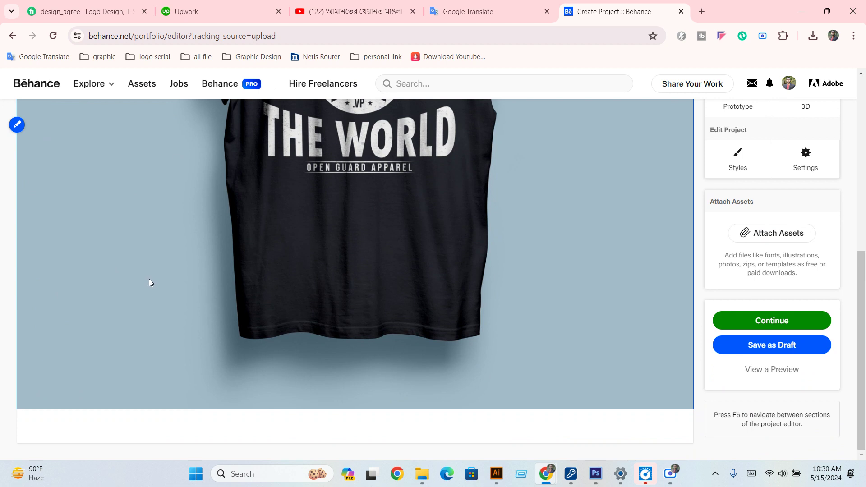
scroll(422, 312, "up", 8)
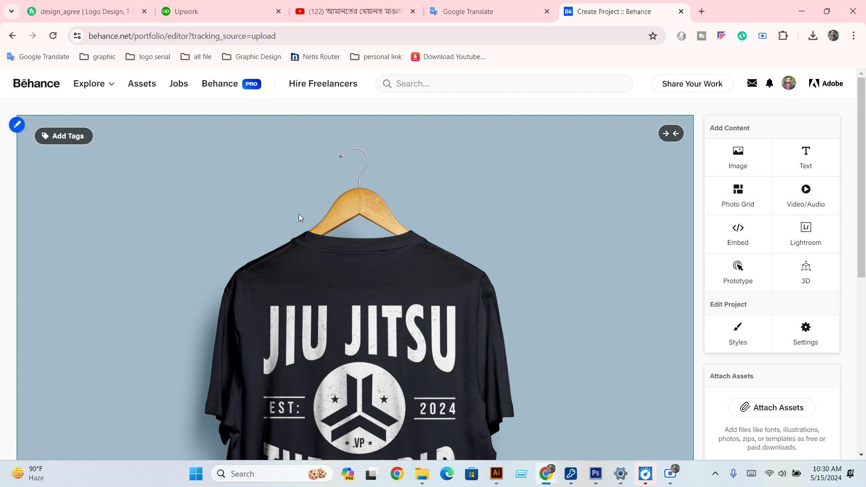
mouse_move(326, 125)
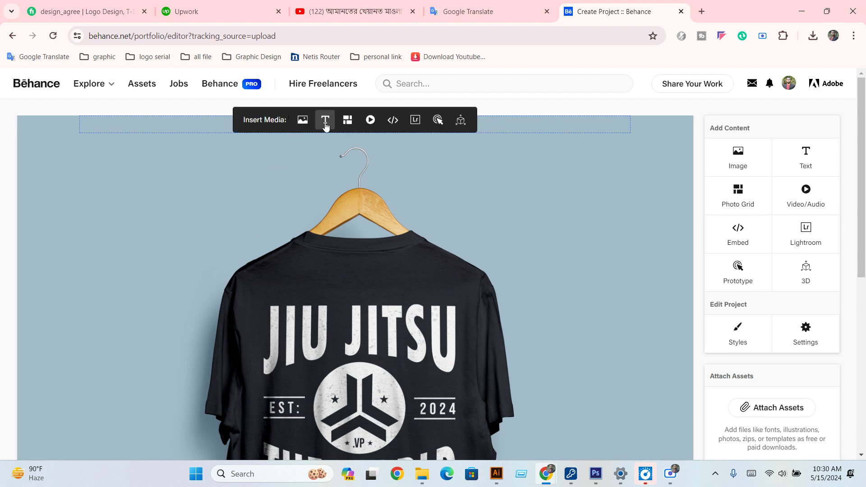
- Insert a text block above the shirt image, then bring up the Behance logo's link options
left_click(325, 120)
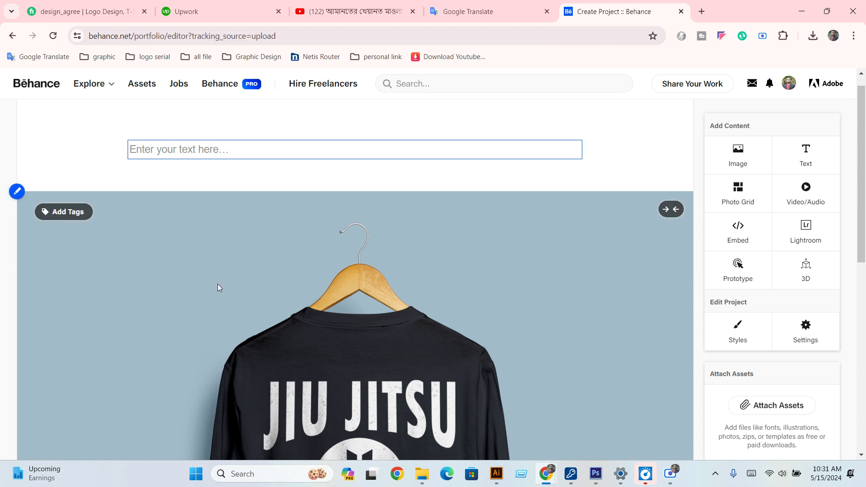
scroll(230, 312, "down", 3)
scroll(385, 363, "down", 2)
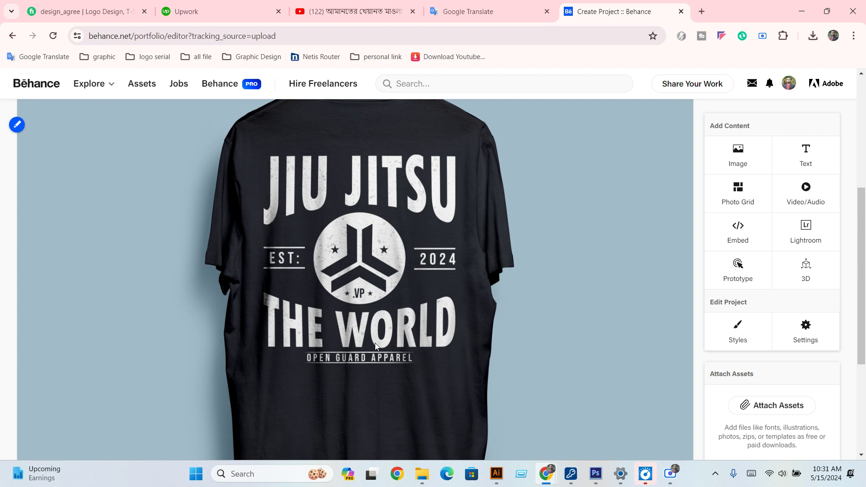
scroll(375, 343, "up", 5)
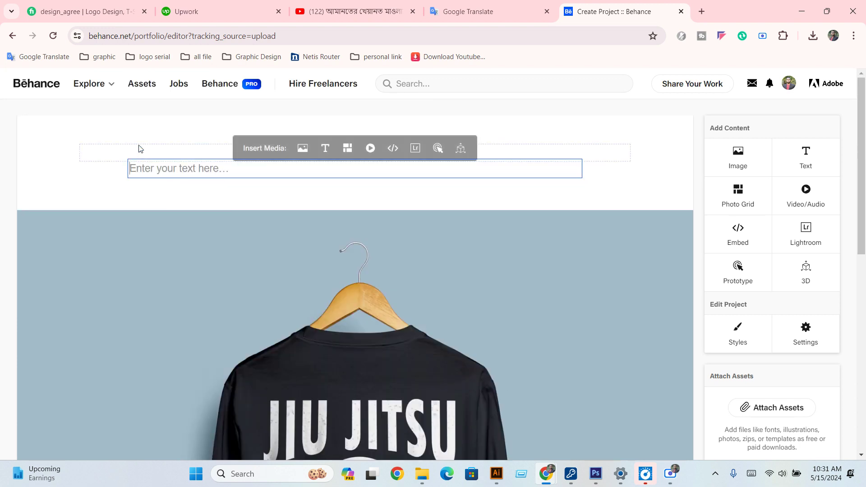
right_click(38, 89)
- Open the Behance home page in a new tab and go to your own profile
left_click(68, 98)
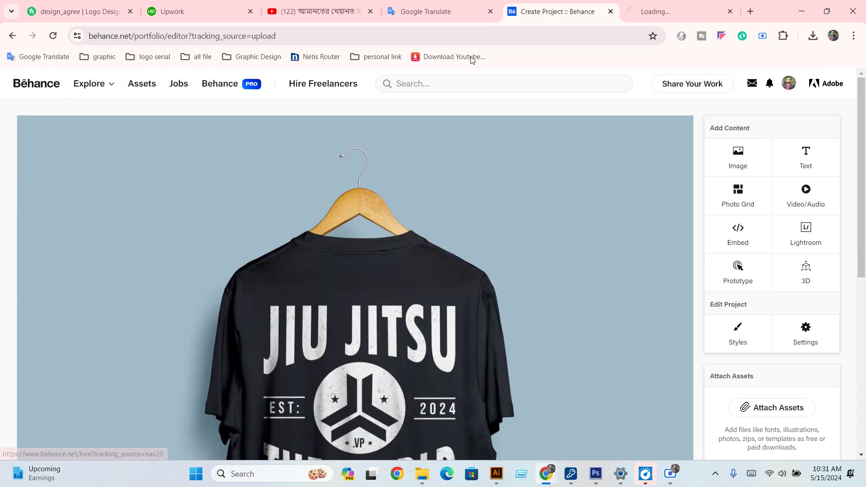
left_click(633, 10)
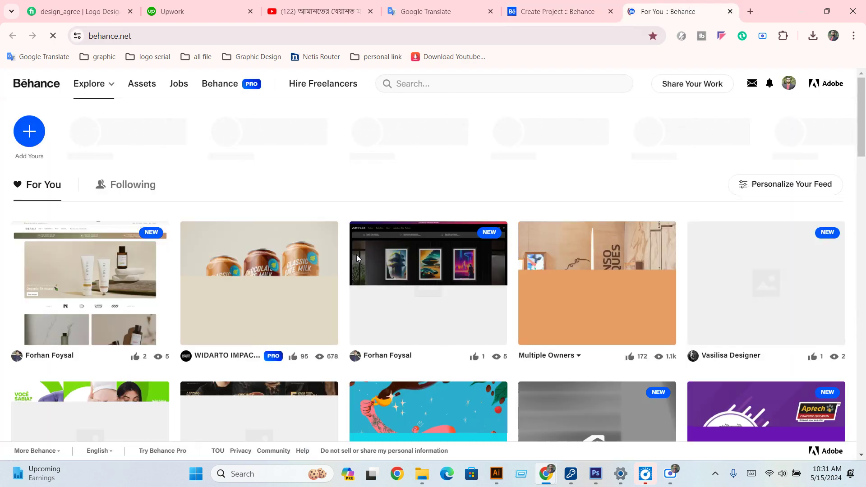
left_click(785, 84)
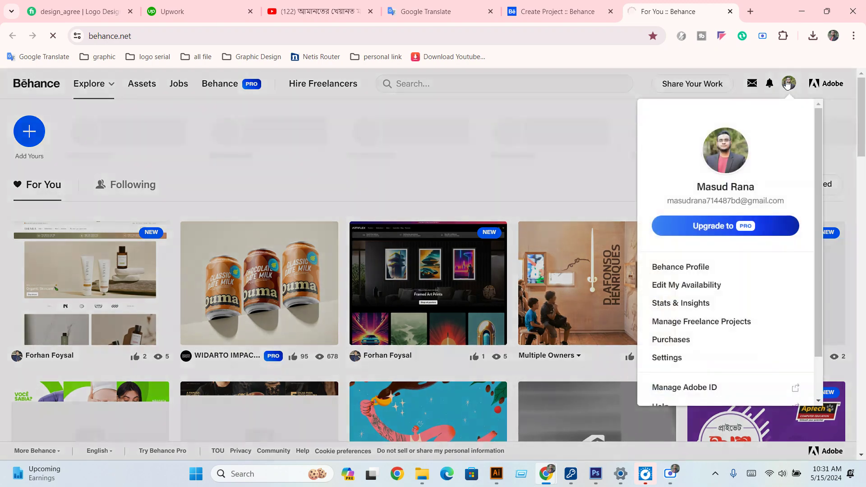
left_click(703, 331)
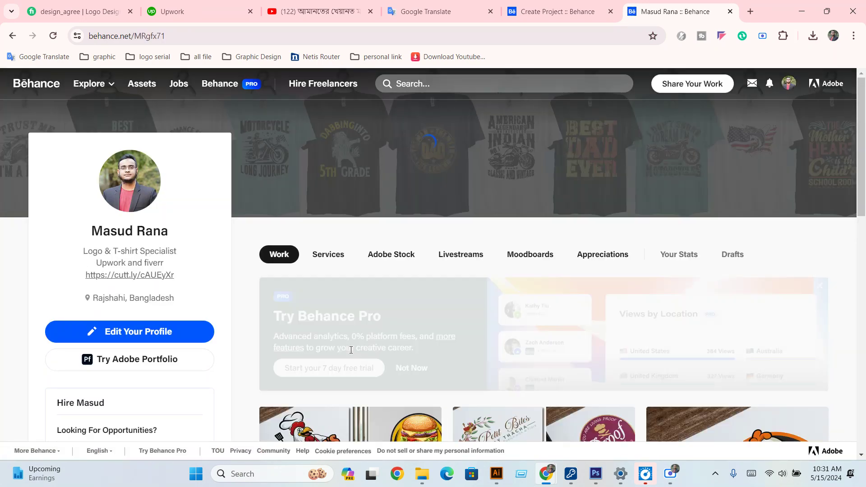
- Open the 'Lake custom t-shirt design' project, select part of its title, then return to the editor
scroll(321, 373, "down", 5)
scroll(322, 373, "down", 6)
scroll(298, 316, "down", 3)
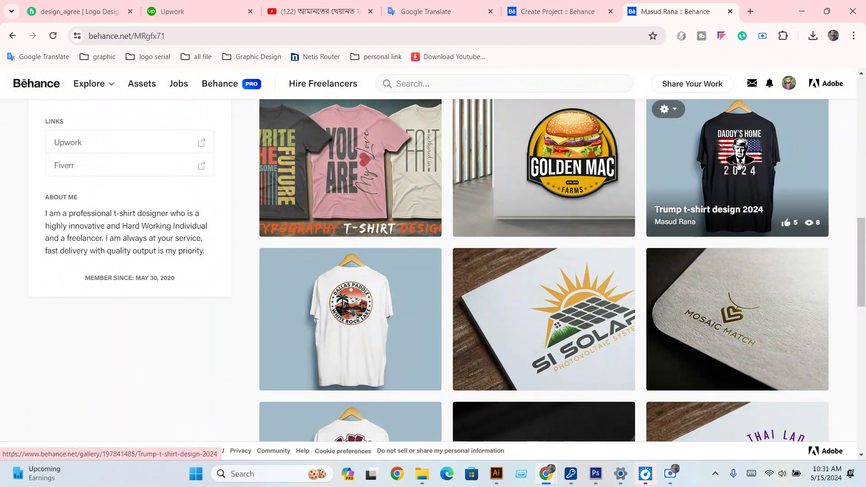
scroll(549, 298, "down", 5)
scroll(352, 253, "up", 2)
scroll(352, 253, "up", 2)
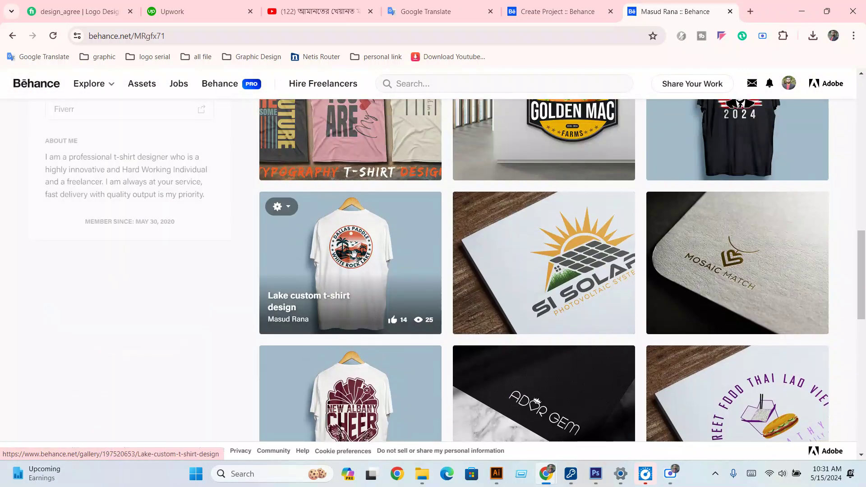
left_click(350, 255)
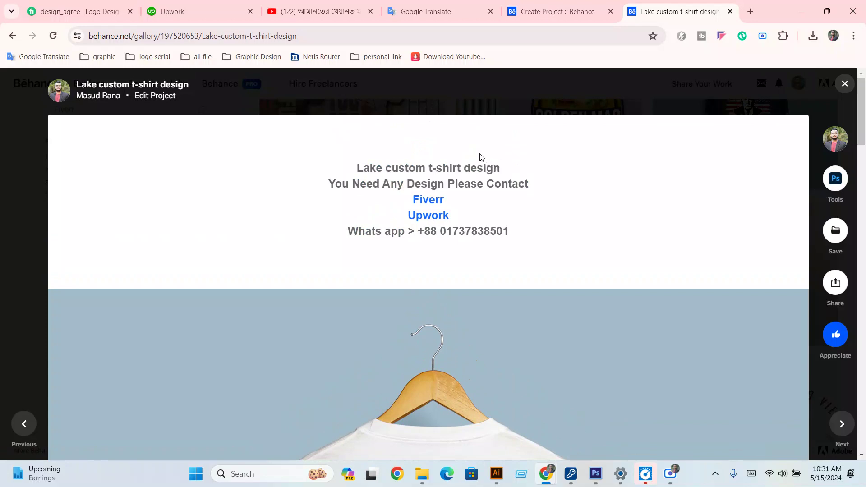
left_click_drag(385, 170, 486, 172)
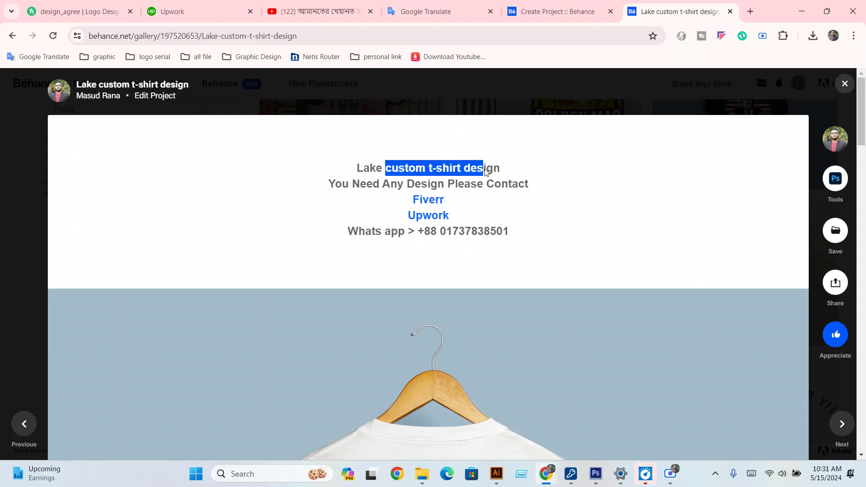
left_click(537, 12)
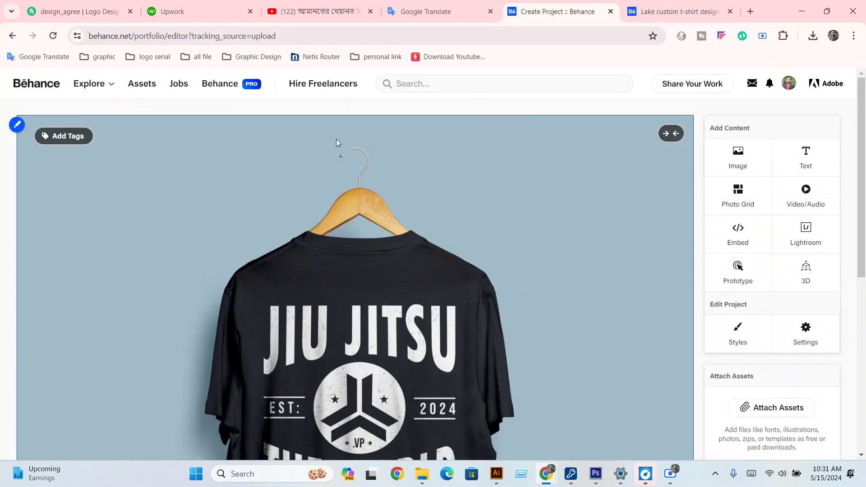
- Write 'Typography T shirt Design' and 'You need any design please contact me' above the shirt, then view the reference tab
left_click(328, 127)
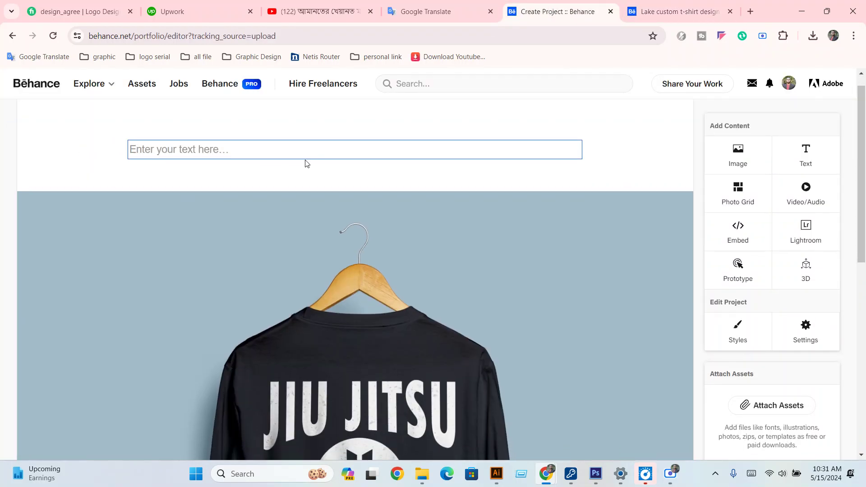
type("T")
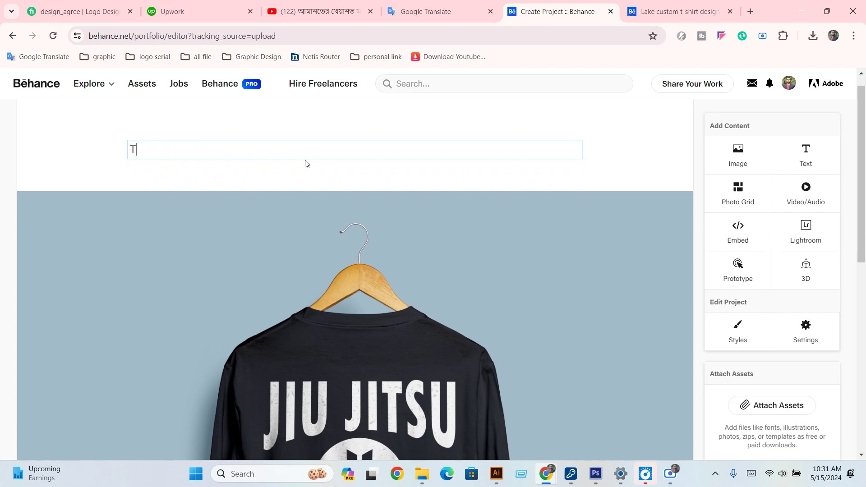
type("ypography T shirt Design")
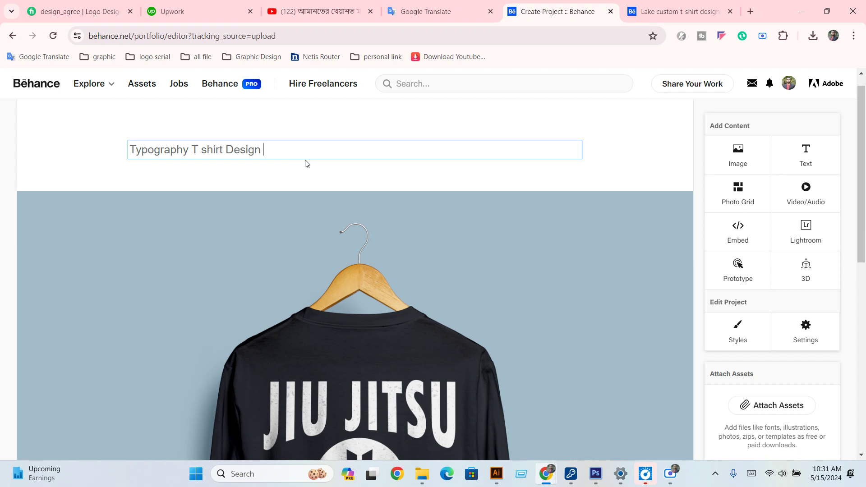
key("Return")
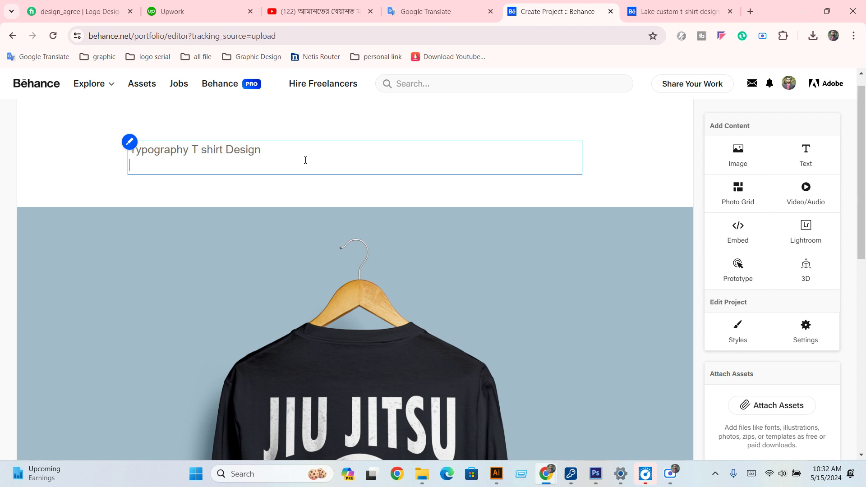
type("You need any design please contact mr")
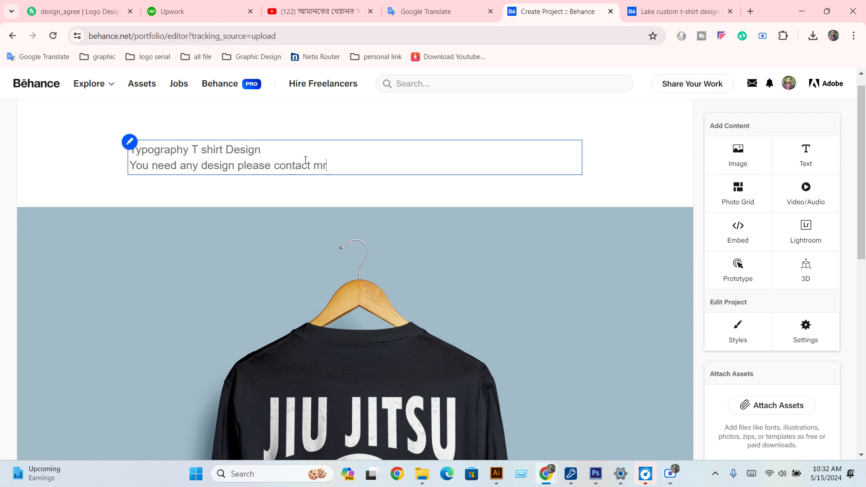
key("BackSpace")
type("e")
key("Return")
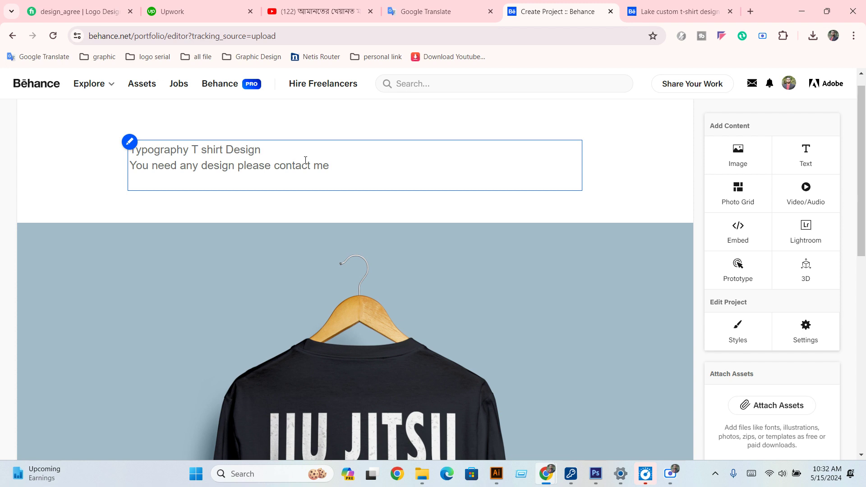
left_click(679, 10)
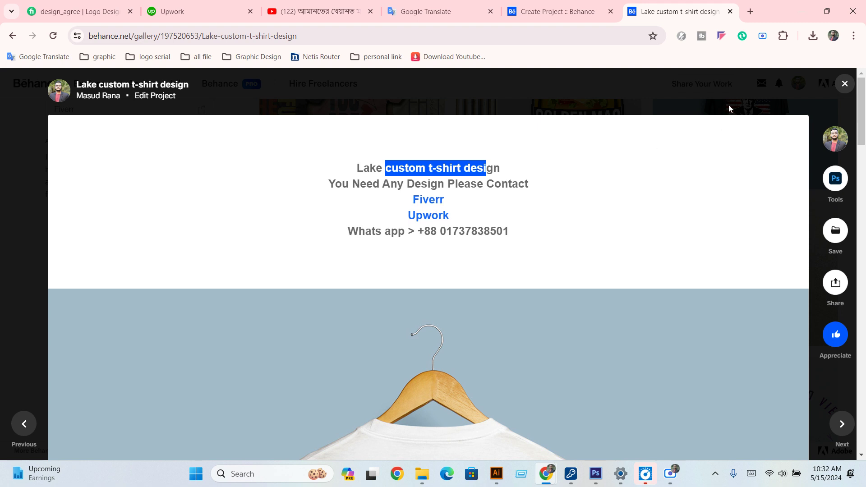
- Back in the editor, type 'Fiverr' on the new line of the text block
left_click(560, 10)
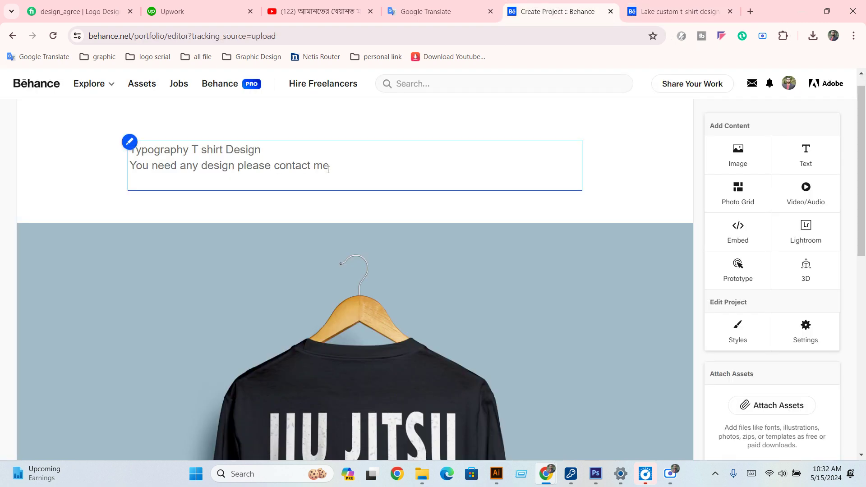
type("Fu")
key("BackSpace")
type("iverr")
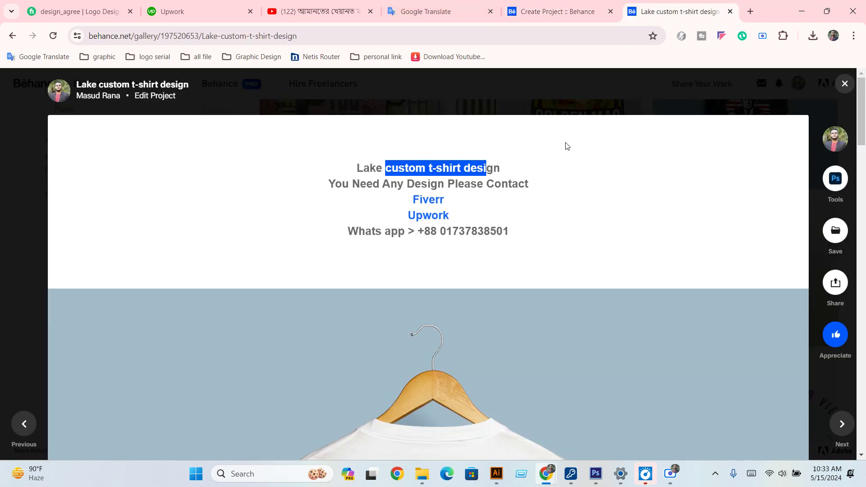
- Check the reference project's Fiverr gig link in a new tab, then close it and return to the editor
left_click(679, 11)
right_click(424, 204)
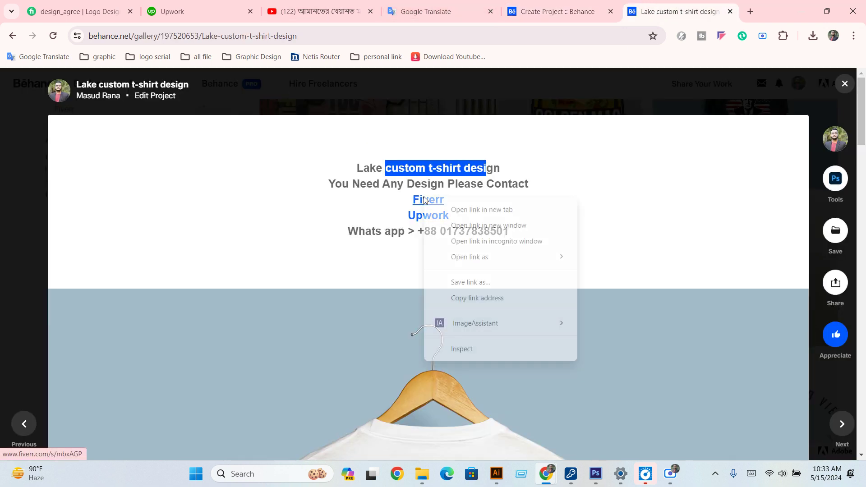
left_click(452, 211)
left_click(667, 20)
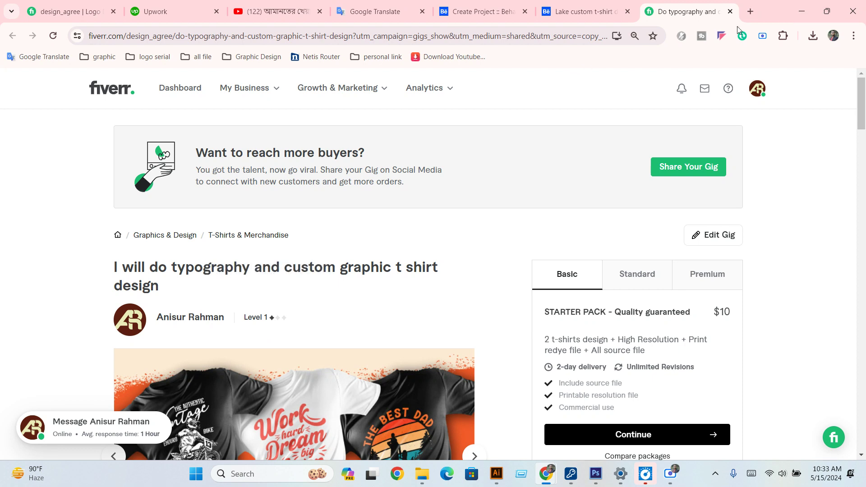
left_click(730, 11)
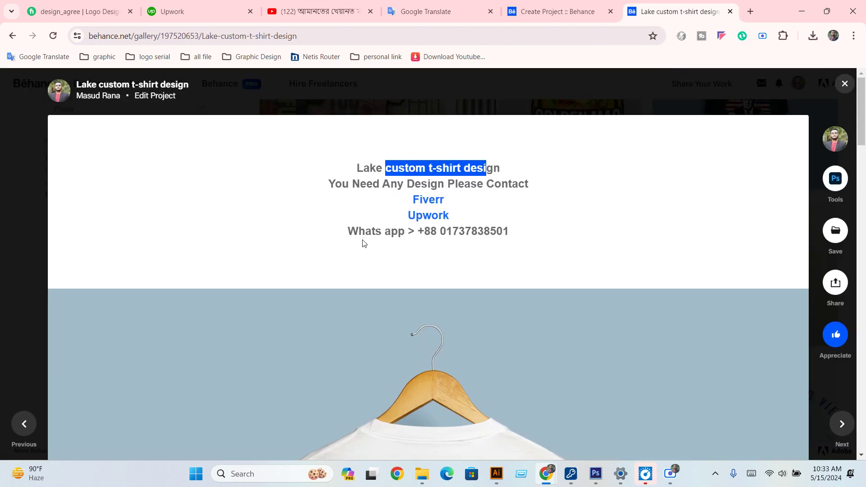
left_click(555, 11)
mouse_move(355, 165)
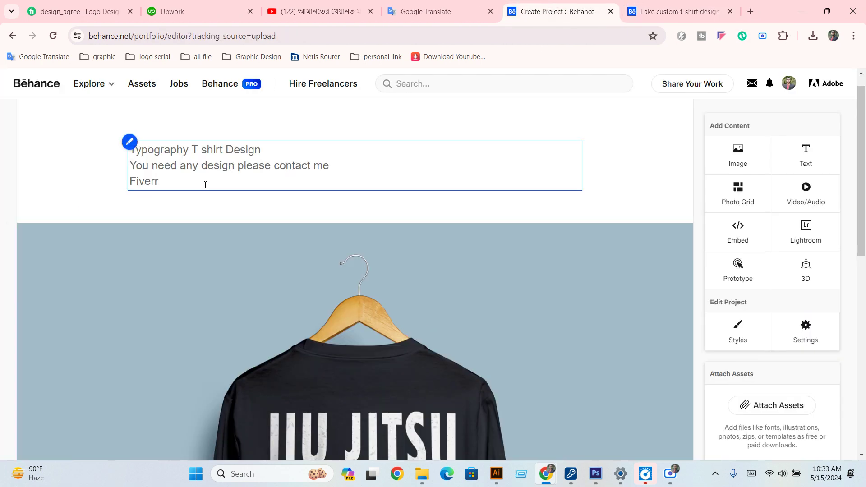
- Select the Fiverr line and open Edit Link for it with the link field focused
left_click_drag(165, 181, 81, 180)
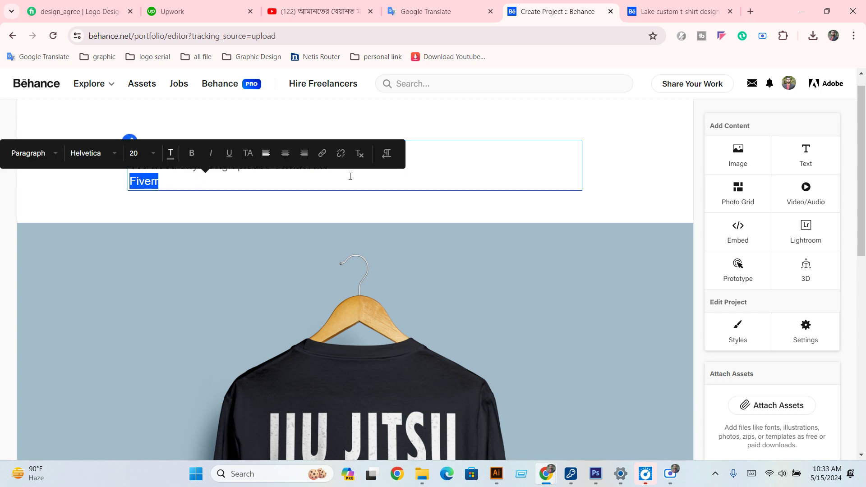
left_click(321, 155)
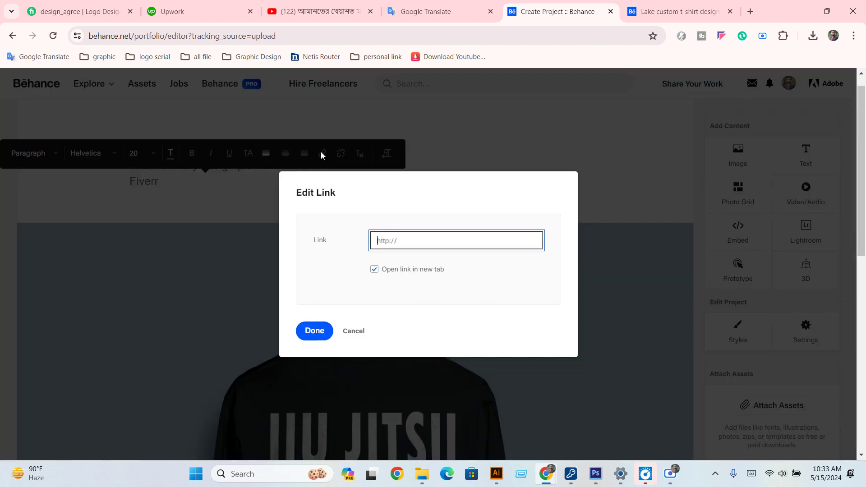
left_click(427, 244)
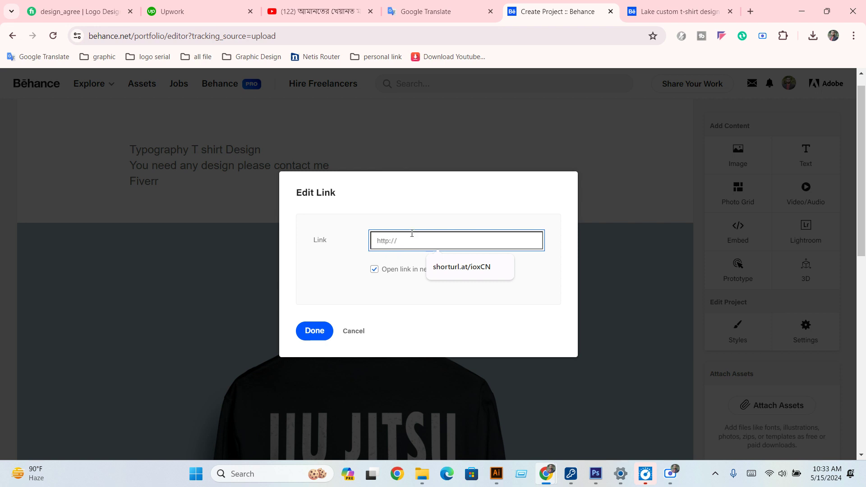
left_click(191, 9)
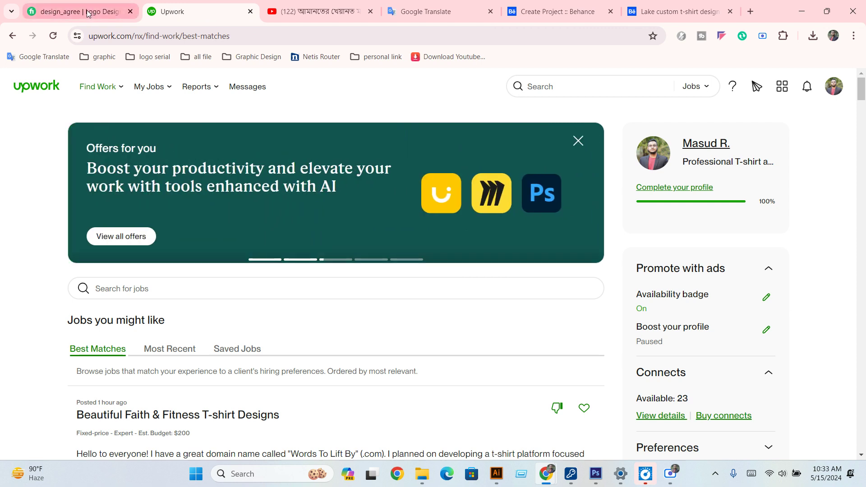
- Open the Fiverr gig 'I will do typography and custom graphic t shirt design' and select its full address
left_click(81, 12)
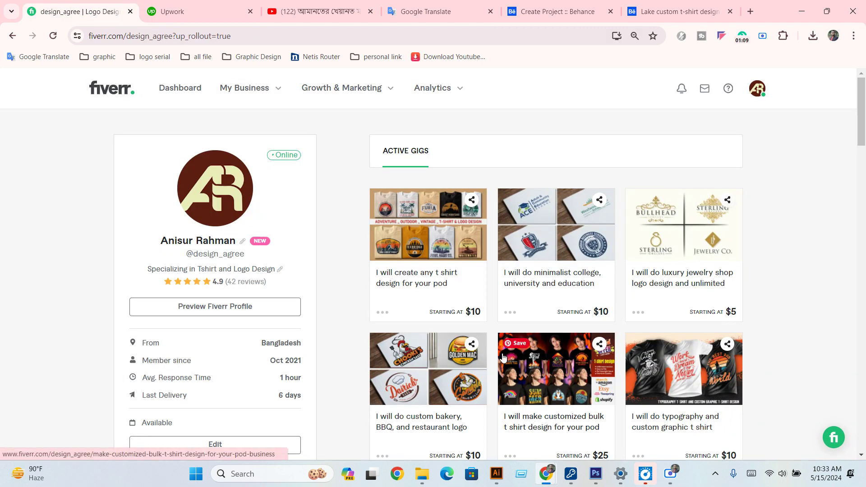
left_click(664, 379)
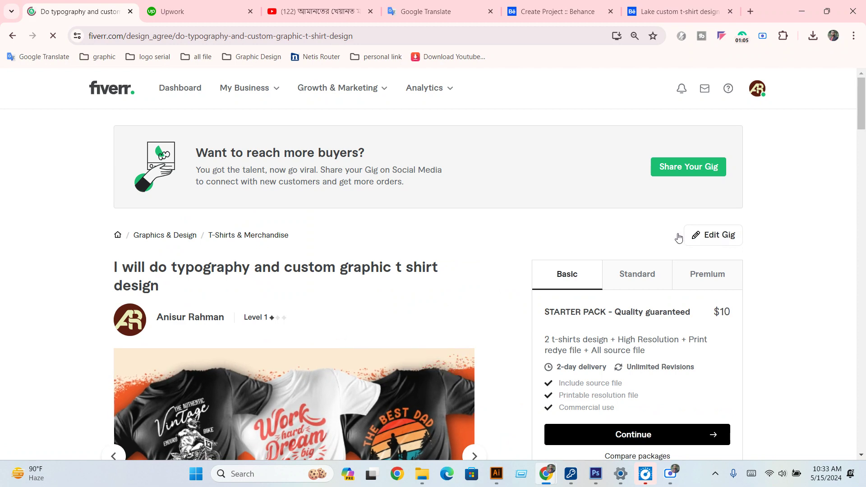
left_click(366, 36)
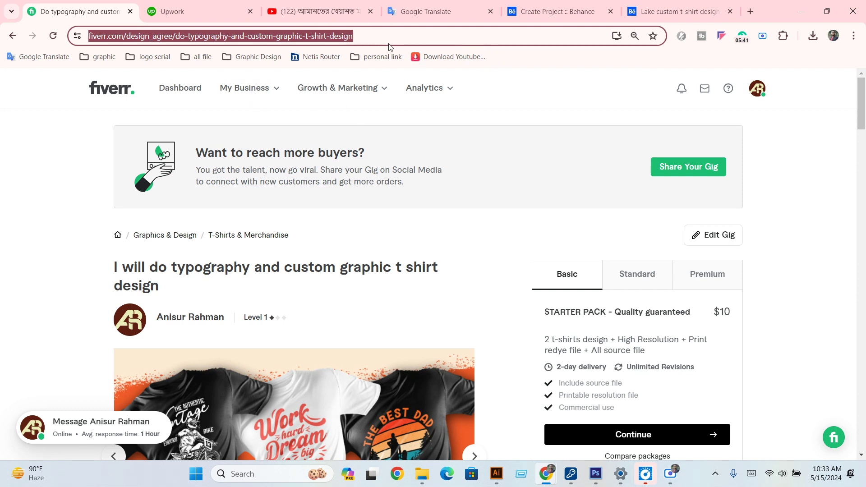
left_click(374, 36)
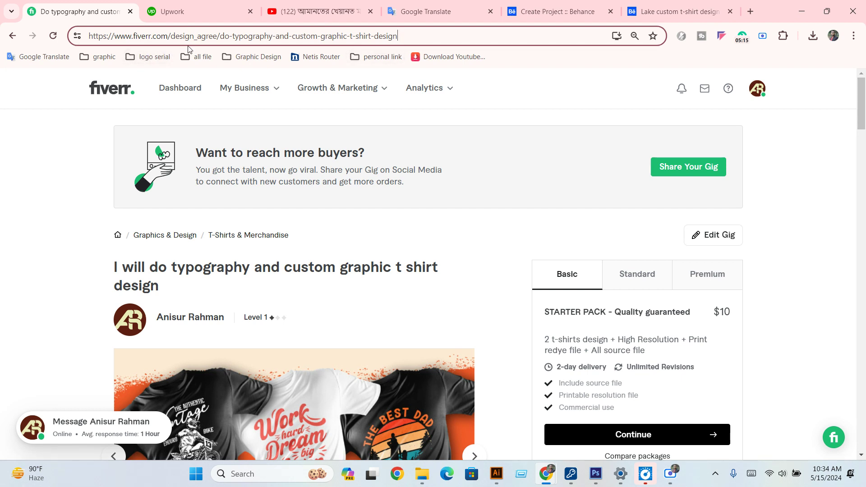
- Search Google for 'url' in a new tab and open the shorturl.at shortener site
left_click(750, 12)
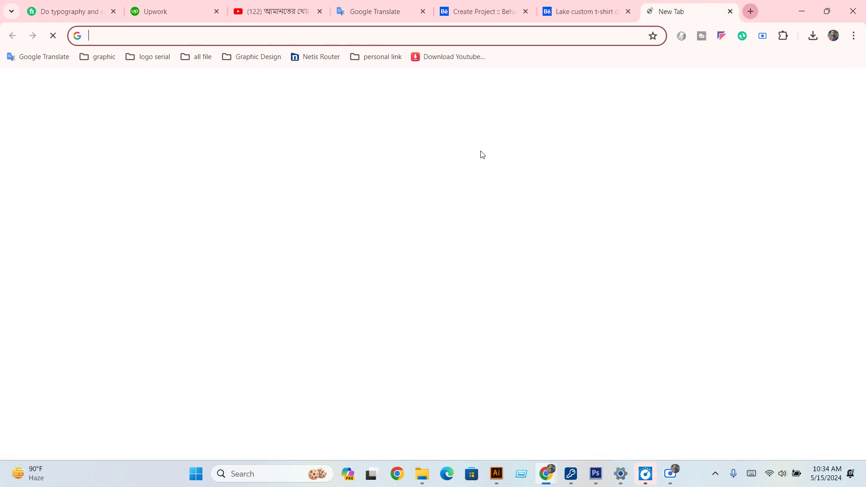
type("url sortter")
key("Return")
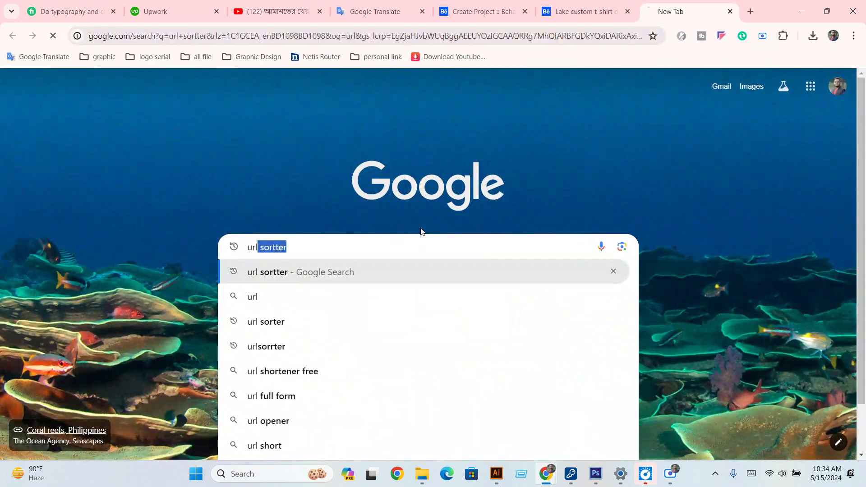
left_click(140, 228)
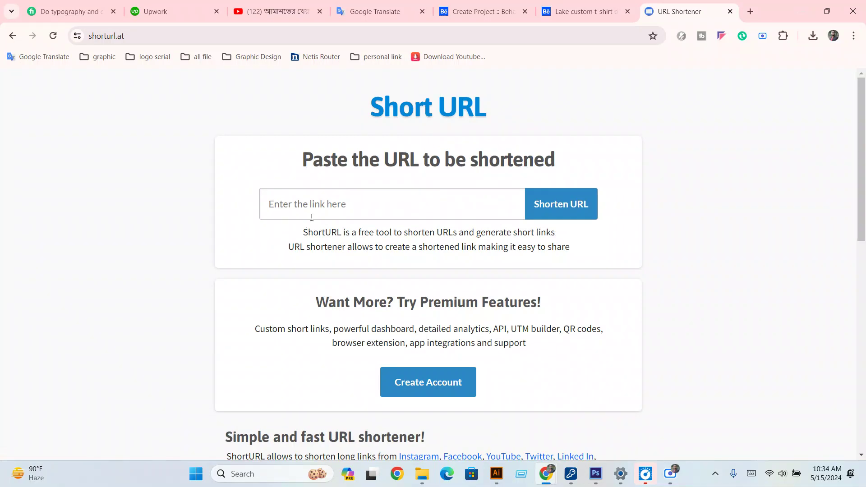
left_click(326, 211)
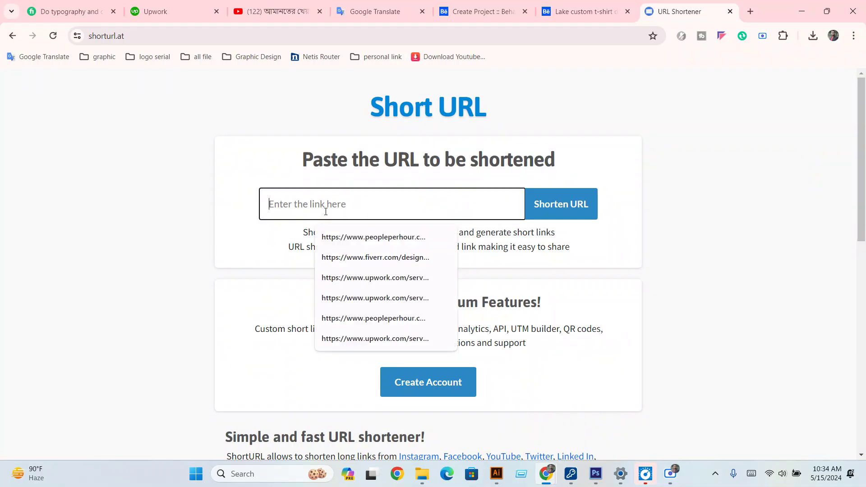
key("ctrl+v")
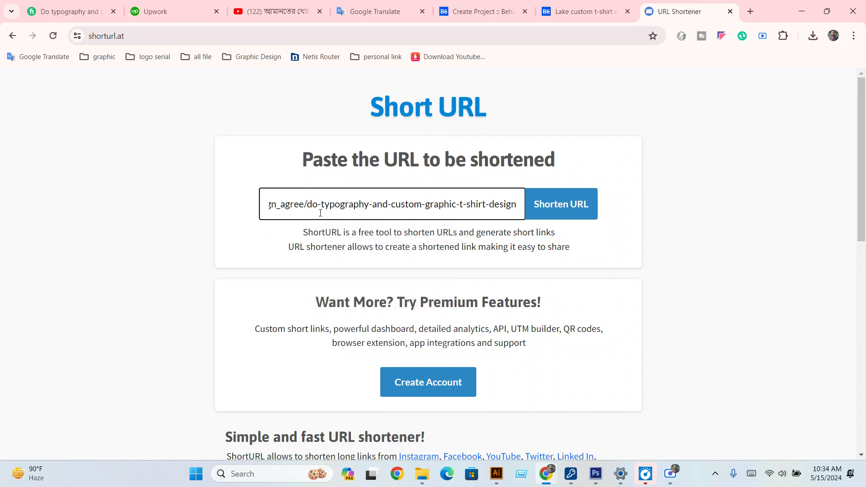
left_click(551, 212)
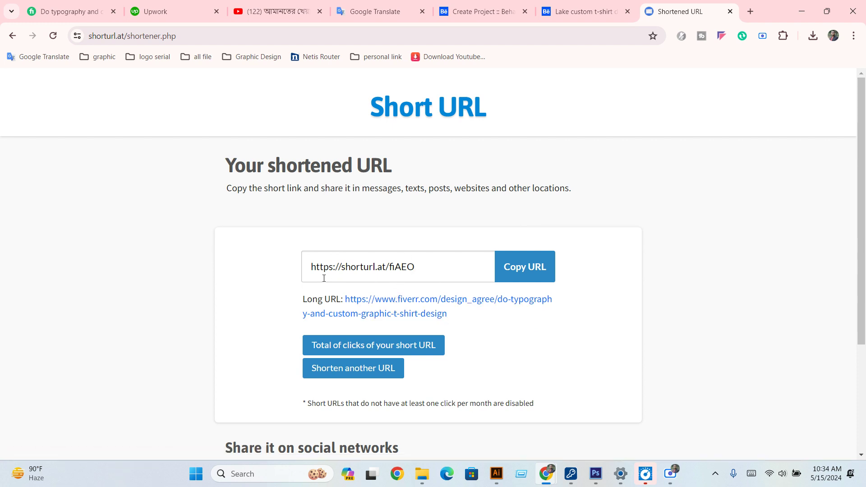
left_click(523, 274)
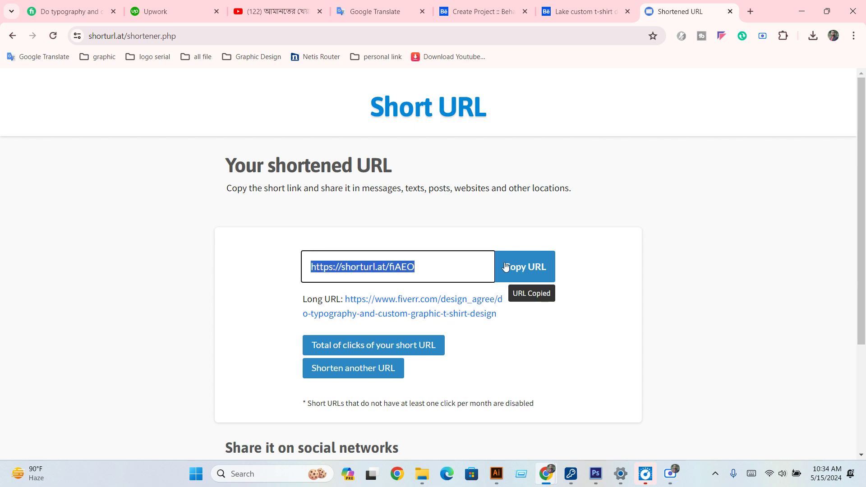
left_click(465, 4)
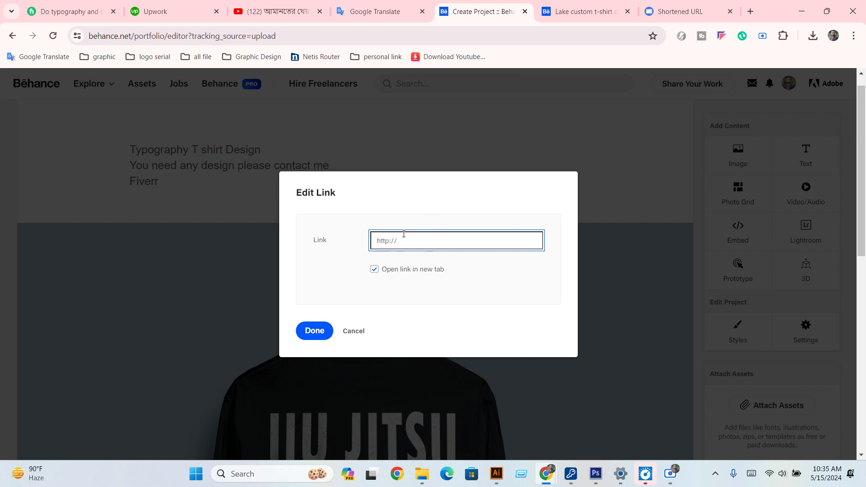
key("ctrl+v")
left_click(400, 242)
key("BackSpace")
key("BackSpace")
key("BackSpace")
key("BackSpace")
key("BackSpace")
key("BackSpace")
key("BackSpace")
key("BackSpace")
left_click(322, 336)
left_click(145, 186)
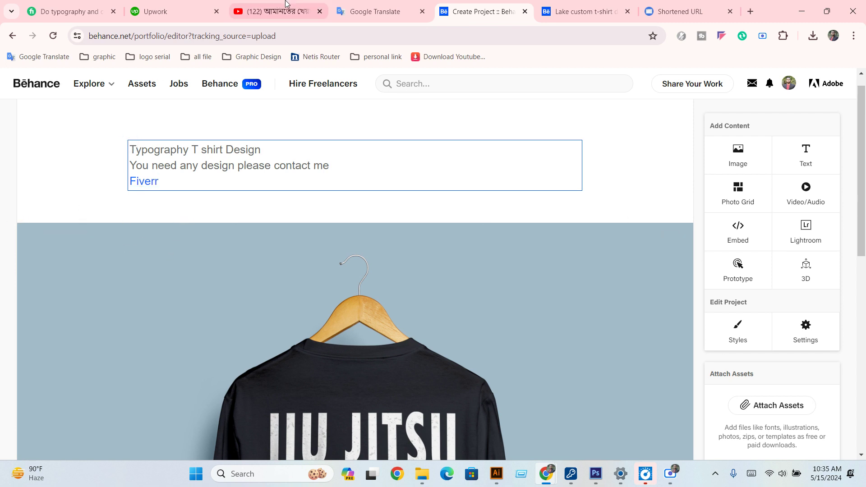
left_click(605, 5)
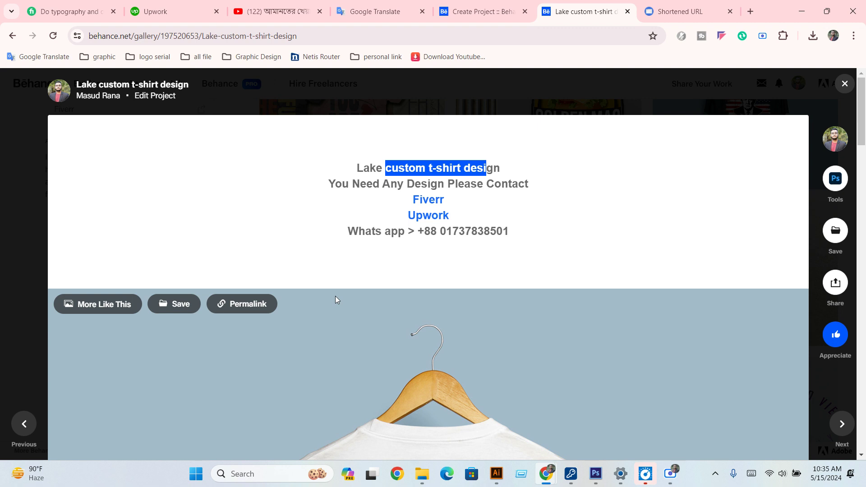
- Select the 'Whats app' line in the Lake project's description and copy it
left_click_drag(512, 232, 346, 234)
left_click(364, 268)
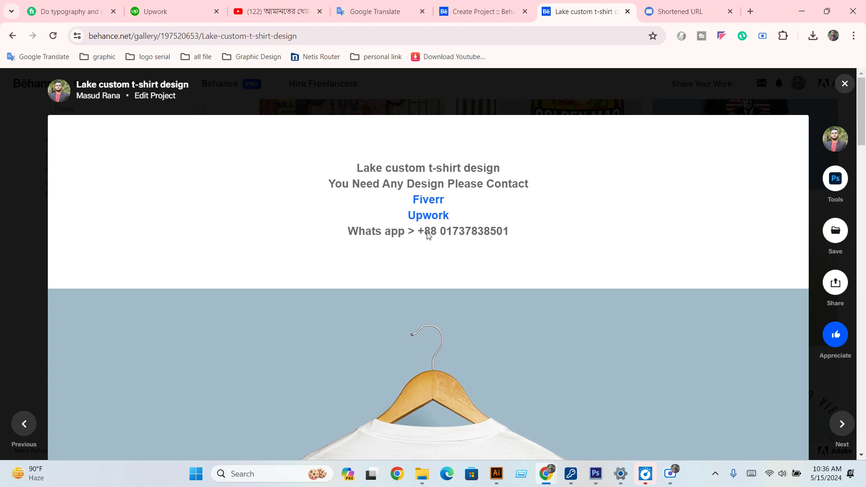
left_click_drag(534, 237, 344, 238)
right_click(406, 234)
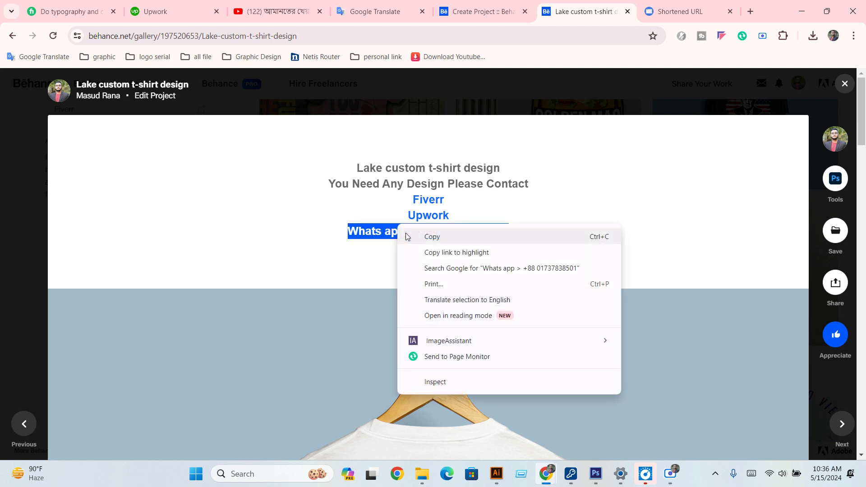
left_click(430, 237)
- Paste the WhatsApp line below Fiverr and centre-align all four lines of the text block
left_click(510, 10)
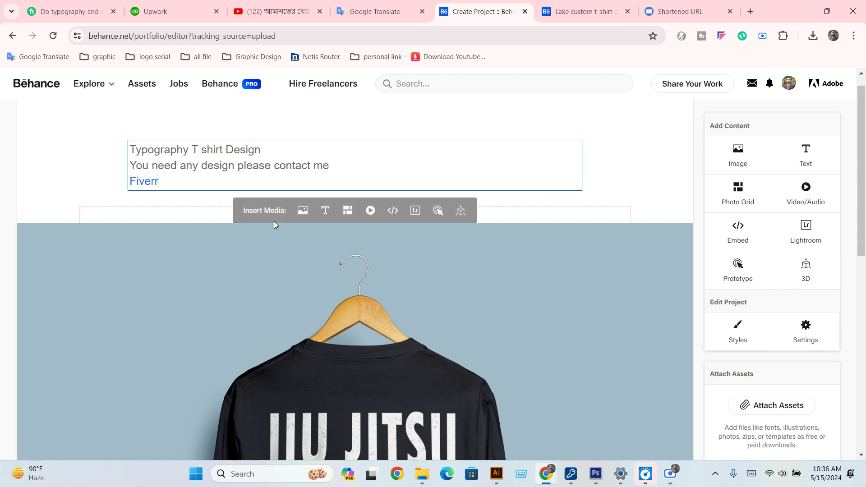
key("ctrl+v")
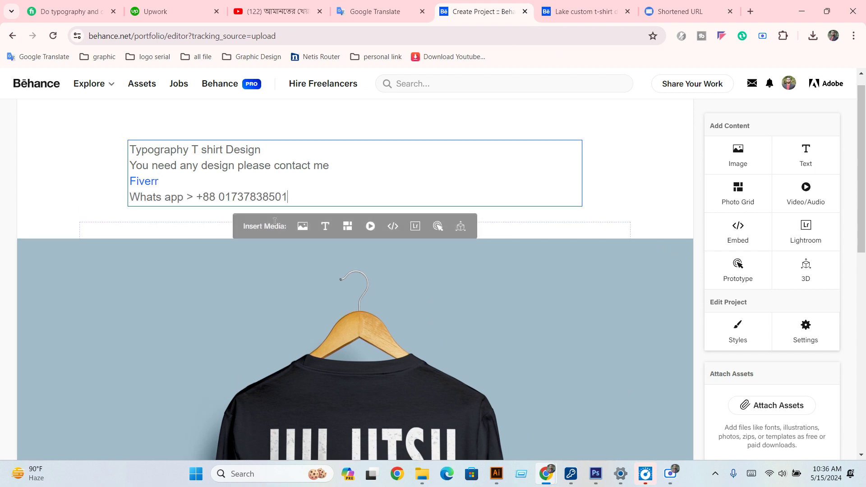
left_click_drag(303, 197, 89, 160)
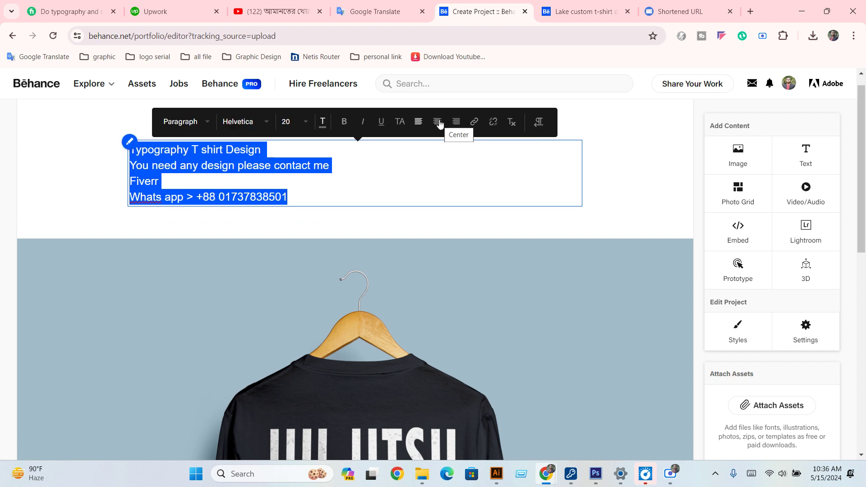
left_click(438, 122)
left_click(429, 181)
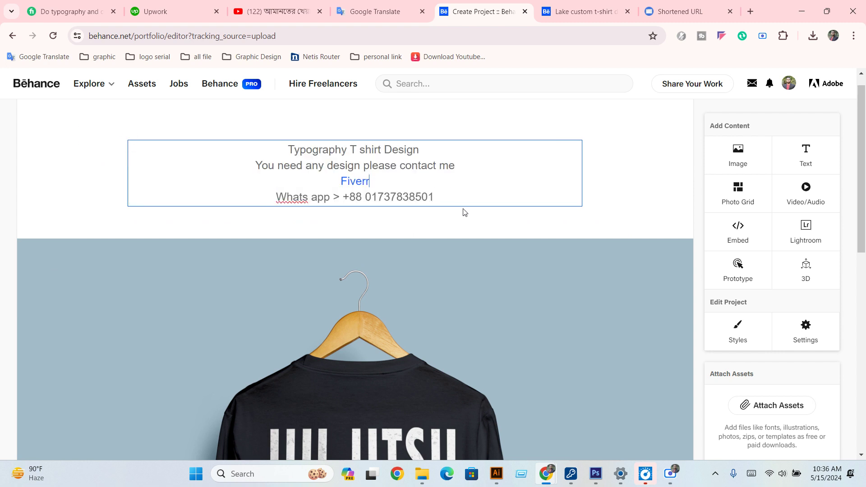
left_click_drag(435, 150, 242, 148)
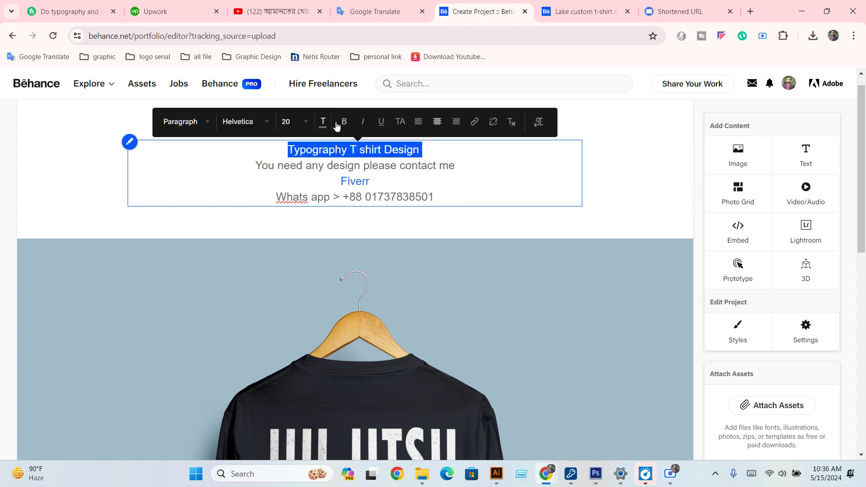
- Set the 'Typography T shirt Design' heading to font size 36
left_click(307, 123)
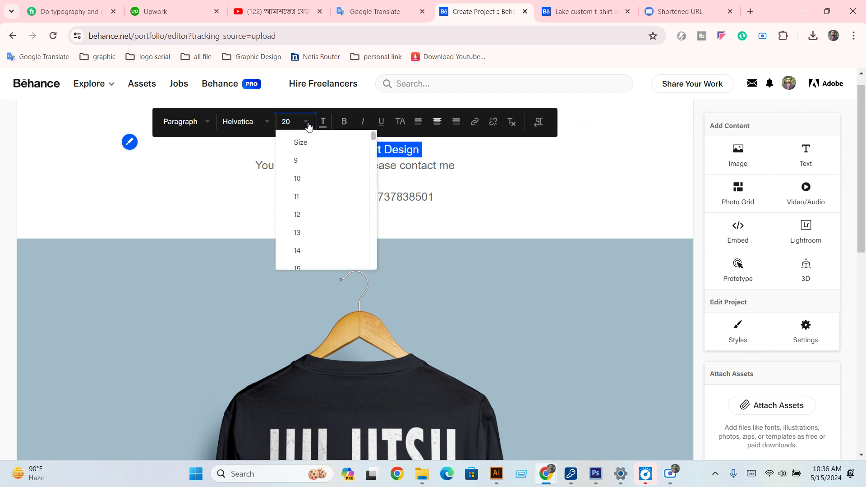
scroll(312, 232, "down", 5)
scroll(310, 244, "down", 4)
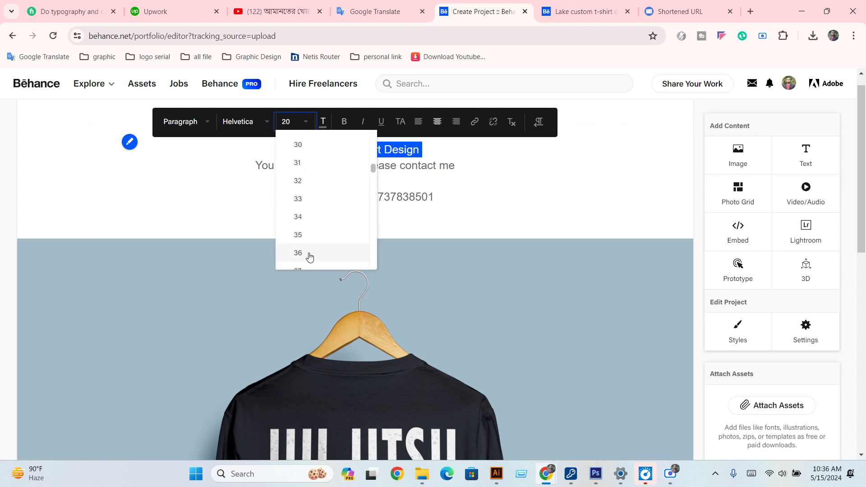
left_click(309, 254)
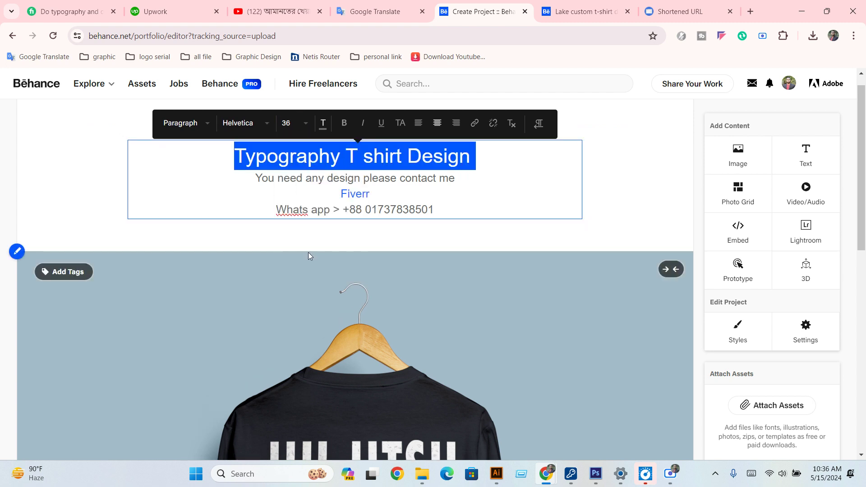
- Try Century, Bookman and Tahoma on the heading, then return it to Helvetica
left_click(258, 130)
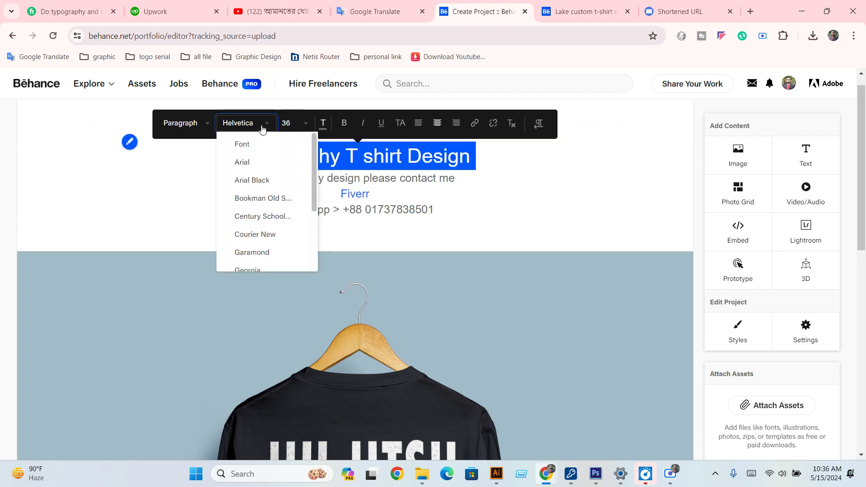
left_click(256, 217)
left_click(270, 123)
left_click(262, 196)
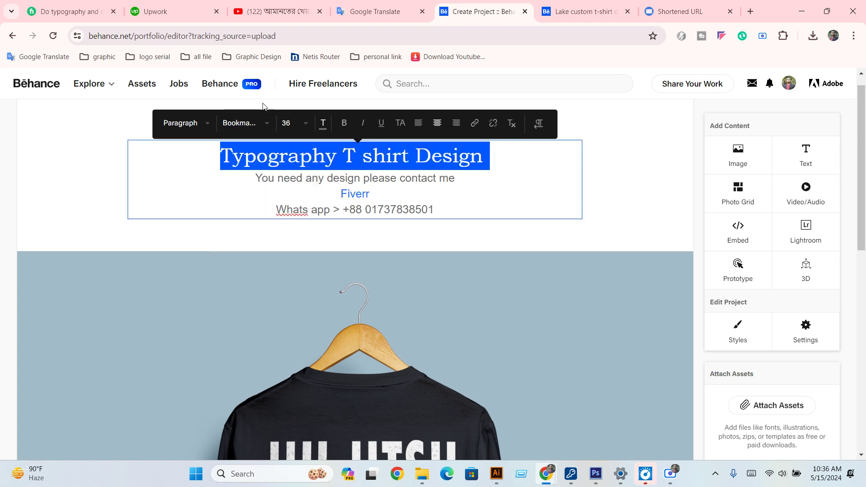
left_click(248, 122)
scroll(257, 199, "down", 3)
left_click(257, 200)
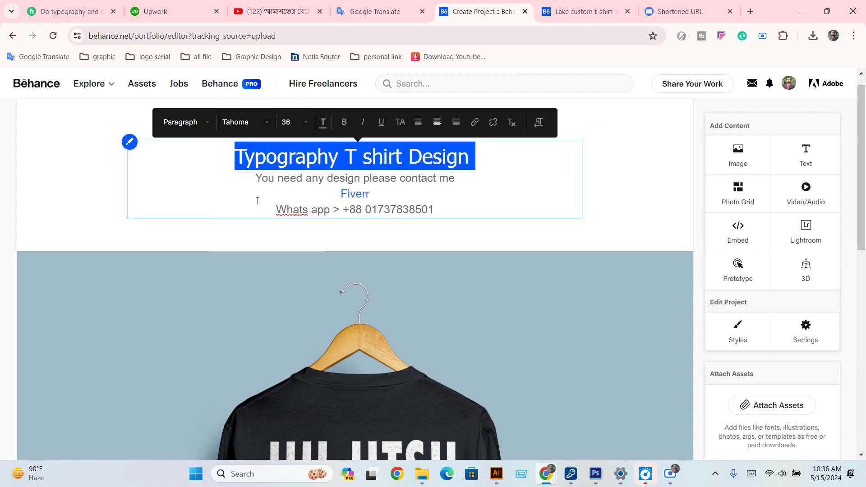
left_click(266, 126)
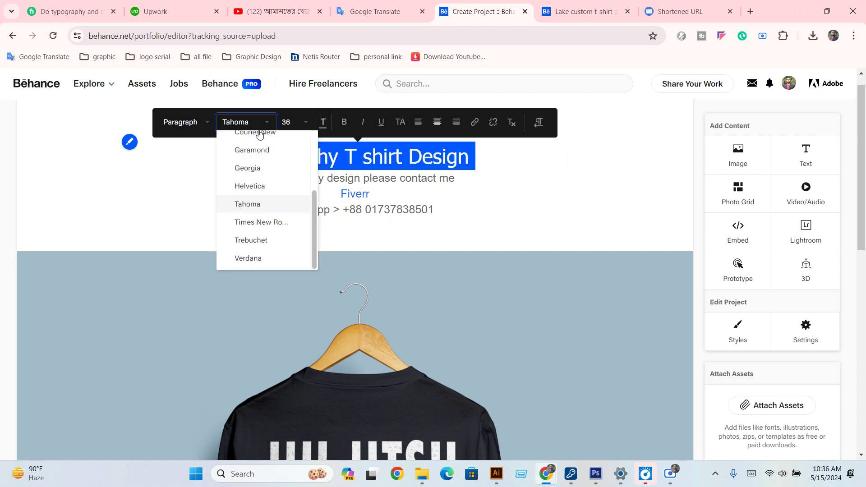
left_click(251, 186)
- Make the whole heading bold
left_click(447, 195)
left_click_drag(506, 158, 231, 158)
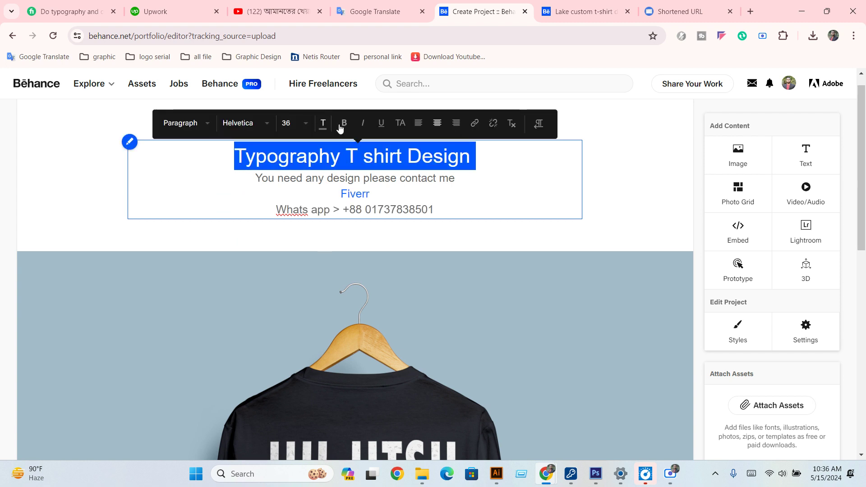
left_click(339, 126)
left_click(478, 182)
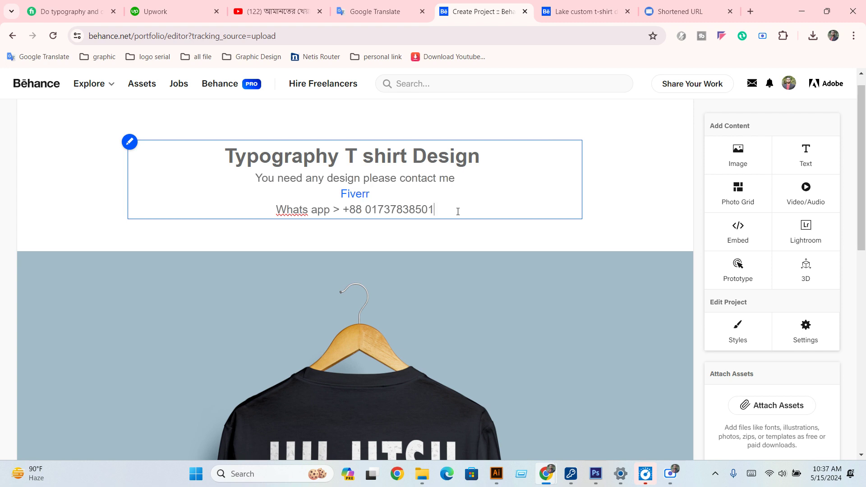
- Remove bold from the text block, then make the Fiverr line bold
left_click_drag(470, 207, 207, 147)
left_click(350, 124)
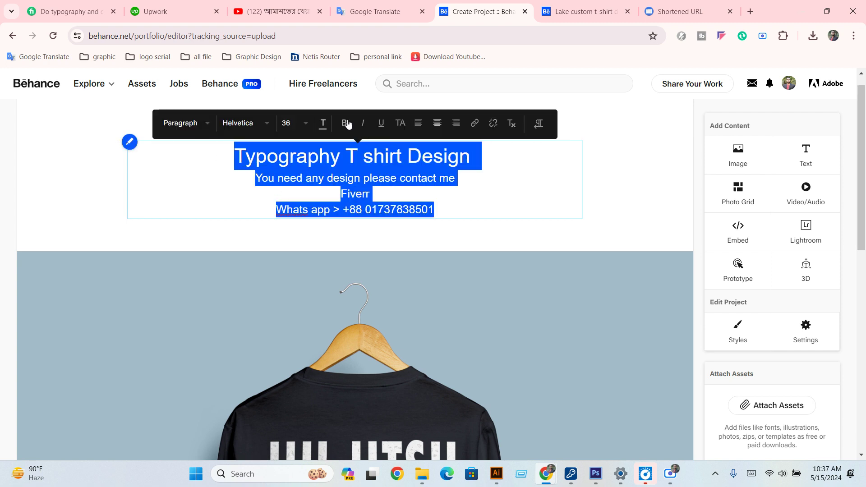
left_click(395, 205)
left_click_drag(371, 194, 340, 194)
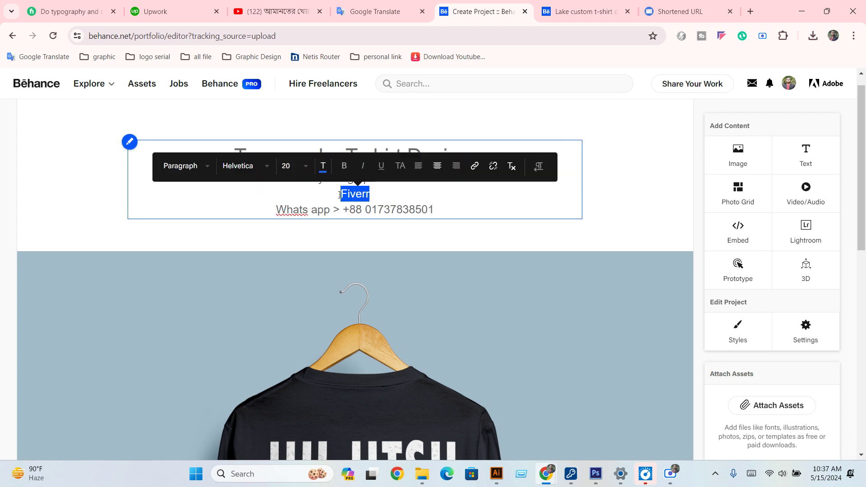
left_click(344, 166)
left_click(396, 191)
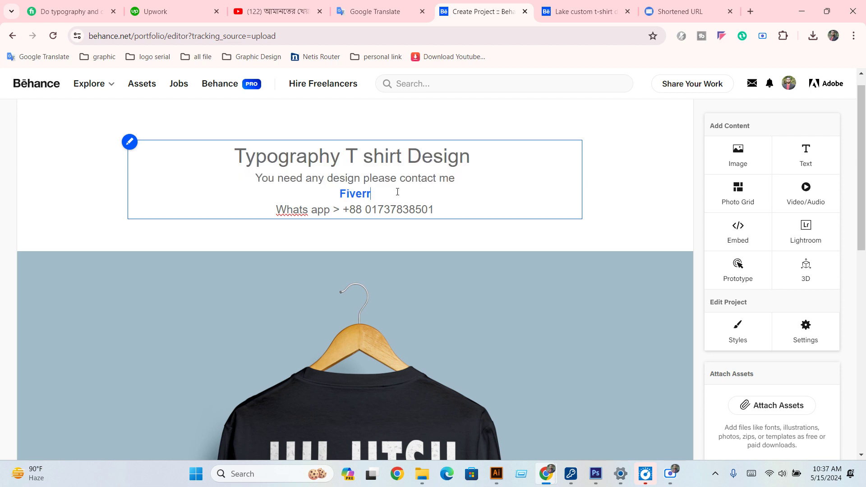
- Make the heading and the 'please contact me' line bold
left_click_drag(478, 157, 207, 146)
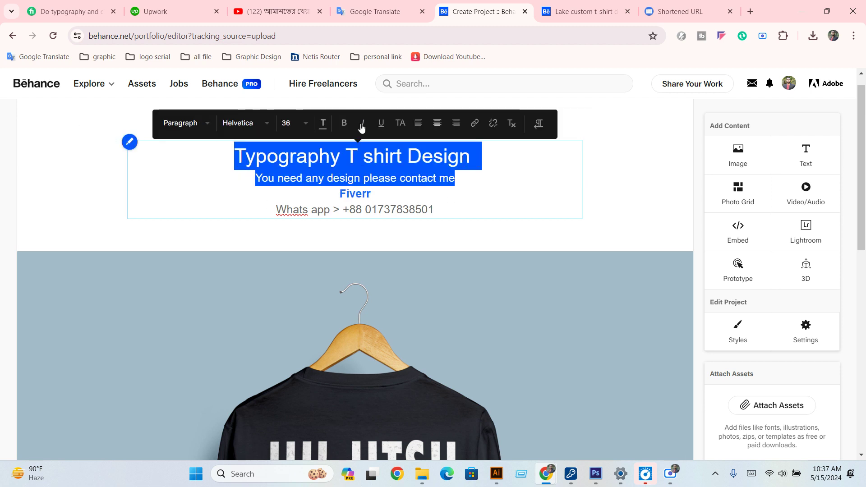
left_click(345, 123)
left_click(448, 182)
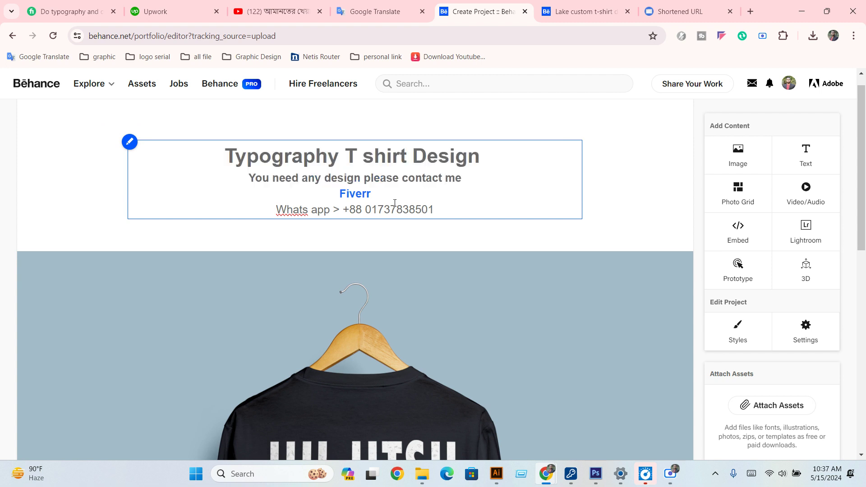
triple_click(367, 157)
right_click(364, 159)
key("Escape")
scroll(334, 323, "down", 5)
scroll(334, 323, "down", 5)
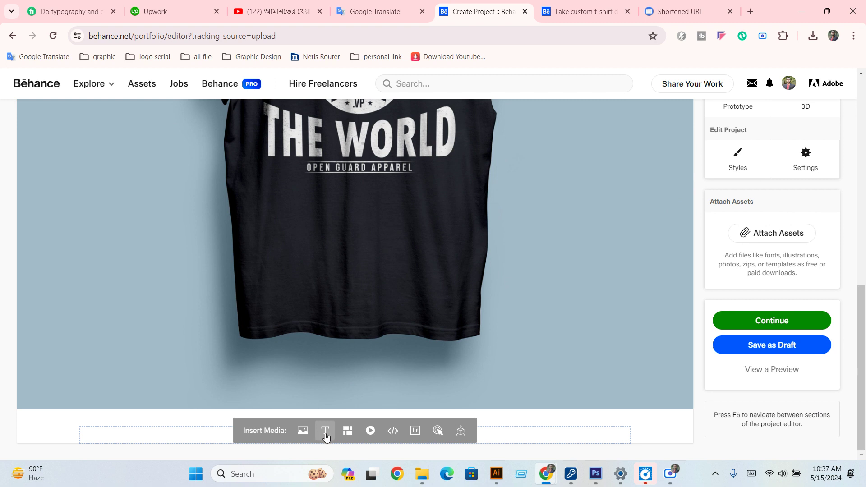
- Scroll the Lake project to its Follow Me footer and open the Facebook link in a new tab
left_click(582, 11)
left_click(329, 336)
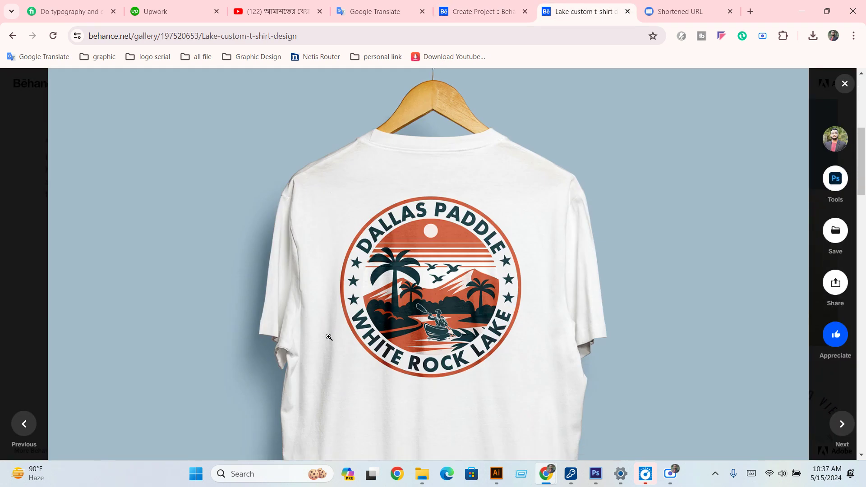
scroll(329, 334, "down", 5)
scroll(321, 325, "down", 2)
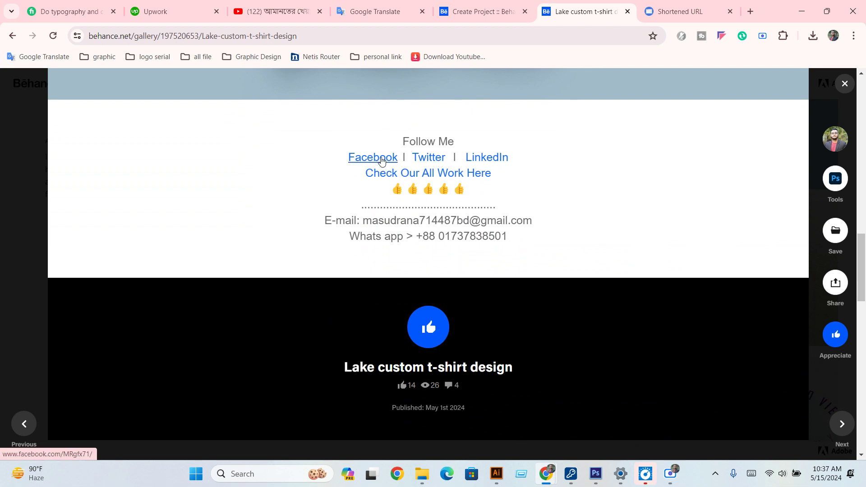
right_click(381, 160)
left_click(408, 170)
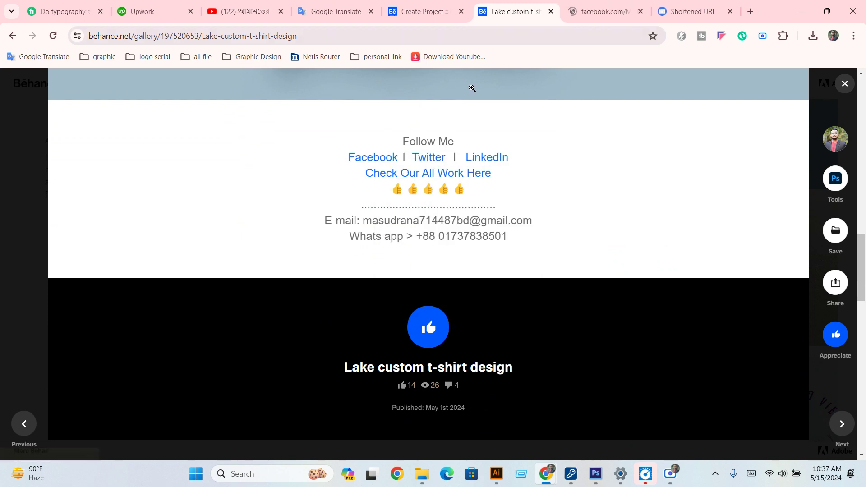
- Check and close the Facebook profile, then select the Follow Me contact block
key("ctrl+Tab")
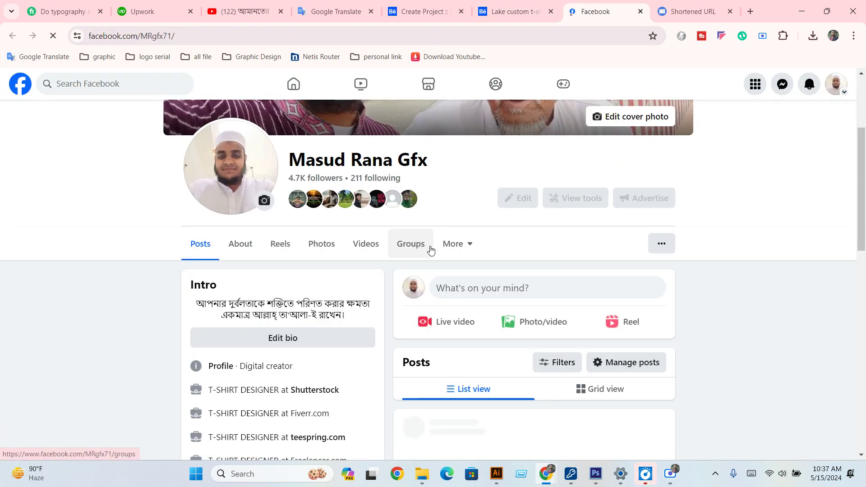
left_click(640, 13)
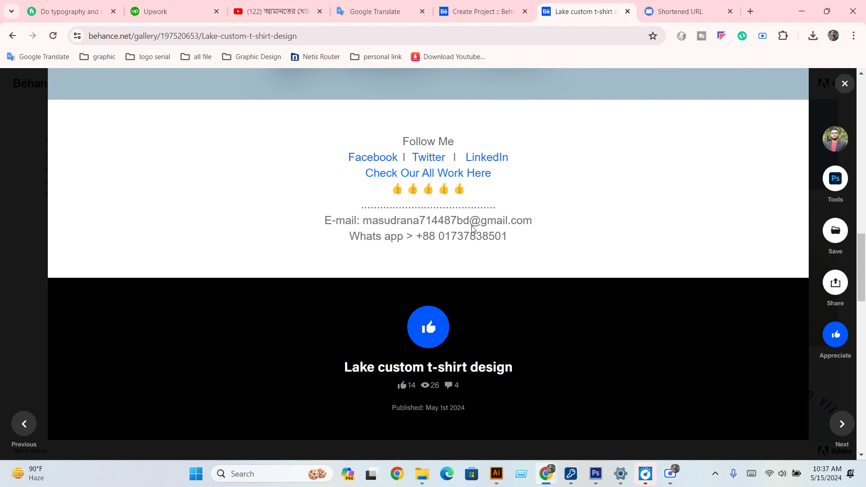
left_click_drag(510, 240, 300, 151)
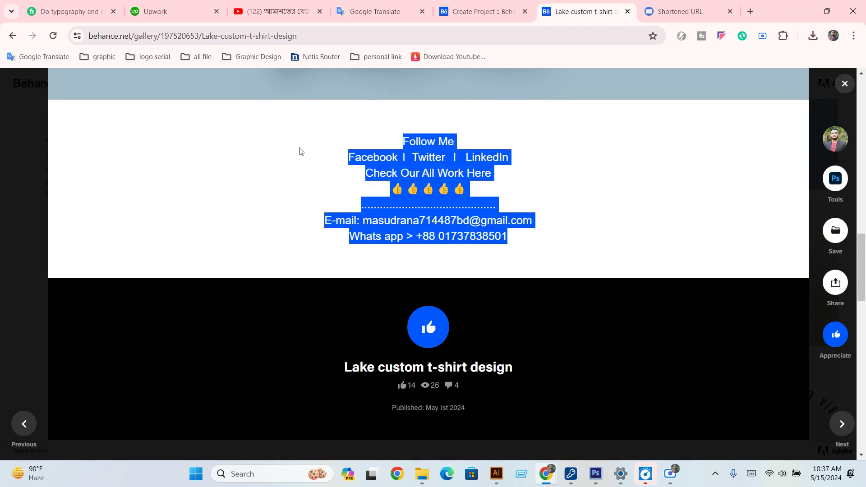
left_click(480, 10)
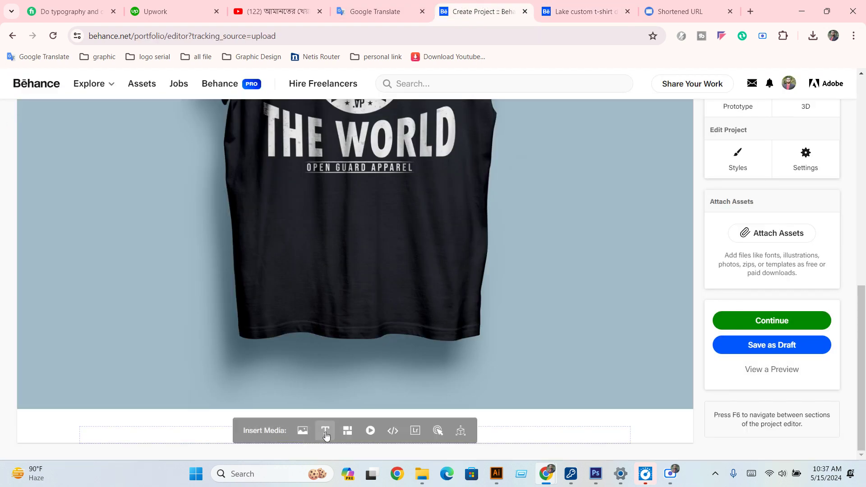
- Paste the Follow Me block into a new text block below the shirt, centred and bold
left_click(326, 430)
key("ctrl+v")
left_click_drag(328, 385, 131, 354)
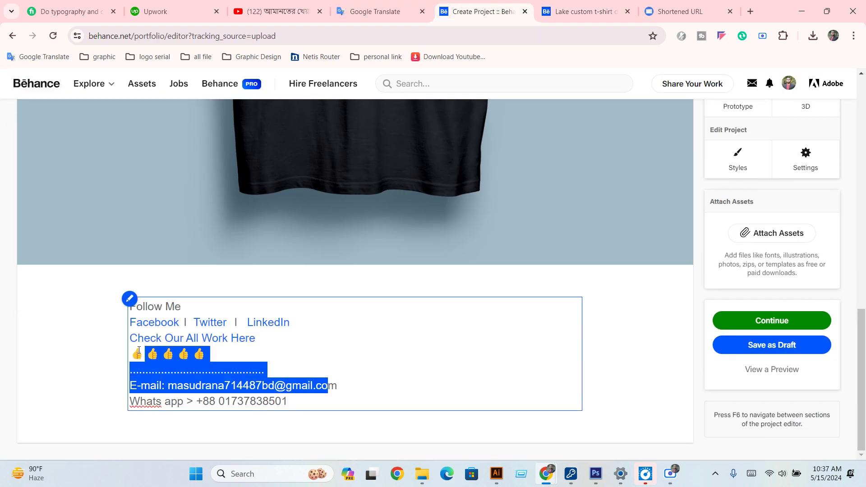
key("ctrl+a")
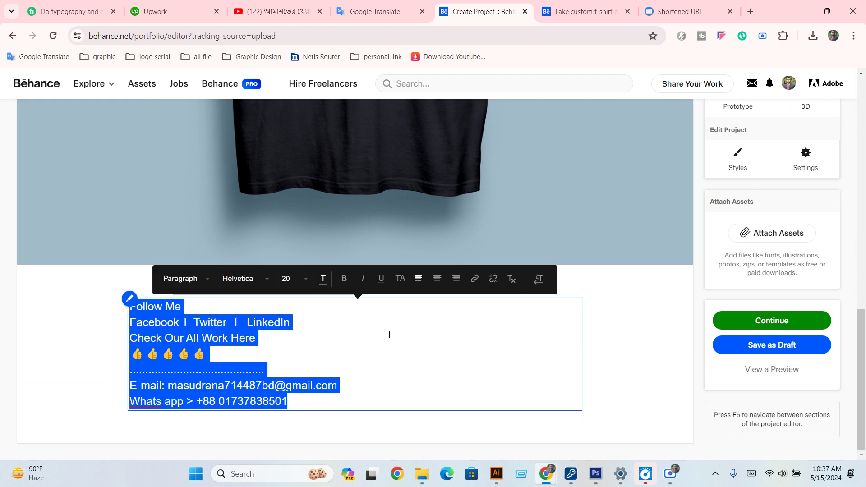
left_click(438, 278)
left_click(345, 279)
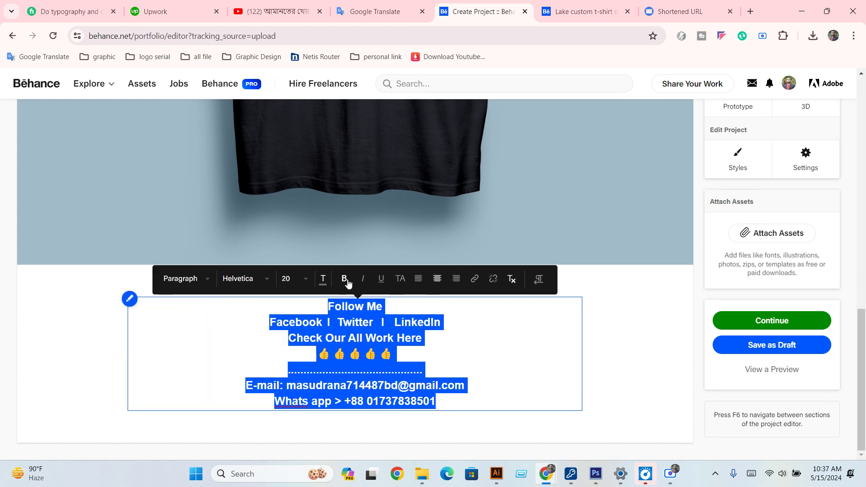
left_click(493, 378)
- Select the title line 'Typography T shirt Design' and scroll back to the project's end
scroll(480, 379, "up", 10)
scroll(476, 378, "up", 5)
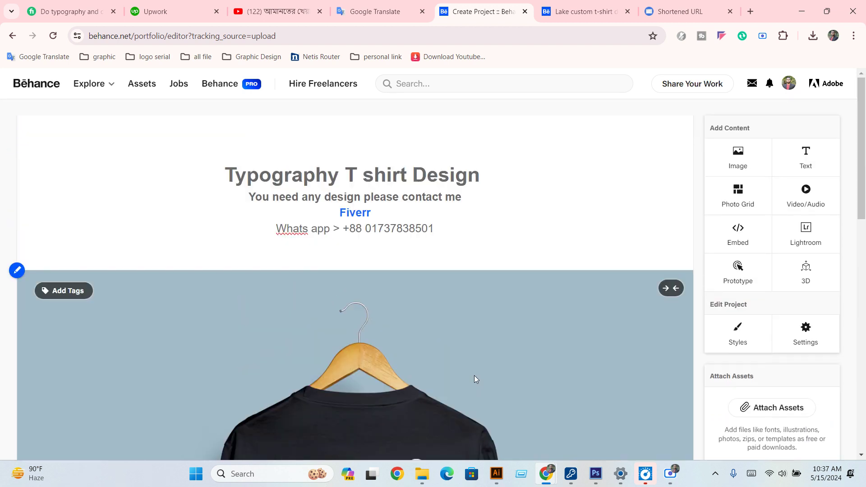
triple_click(351, 180)
key("ctrl+c")
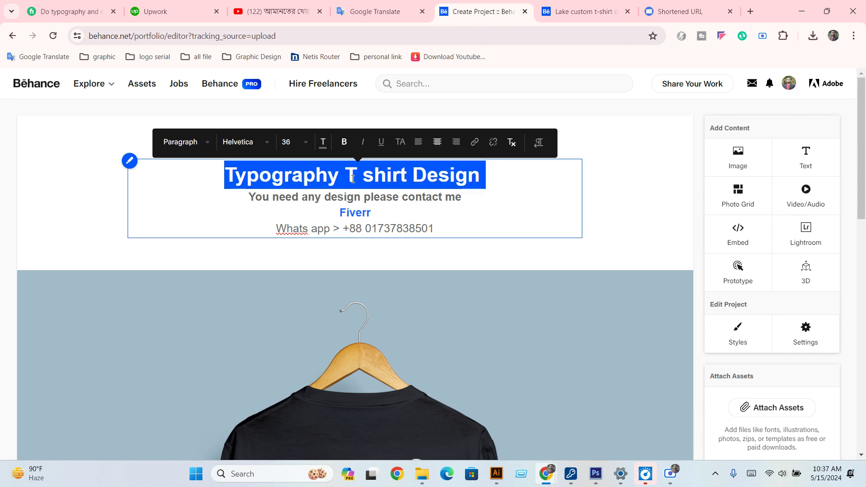
scroll(544, 389, "down", 6)
scroll(772, 388, "down", 7)
scroll(770, 347, "down", 3)
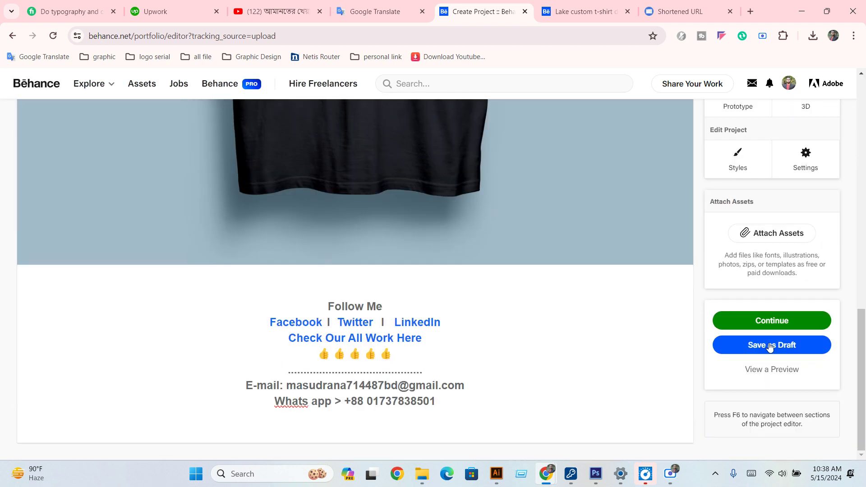
- Title the project 'Typography T shirt Design' in the publish settings
left_click(772, 321)
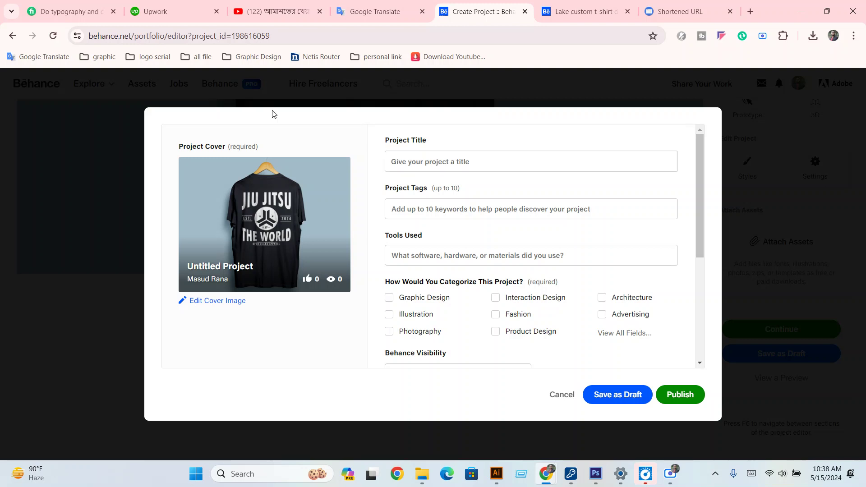
left_click(444, 153)
key("ctrl+v")
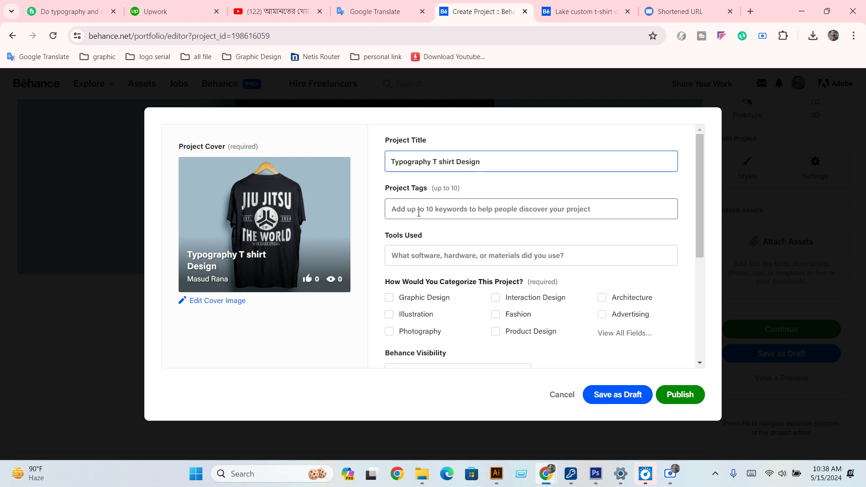
- Add the tags tshirt, tshirt design, t-shirt, clothing, design and graphic designer
left_click(431, 209)
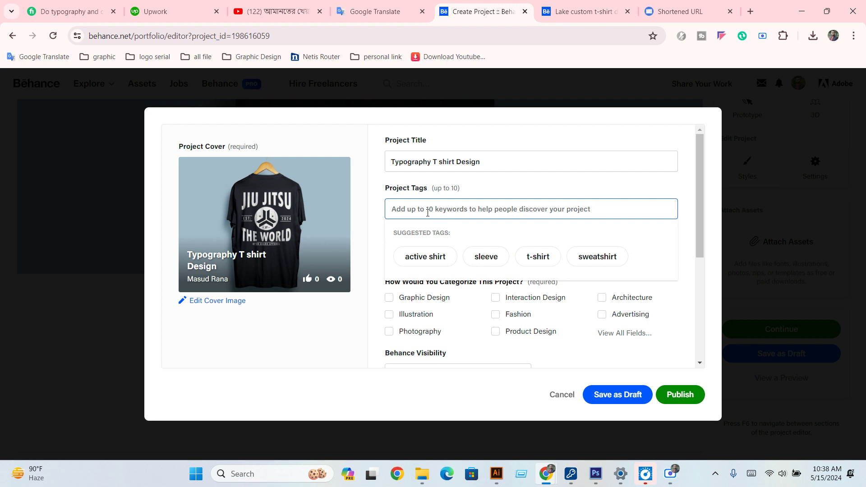
type("tshirt")
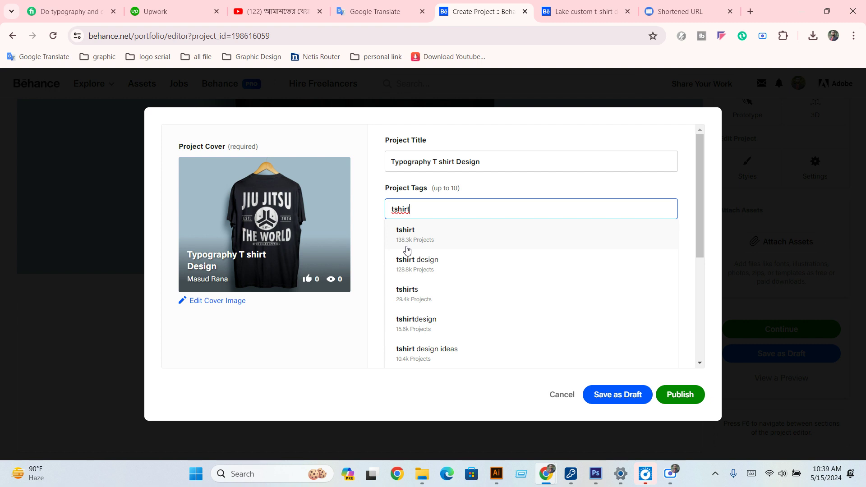
left_click(411, 240)
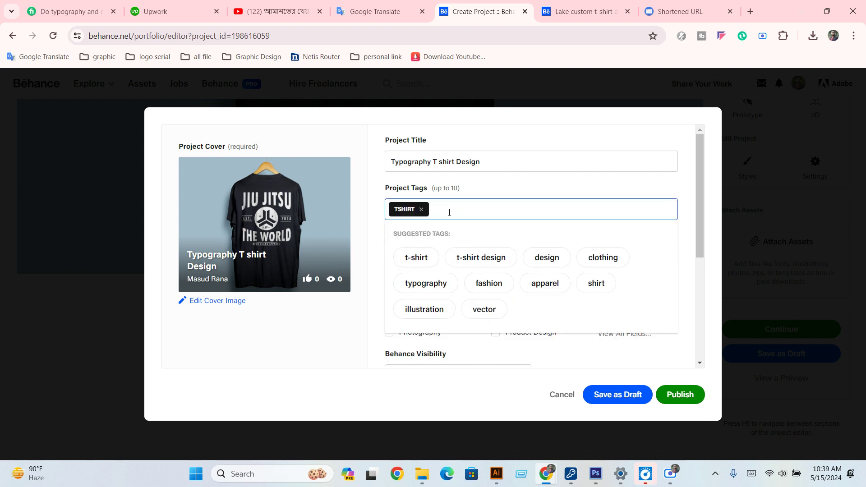
type("tshirt")
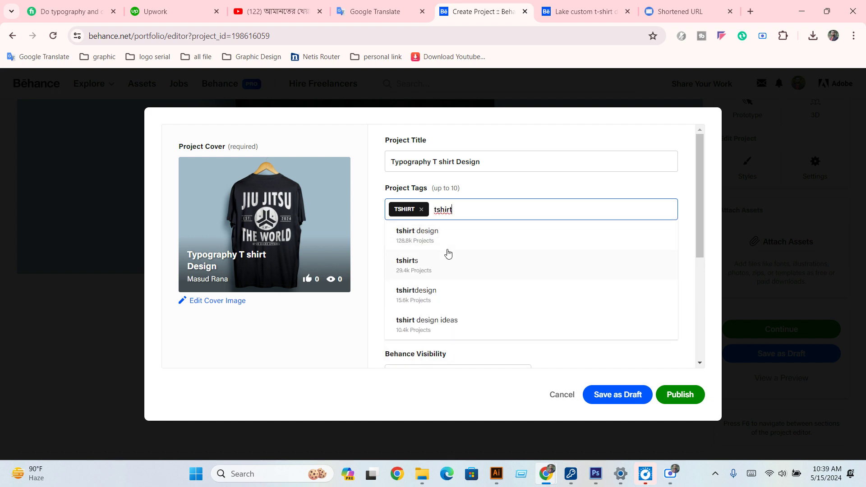
left_click(422, 252)
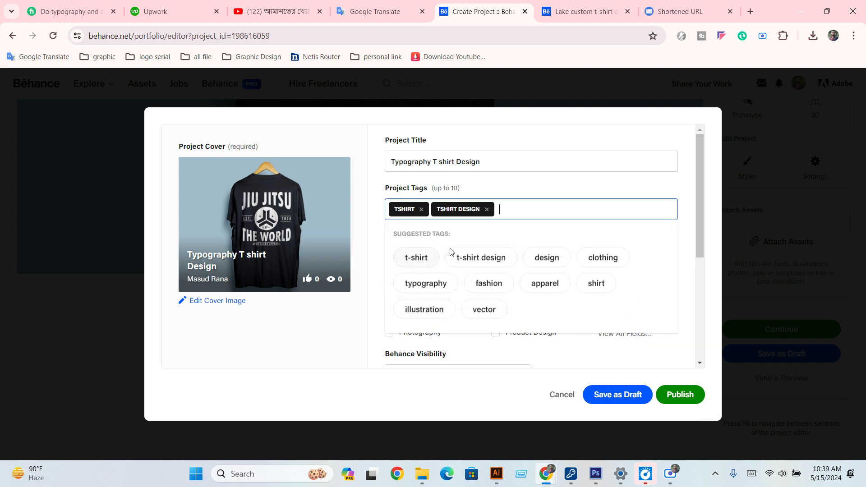
left_click(419, 258)
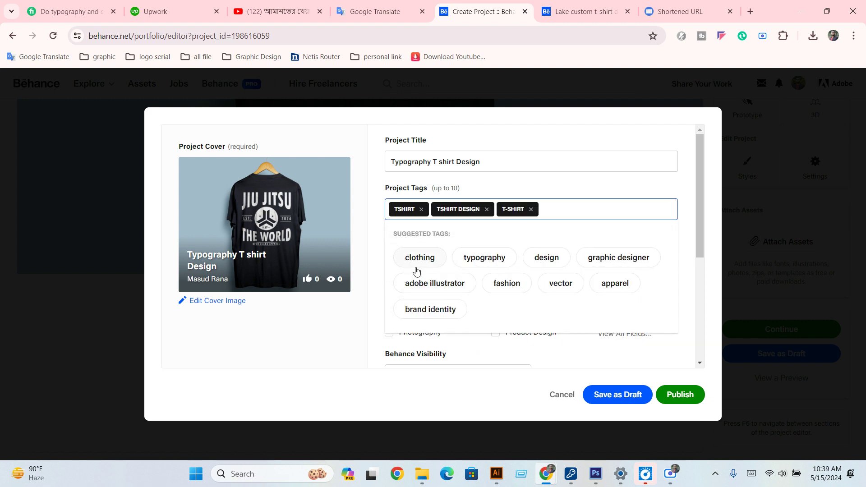
left_click(430, 265)
left_click(481, 261)
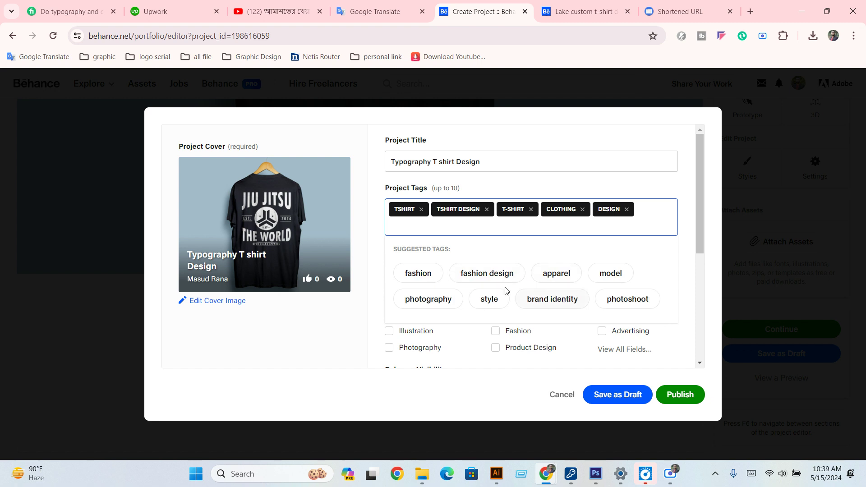
left_click(427, 281)
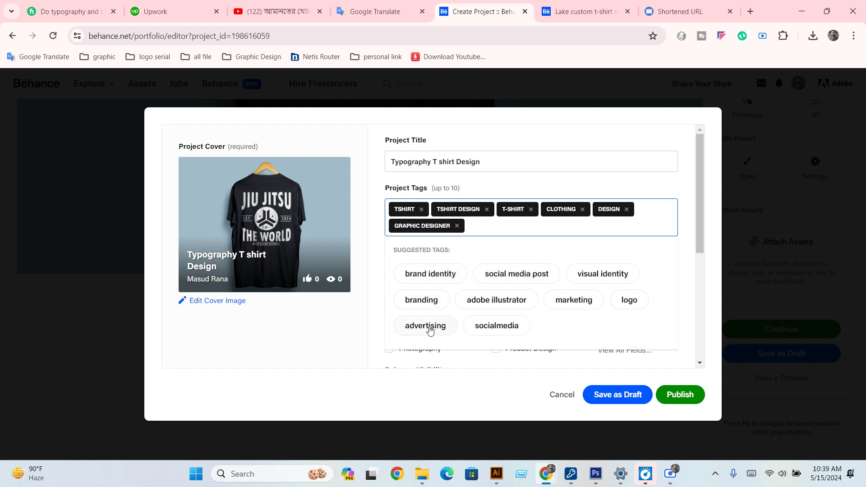
- Add the tags tshirt designer, t-shirt design, typography and adobe illustrator to reach ten
scroll(510, 339, "down", 1)
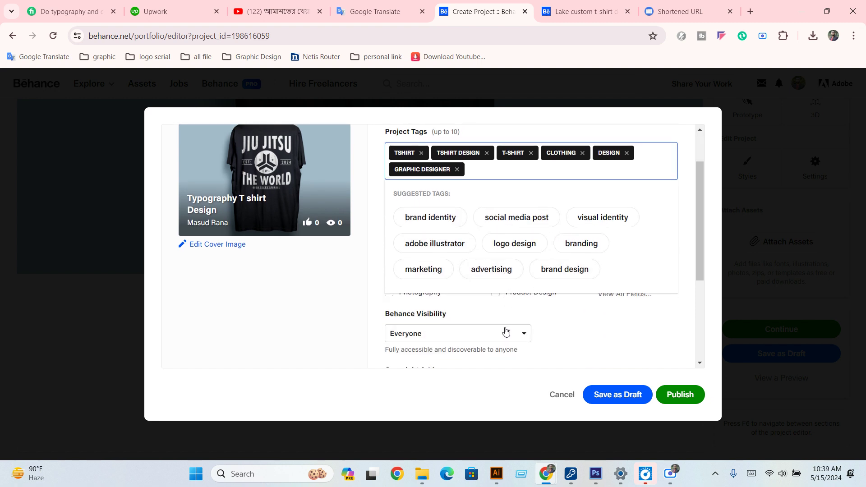
scroll(459, 315, "up", 1)
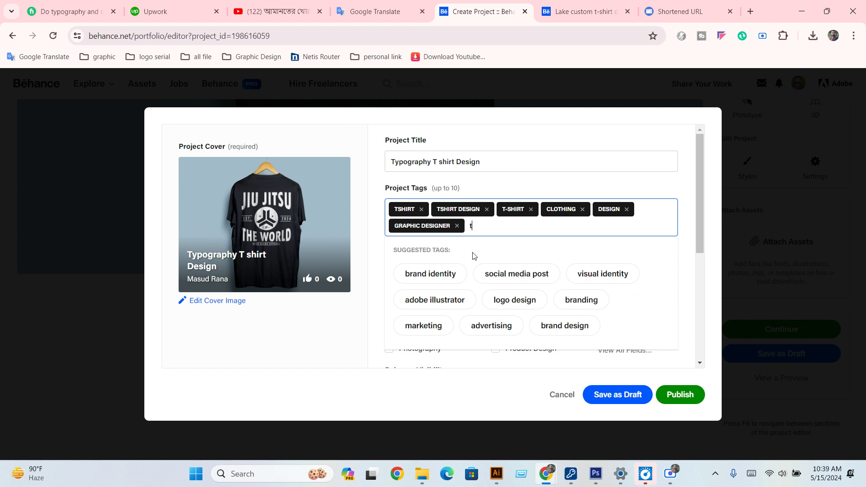
type("shirt designer")
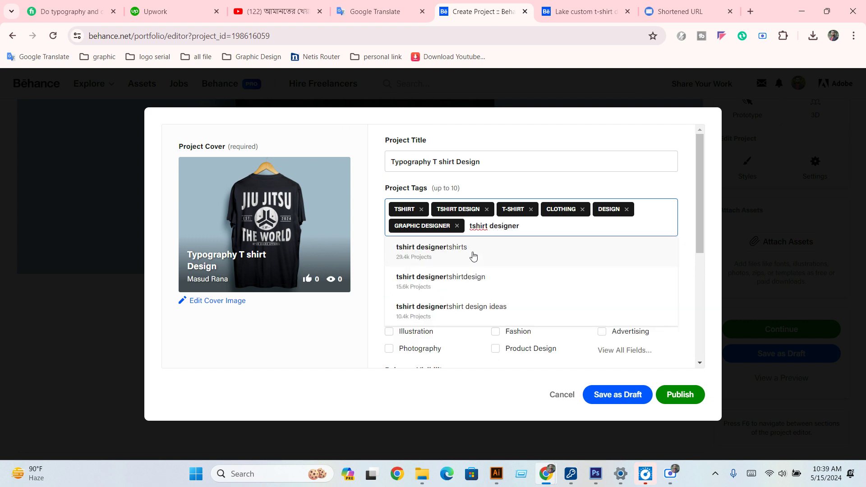
left_click(441, 258)
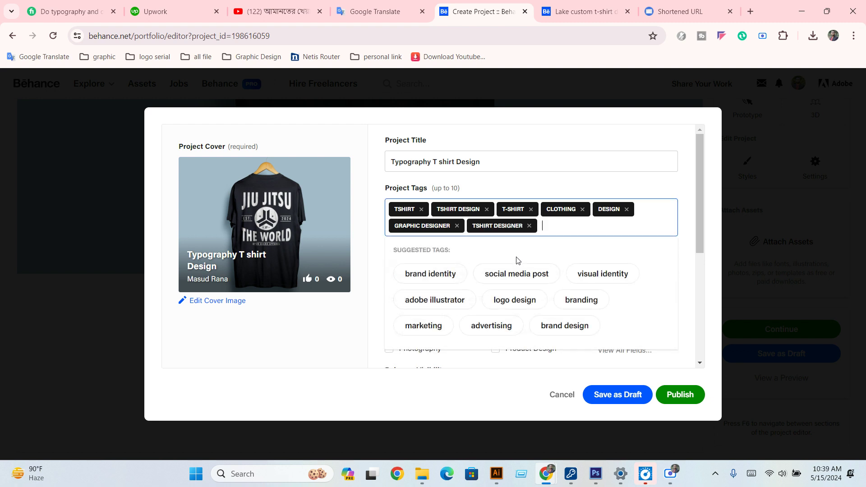
left_click(436, 280)
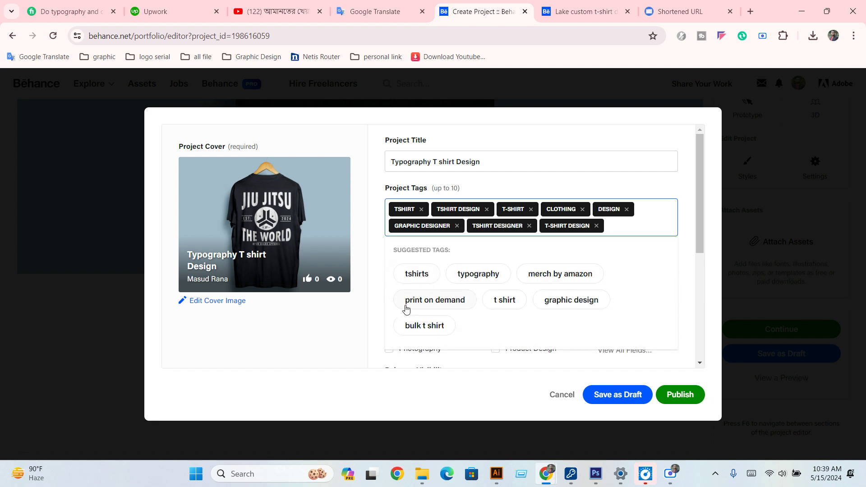
left_click(425, 284)
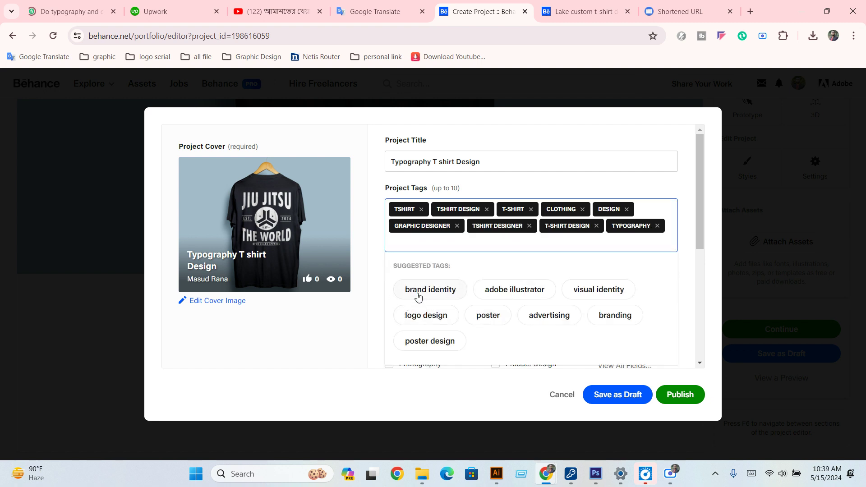
left_click(510, 290)
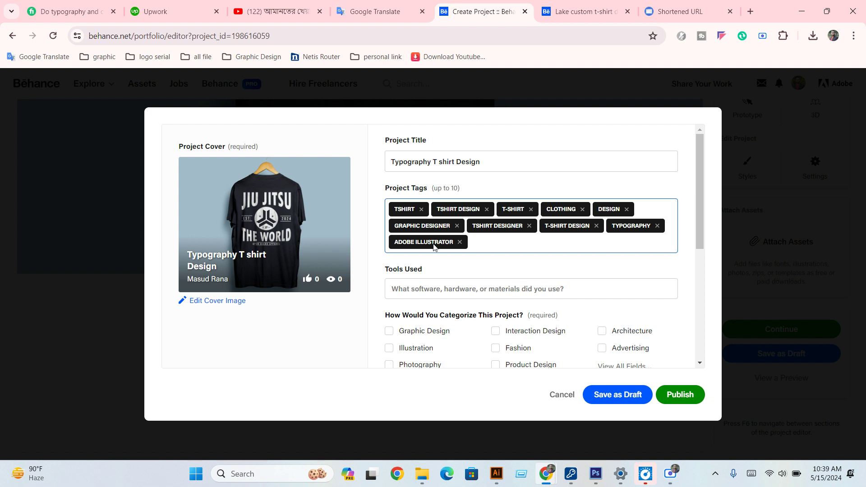
- Search the Tools Used field for Adobe tool suggestions
left_click(427, 289)
type("adobe")
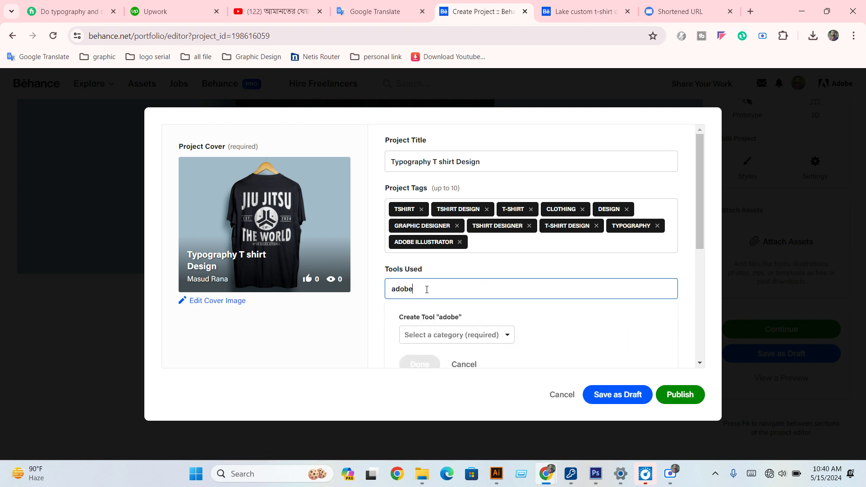
left_click(671, 474)
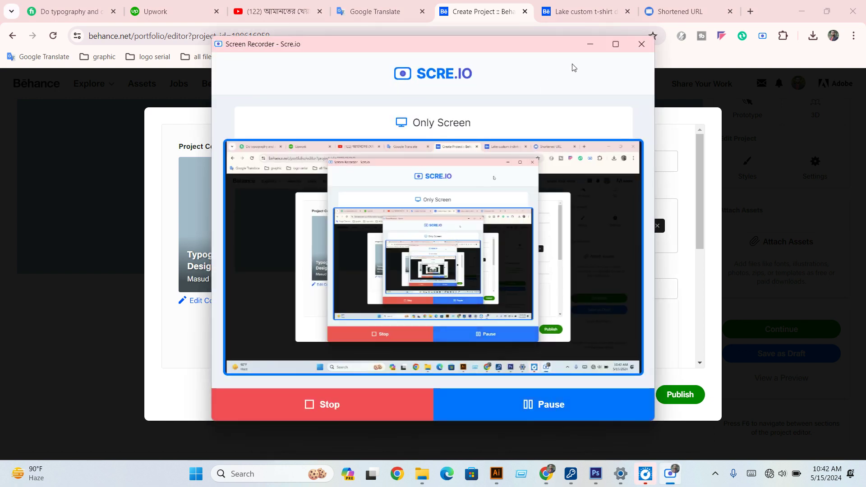
left_click(590, 44)
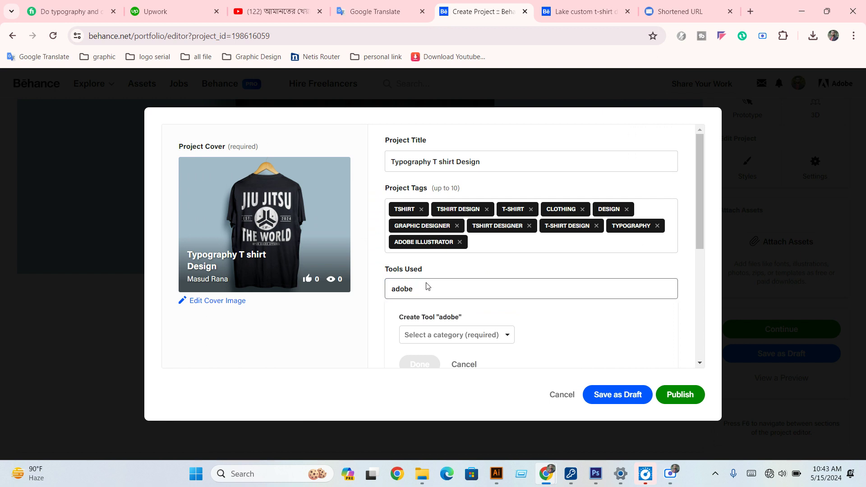
key("BackSpace")
key("BackSpace")
key("BackSpace")
key("BackSpace")
key("BackSpace")
type("ad")
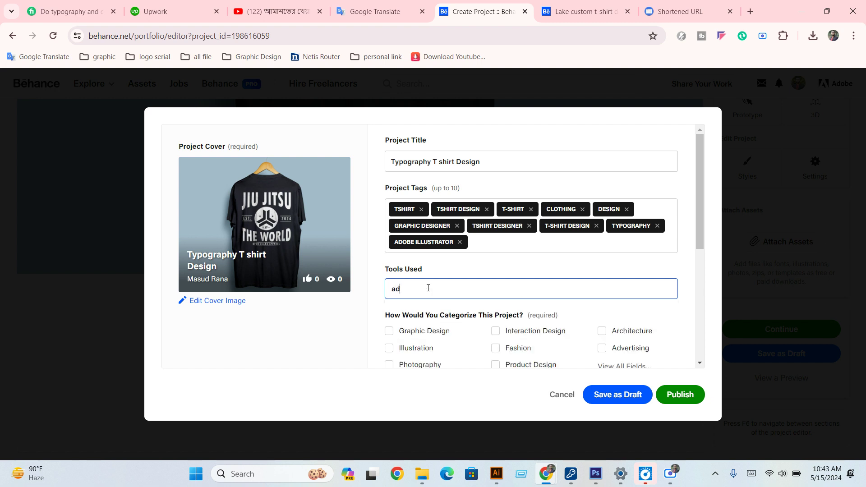
type("obe i")
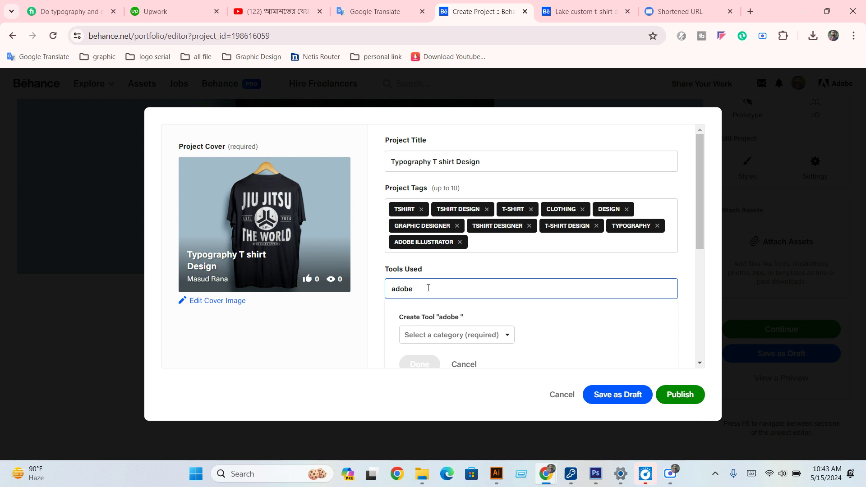
type("ll")
key("BackSpace")
key("BackSpace")
key("BackSpace")
key("BackSpace")
key("BackSpace")
key("BackSpace")
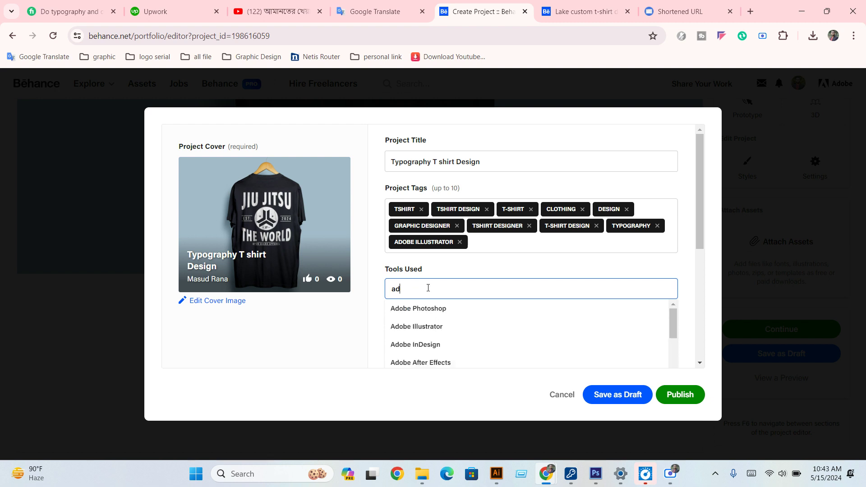
- Add Adobe Illustrator and Adobe Photoshop as tools used, dropping the duplicate Photoshop entry
left_click(417, 326)
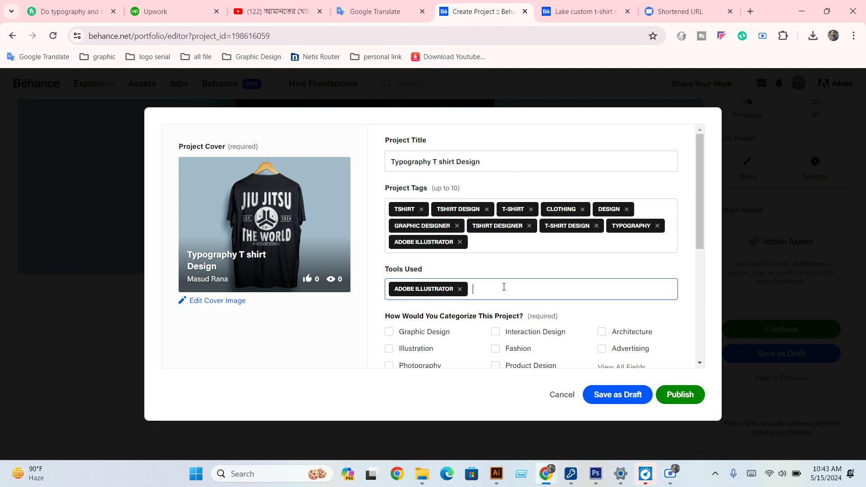
type("adobe")
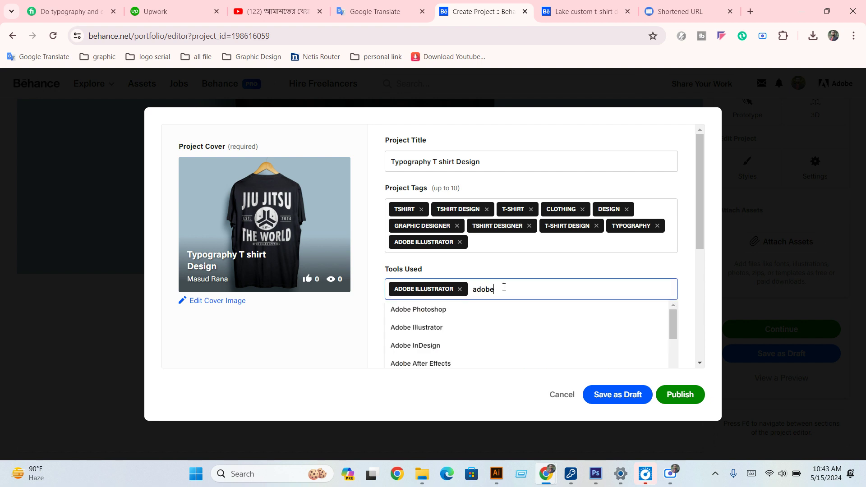
left_click(446, 310)
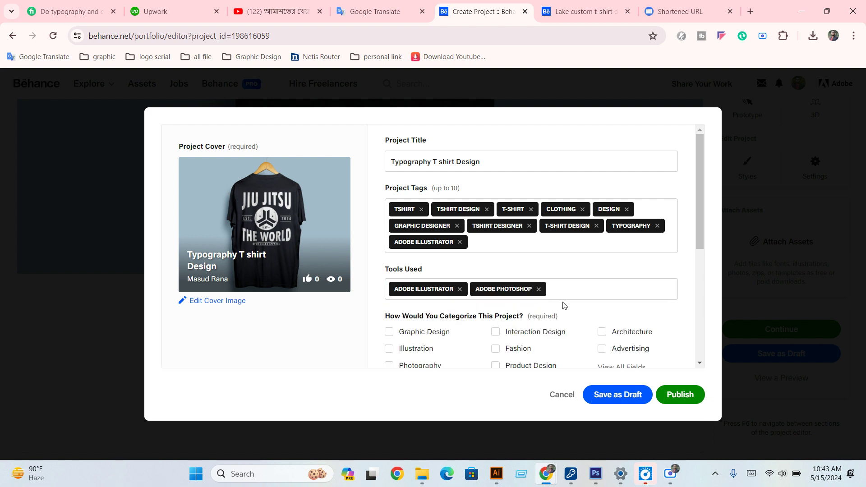
left_click(668, 288)
left_click(408, 310)
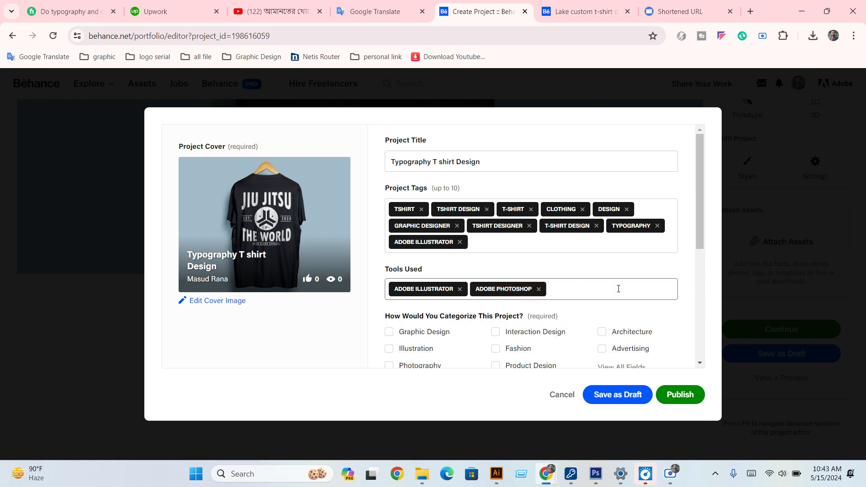
scroll(618, 290, "down", 1)
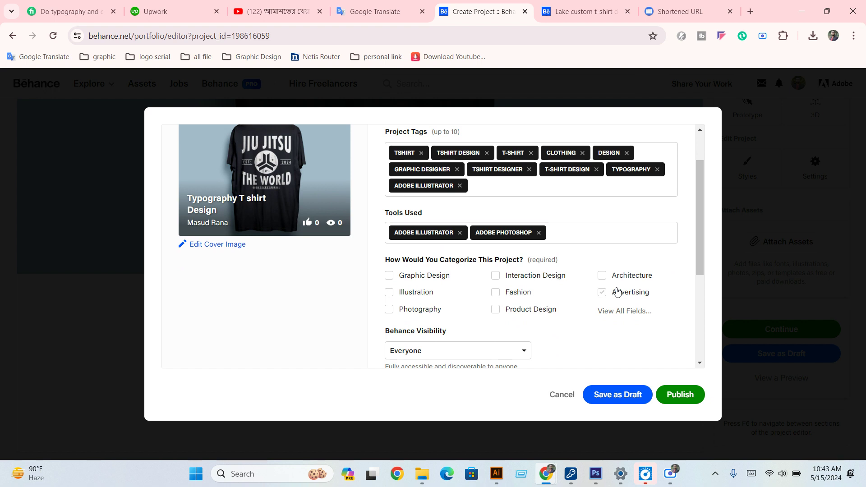
- Tick the Graphic Design and Illustration categories and publish the project
left_click(415, 278)
left_click(420, 294)
scroll(406, 307, "down", 1)
scroll(551, 366, "down", 2)
scroll(632, 384, "down", 1)
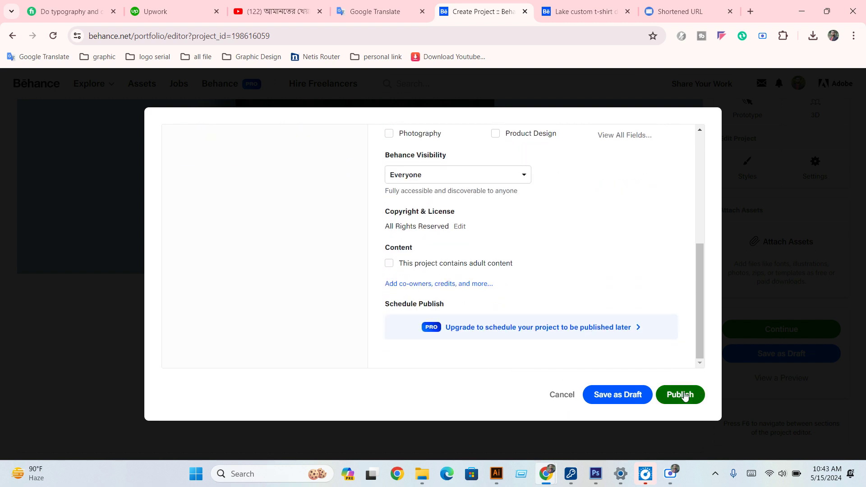
left_click(685, 396)
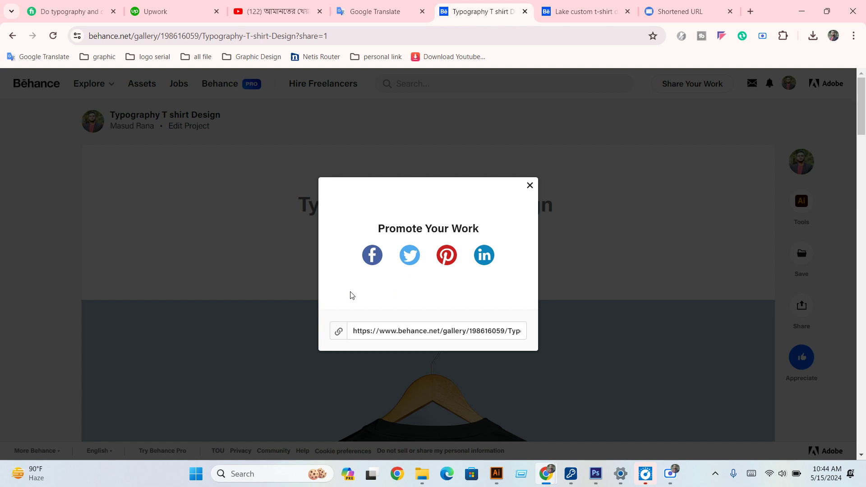
- Post the project link publicly on Facebook and open the Behance project from the post
left_click(373, 255)
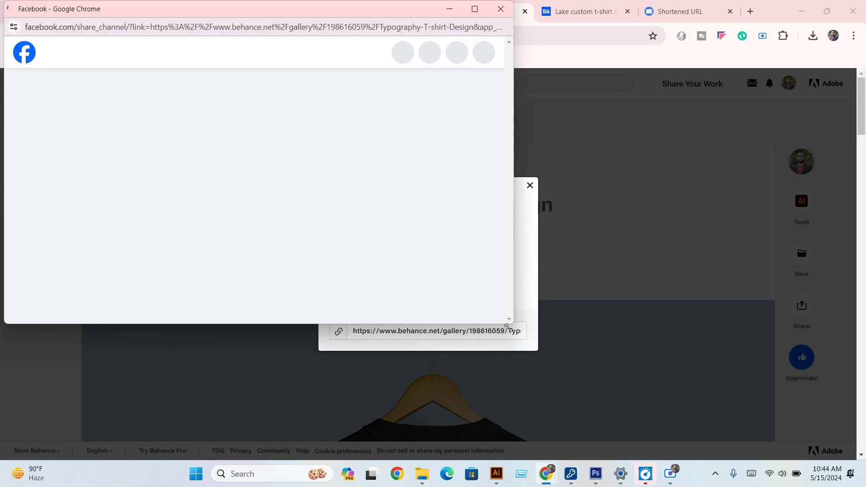
double_click(510, 324)
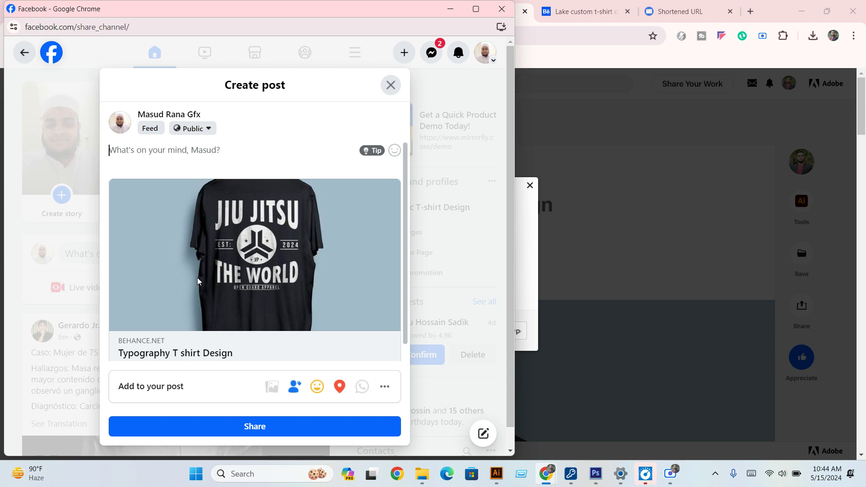
left_click(246, 429)
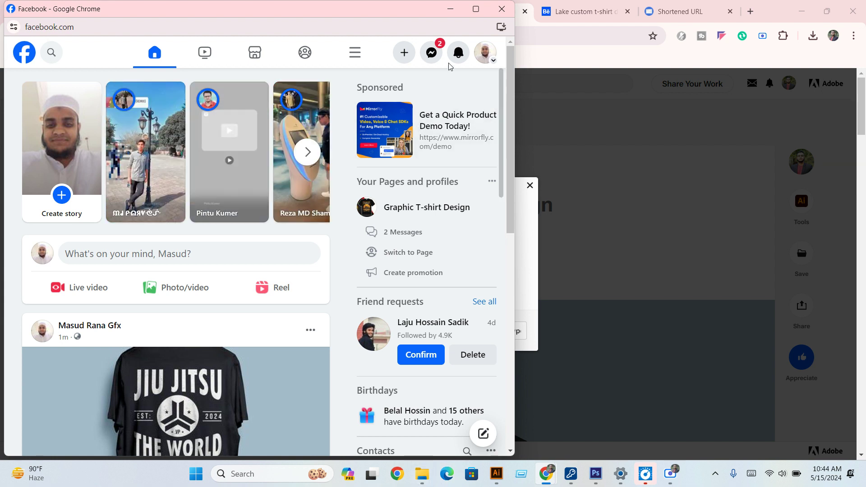
left_click(475, 9)
scroll(411, 387, "down", 3)
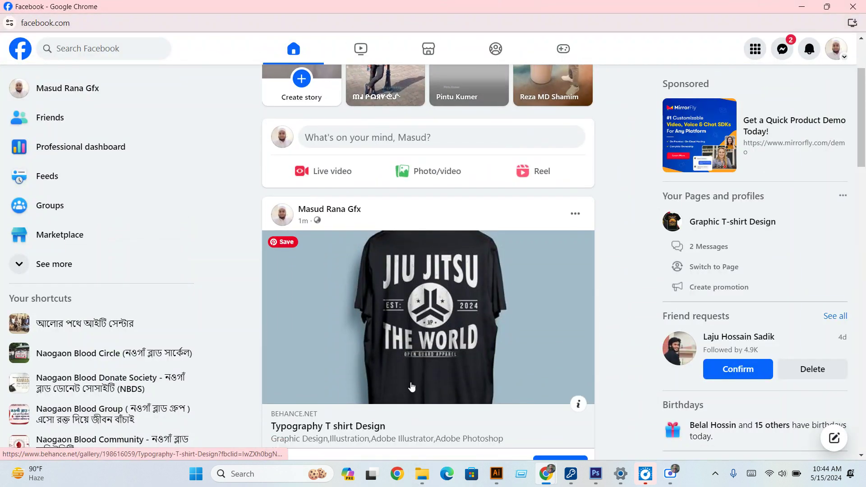
scroll(411, 387, "down", 1)
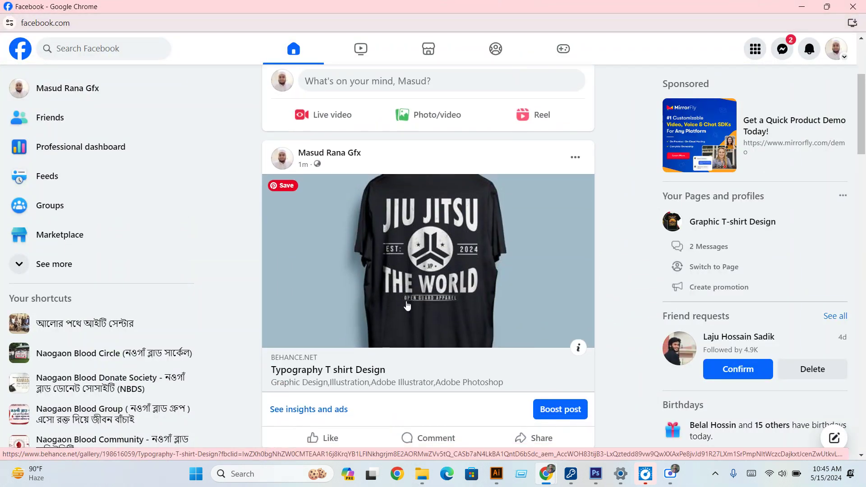
left_click(413, 261)
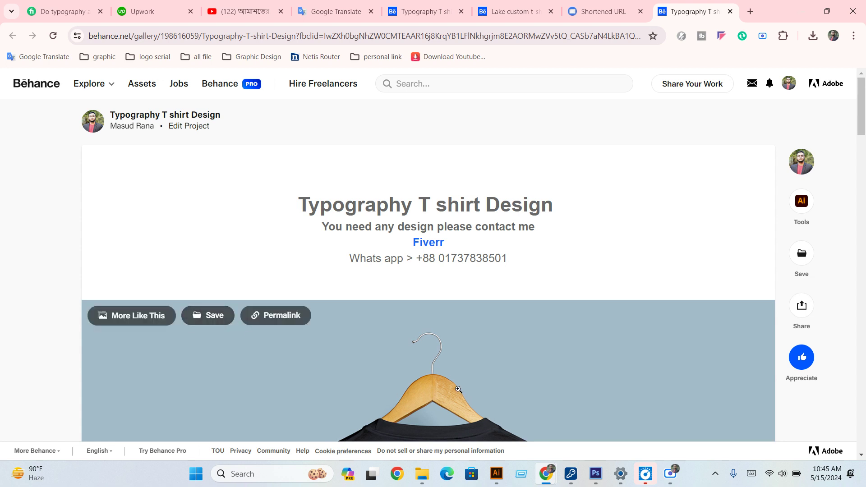
- Check the Fiverr link in the description, then go to the profile page
left_click(431, 244)
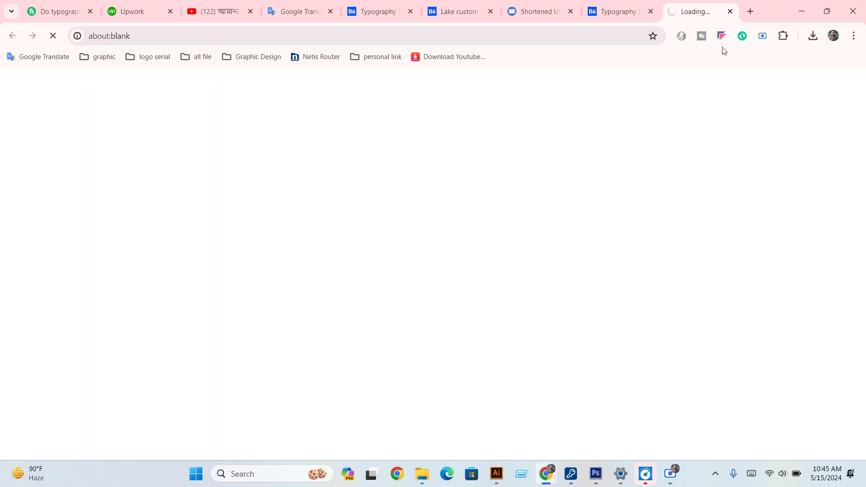
left_click(730, 13)
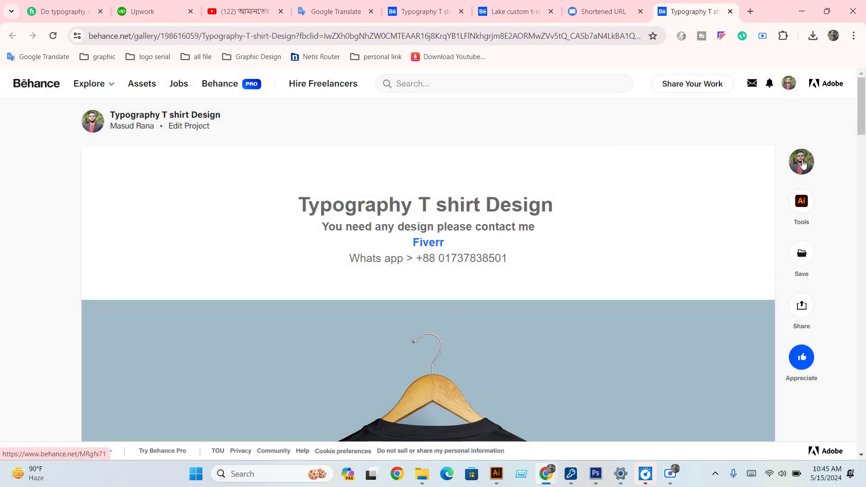
left_click(802, 162)
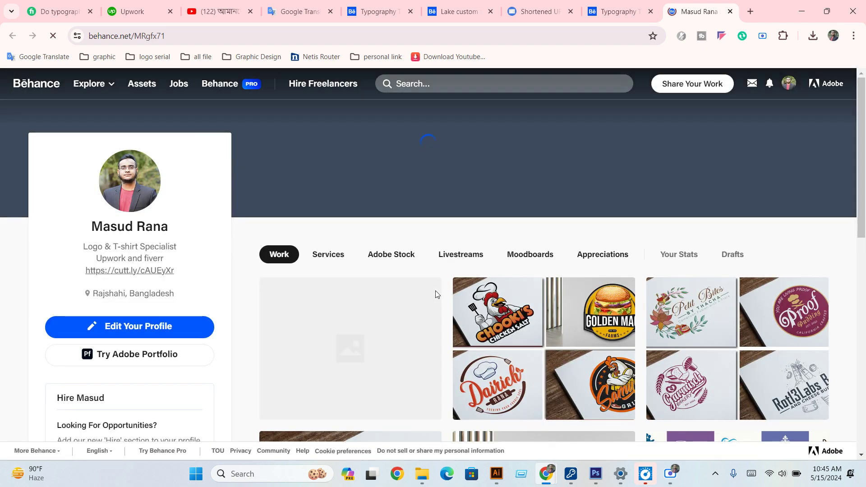
- Move the Typography T shirt Design card into the Work grid's second row
scroll(443, 289, "down", 3)
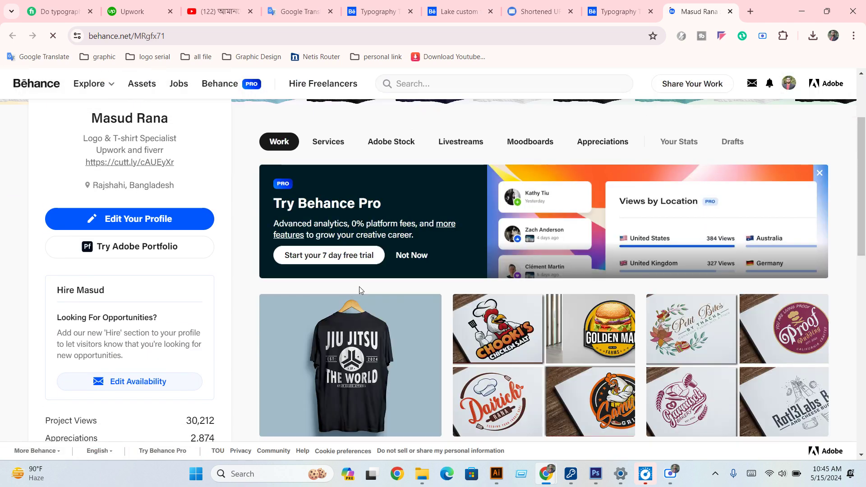
scroll(359, 274, "down", 3)
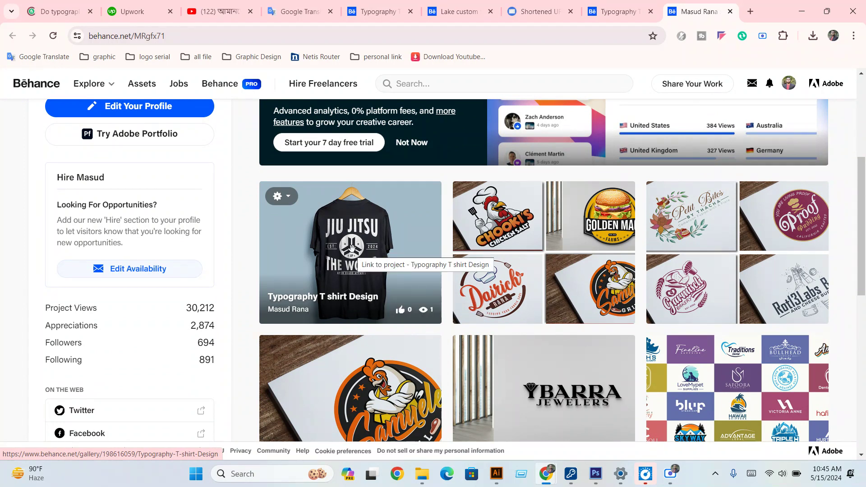
scroll(352, 247, "down", 1)
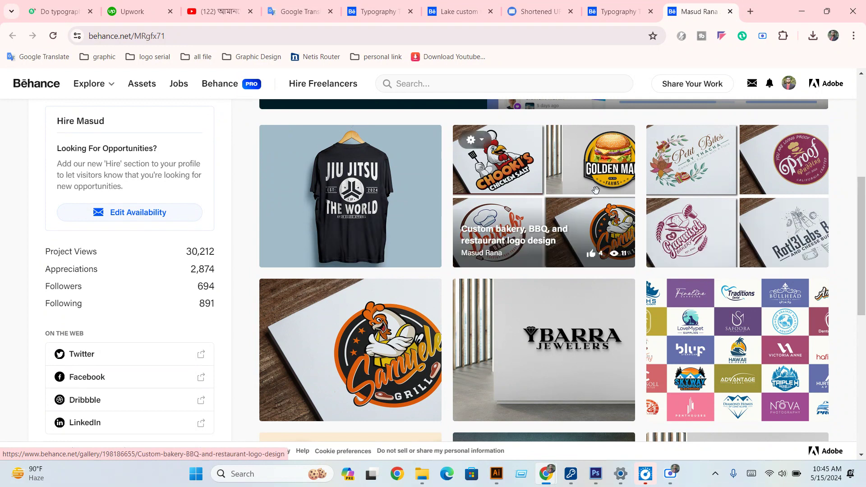
scroll(545, 180, "up", 1)
left_click_drag(565, 229, 361, 233)
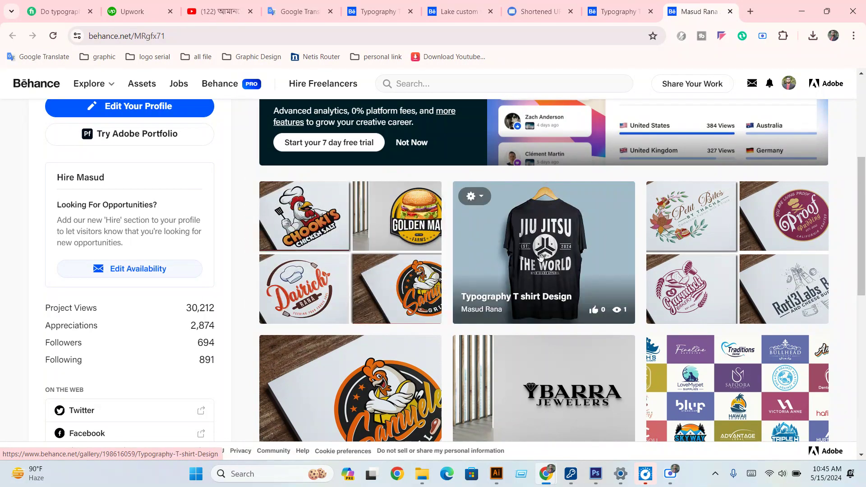
scroll(540, 256, "down", 1)
mouse_move(540, 257)
left_mouse_down()
mouse_move(542, 365)
mouse_move(367, 364)
left_mouse_up()
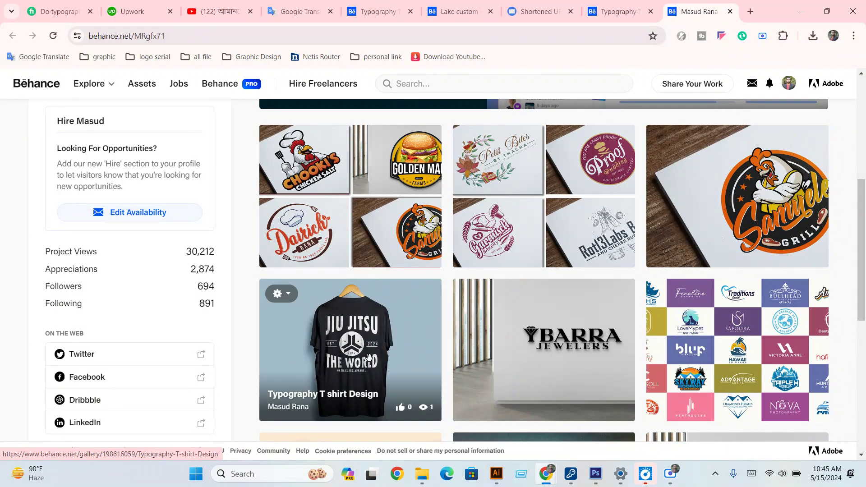
scroll(399, 278, "up", 5)
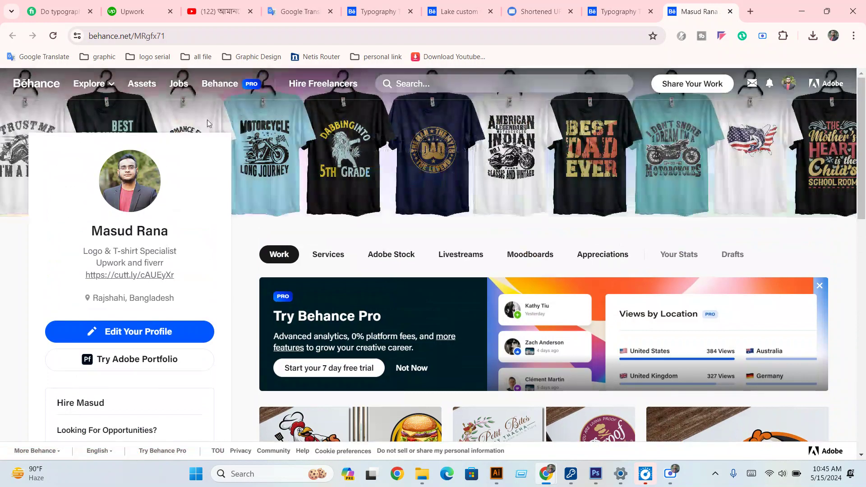
- Post image 1 of the JIU JITSU T-shirt as a #GRAPHICDESIGN work-in-progress, zoomed to fill
left_click(34, 86)
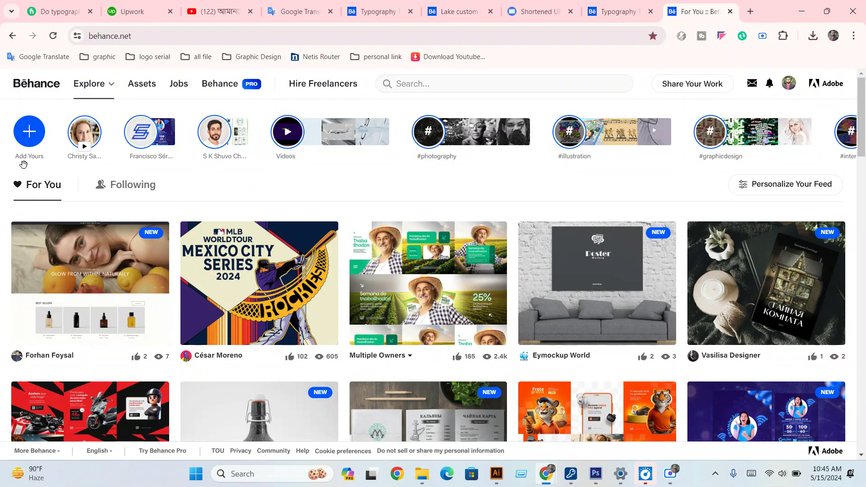
left_click(28, 132)
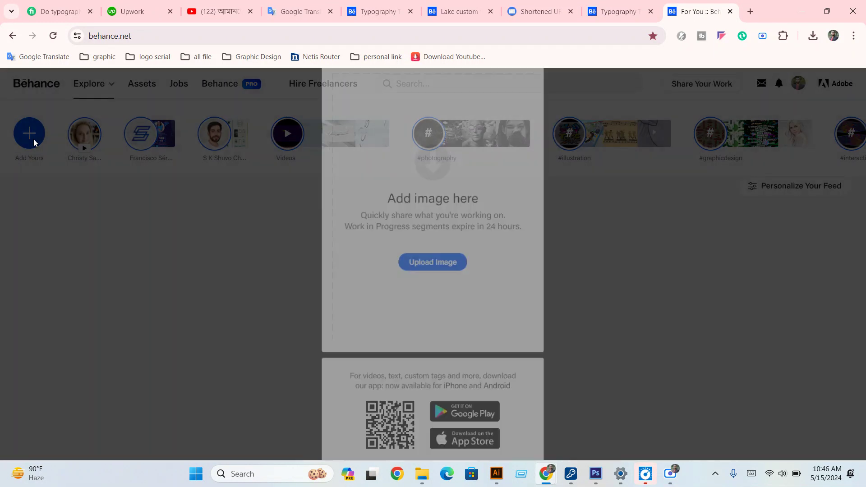
left_click(449, 266)
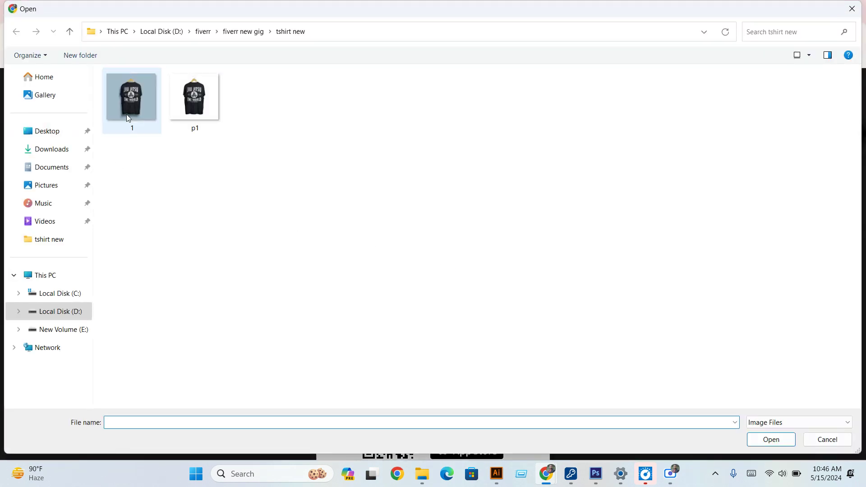
double_click(129, 112)
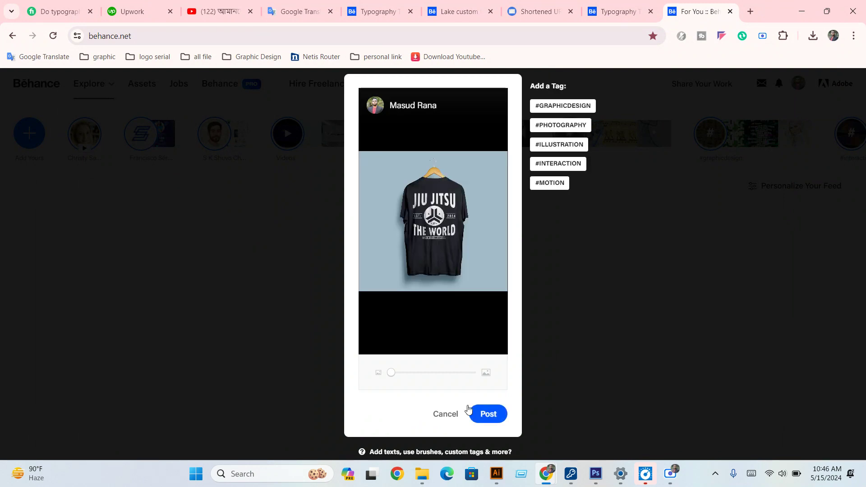
left_click_drag(391, 373, 406, 377)
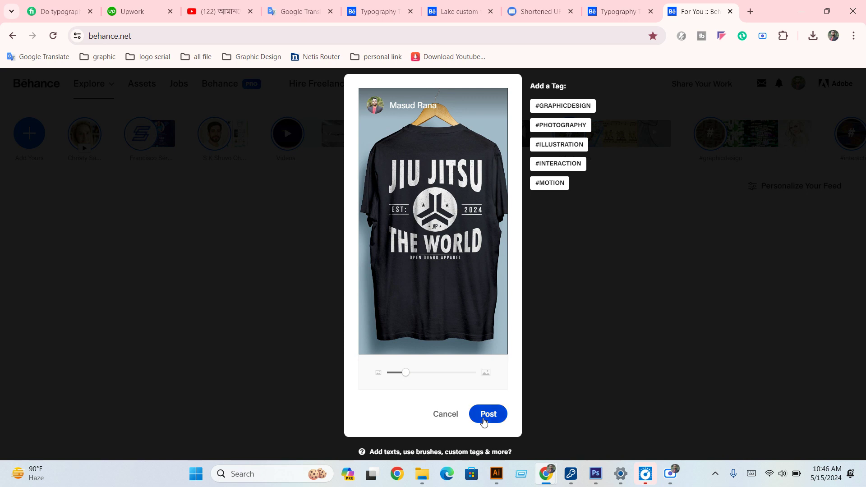
left_click(566, 109)
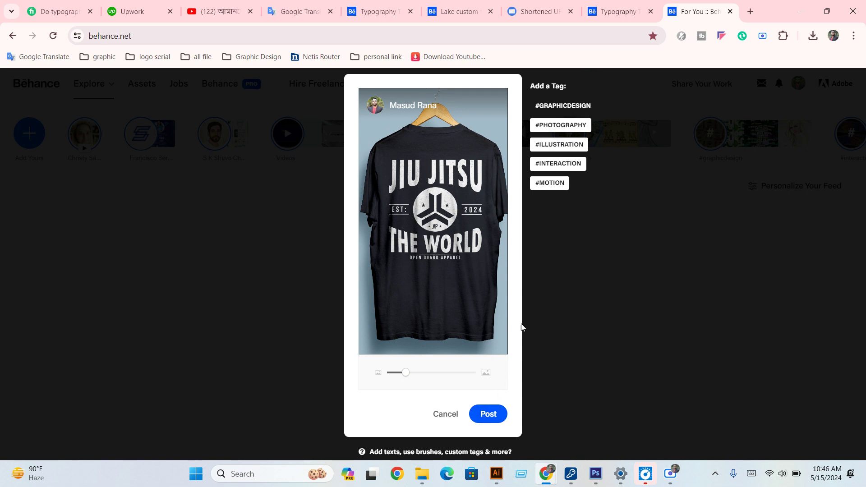
left_click(482, 407)
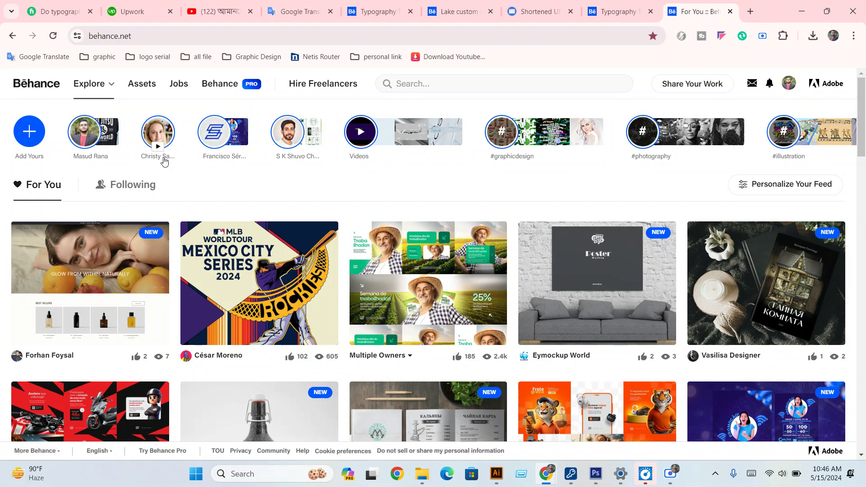
mouse_move(95, 288)
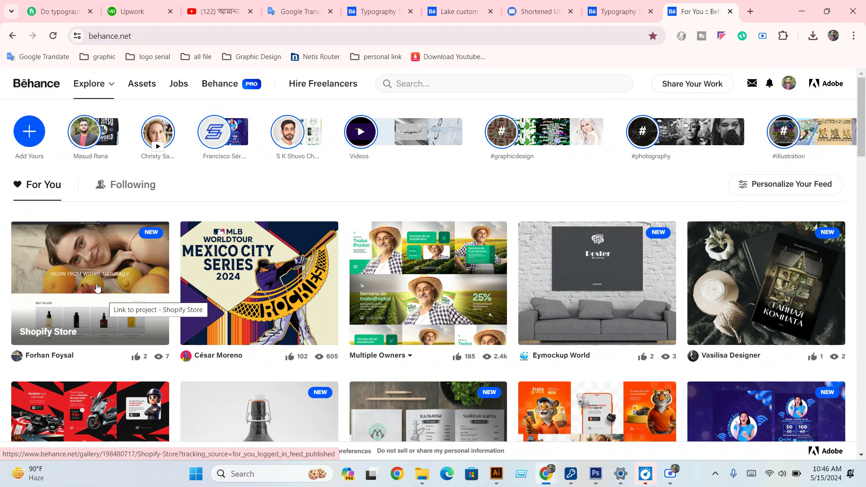
- Refresh the For You feed via Explore and scroll through the new project cards
scroll(97, 289, "down", 3)
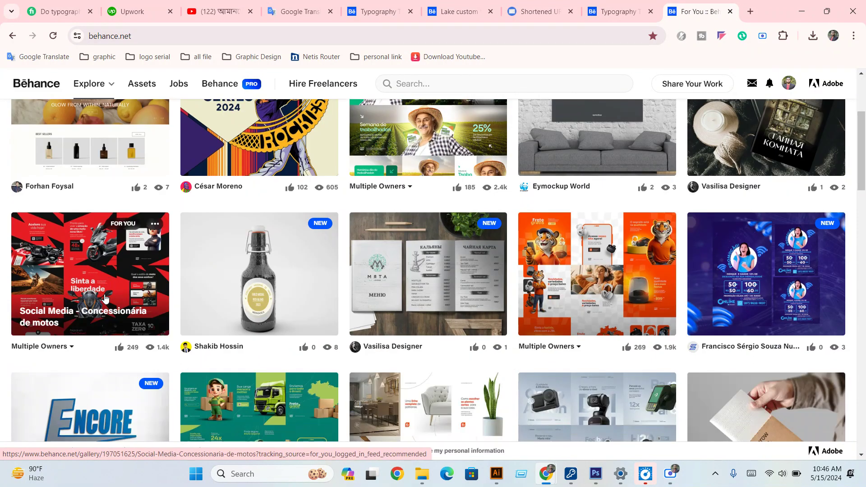
scroll(253, 266, "up", 3)
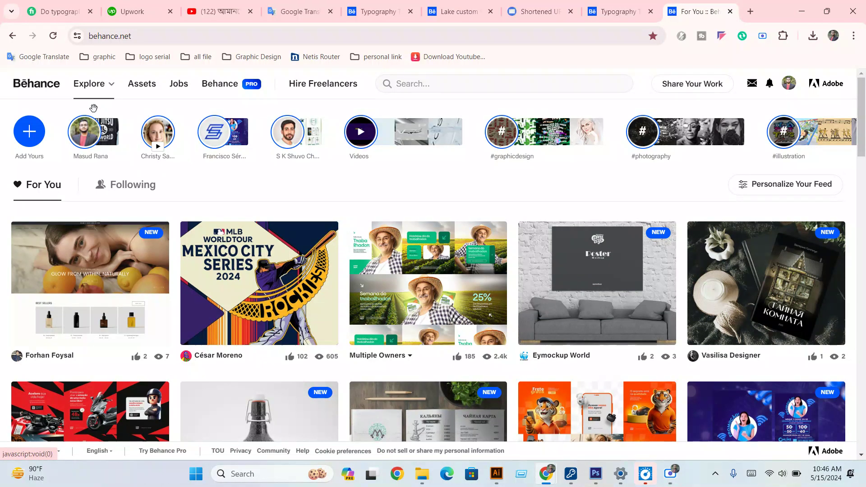
left_click(57, 90)
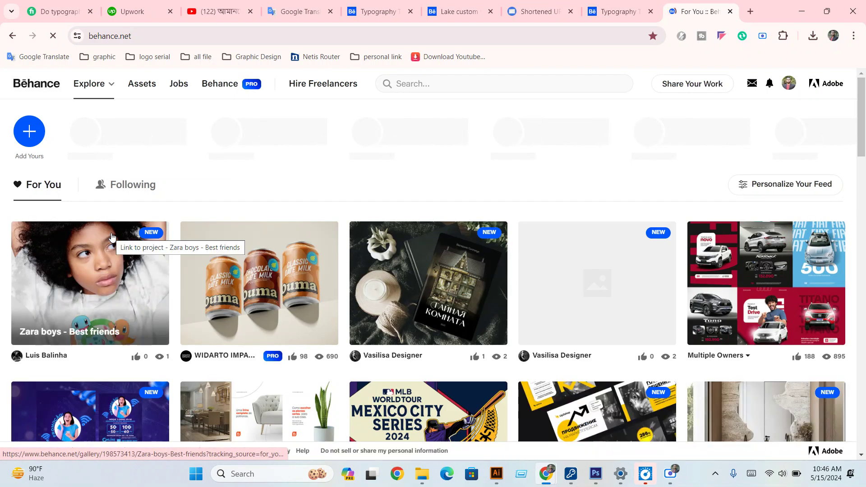
scroll(135, 244, "down", 3)
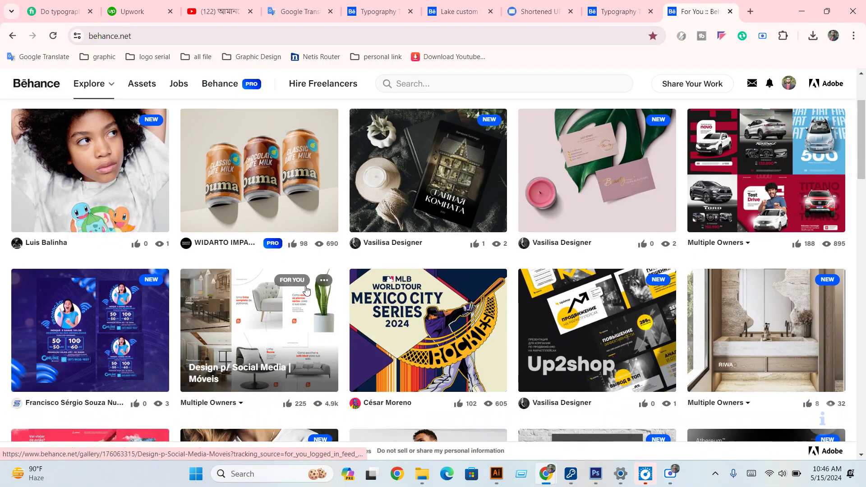
scroll(193, 254, "down", 2)
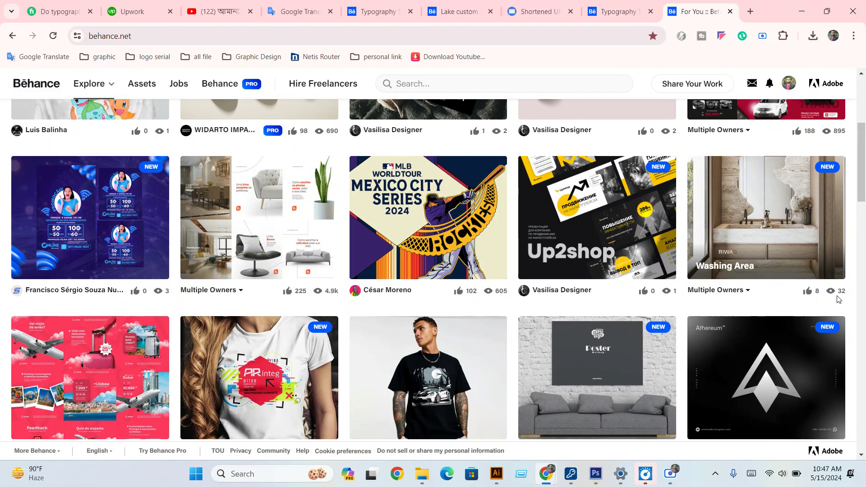
- Open the Washing Area project and appreciate it
left_click(786, 225)
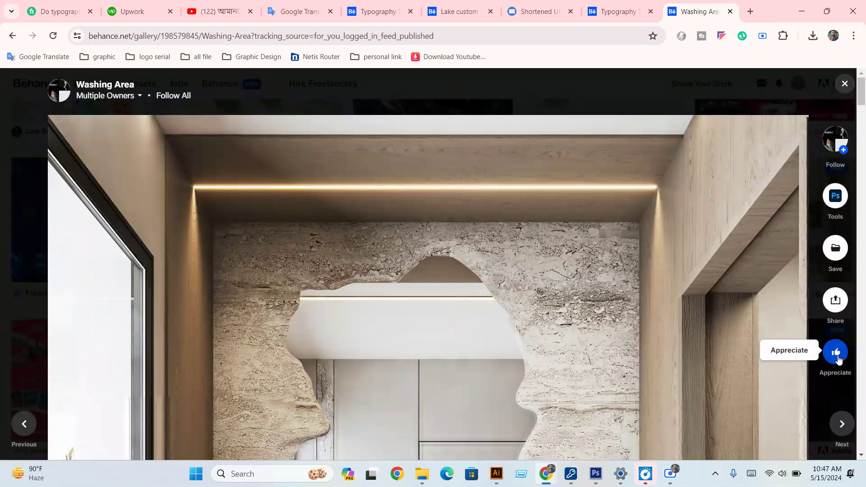
left_click(838, 359)
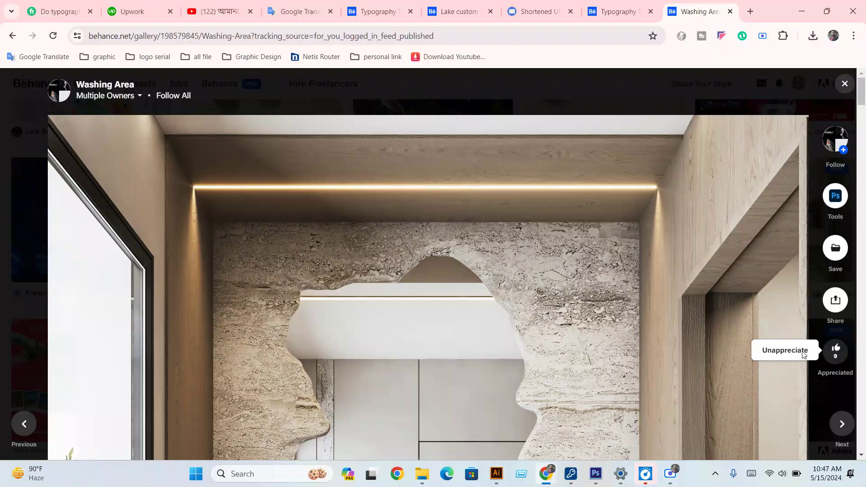
scroll(519, 366, "down", 5)
scroll(444, 383, "down", 5)
scroll(444, 381, "down", 5)
scroll(444, 379, "down", 5)
scroll(444, 379, "down", 5)
scroll(431, 366, "down", 3)
scroll(862, 296, "down", 3)
left_click_drag(862, 296, 862, 406)
scroll(467, 388, "up", 1)
scroll(467, 388, "up", 2)
scroll(467, 388, "up", 3)
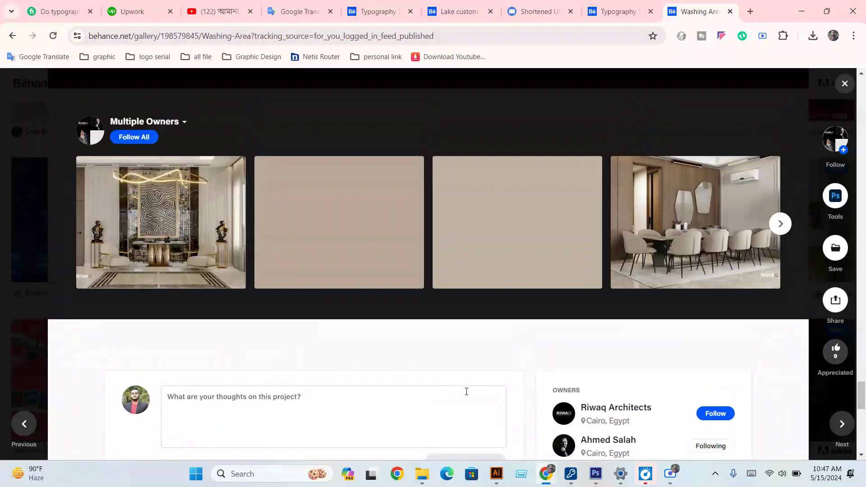
- Comment 'nice' on the project and close it to return to the feed
left_click(415, 410)
type("nice")
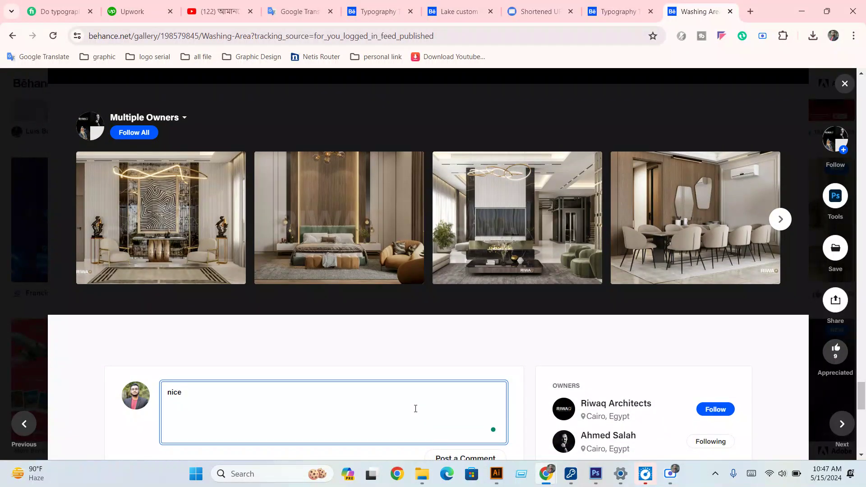
scroll(463, 423, "down", 3)
left_click(465, 348)
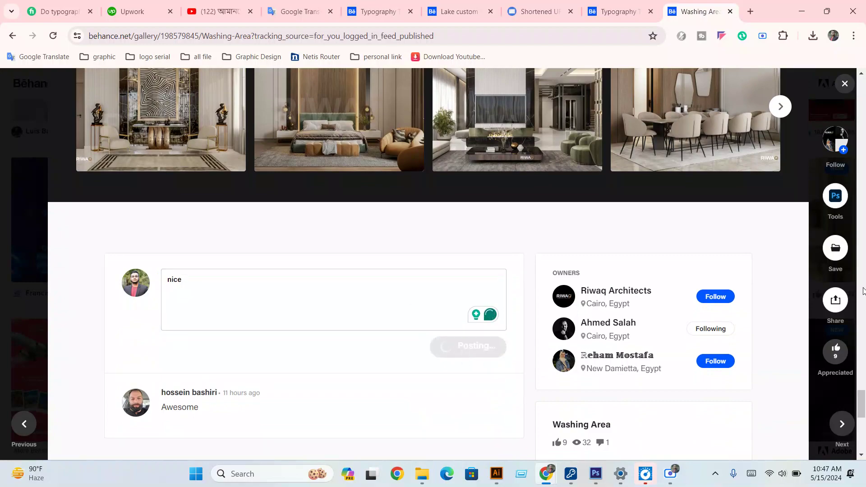
left_click_drag(862, 404, 865, 40)
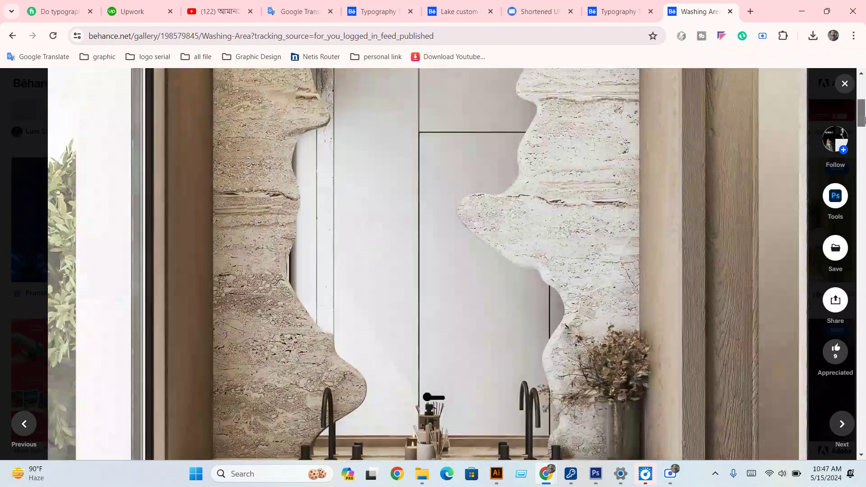
left_click(846, 91)
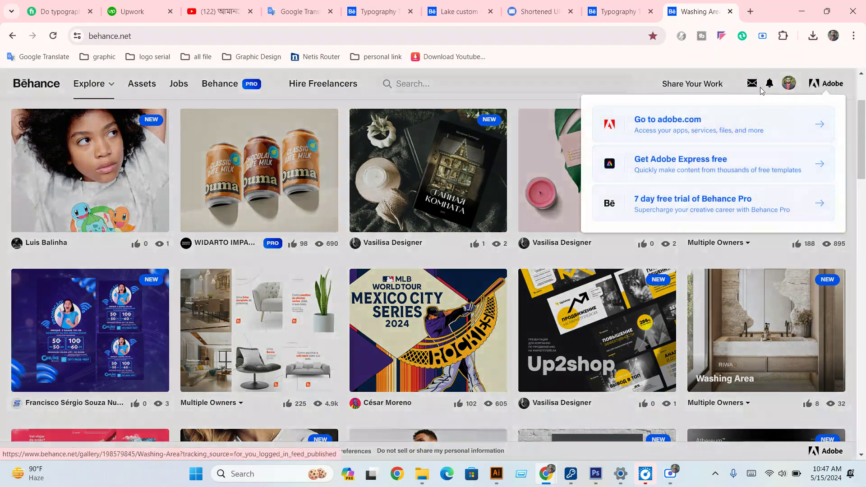
- From the notifications list, open the commenter's profile in a new tab
left_click(769, 84)
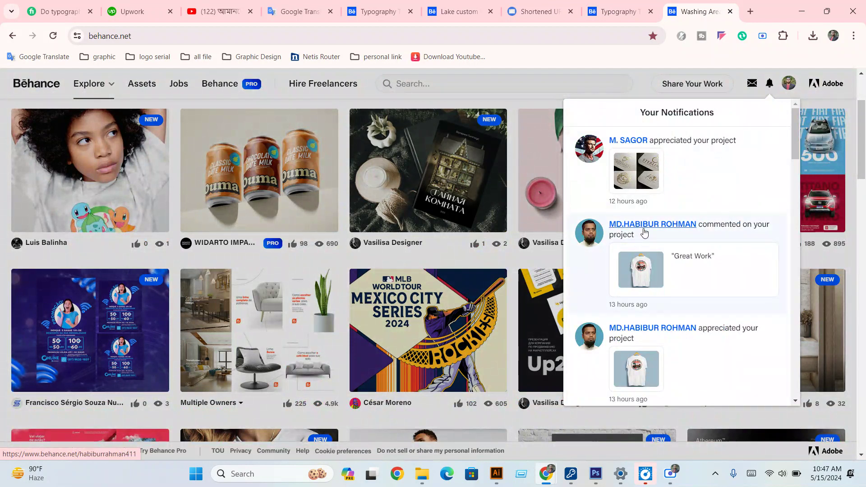
middle_click(643, 230)
scroll(641, 226, "down", 2)
scroll(640, 221, "down", 2)
scroll(637, 212, "down", 1)
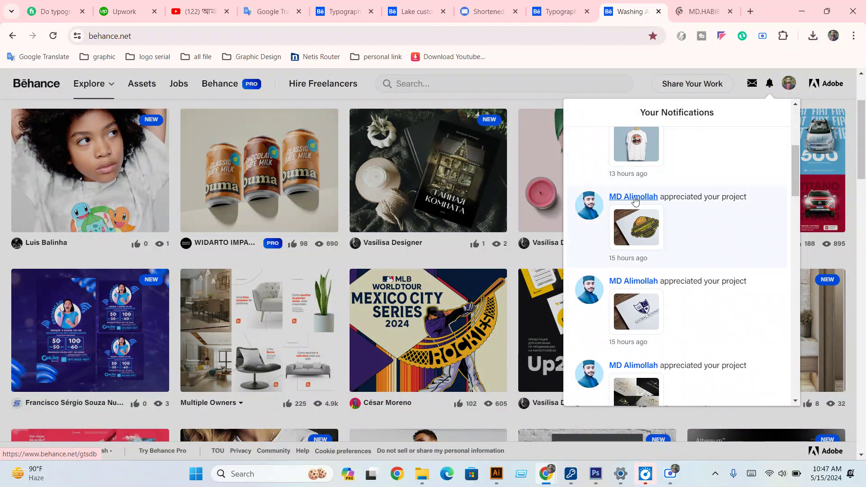
- Open two more appreciators' profiles in new tabs, then switch to the commenter's tab
middle_click(638, 212)
scroll(632, 240, "down", 3)
scroll(625, 272, "down", 1)
scroll(607, 278, "down", 2)
scroll(607, 278, "down", 2)
scroll(609, 277, "down", 1)
scroll(614, 277, "down", 1)
scroll(620, 278, "down", 2)
scroll(627, 278, "down", 2)
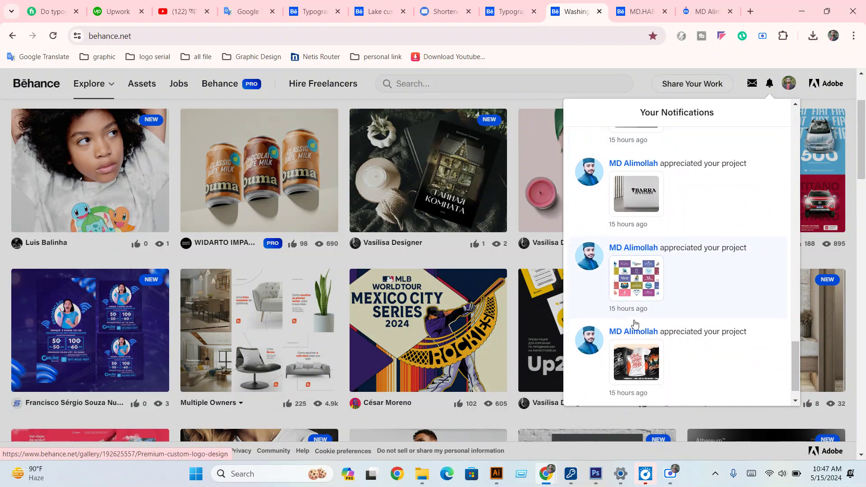
scroll(635, 319, "down", 3)
scroll(633, 321, "down", 2)
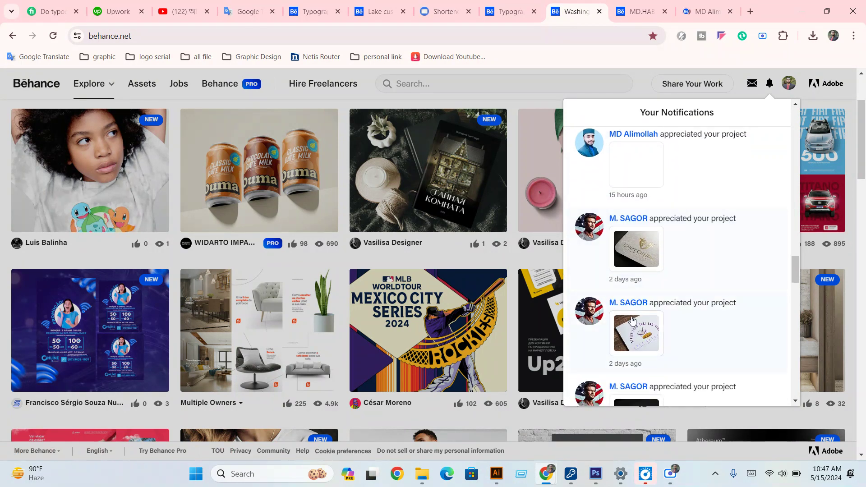
middle_click(626, 220)
key("ctrl+Tab")
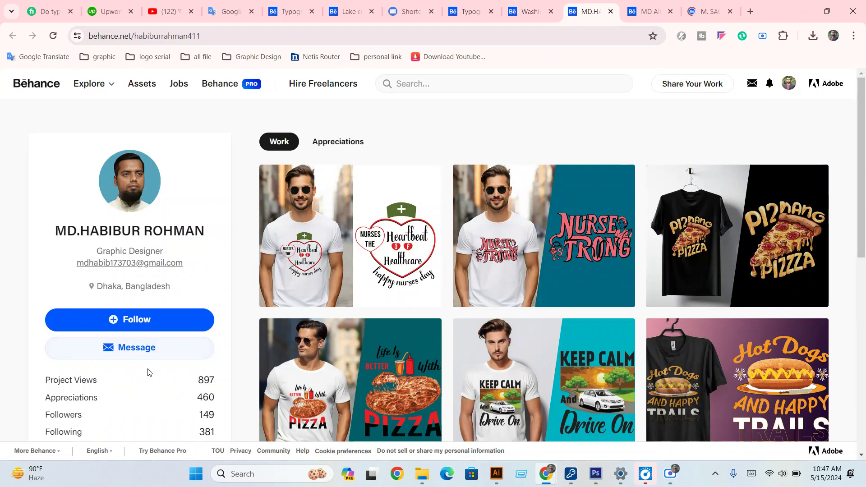
- View the commenter's Nurse T-shirt Design project from top to bottom
left_click(350, 236)
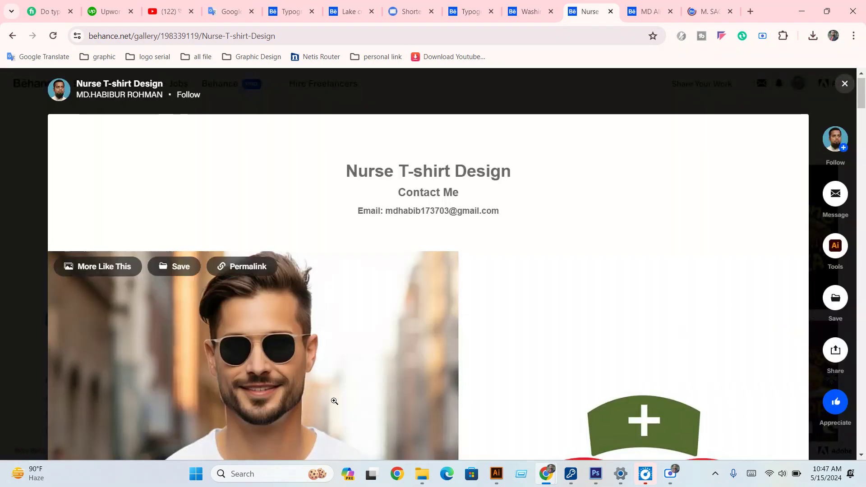
scroll(334, 402, "down", 1)
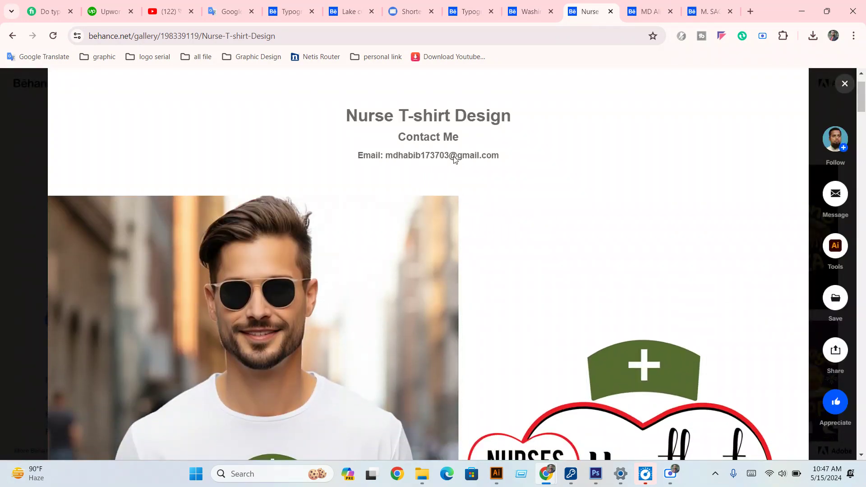
scroll(366, 444, "down", 6)
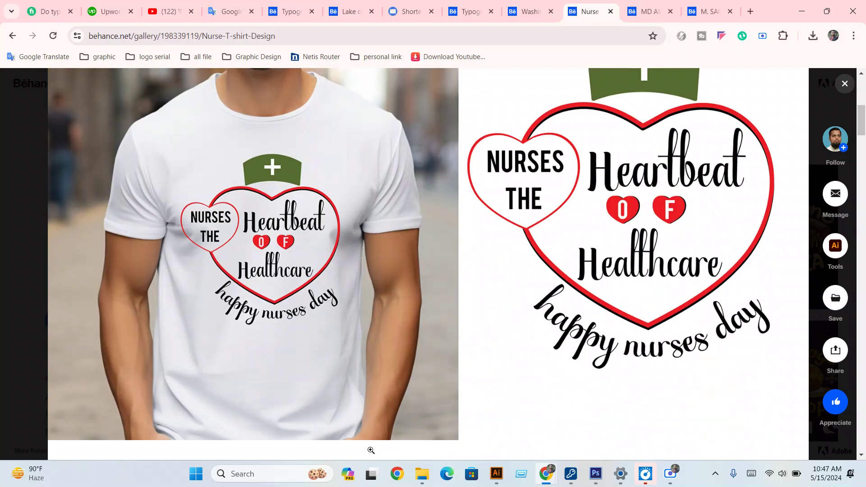
scroll(366, 445, "down", 4)
scroll(366, 444, "down", 5)
scroll(366, 443, "down", 5)
scroll(365, 447, "down", 5)
scroll(422, 349, "down", 5)
scroll(422, 345, "down", 5)
scroll(421, 344, "down", 5)
scroll(419, 343, "down", 5)
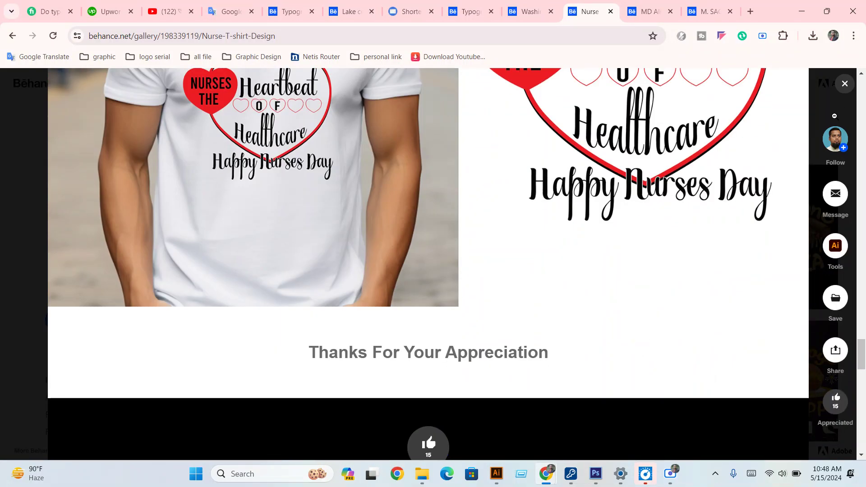
left_click(846, 84)
- Appreciate the Pizza T-shirt Design and Modern Typography T-shirt Design projects
left_click(730, 264)
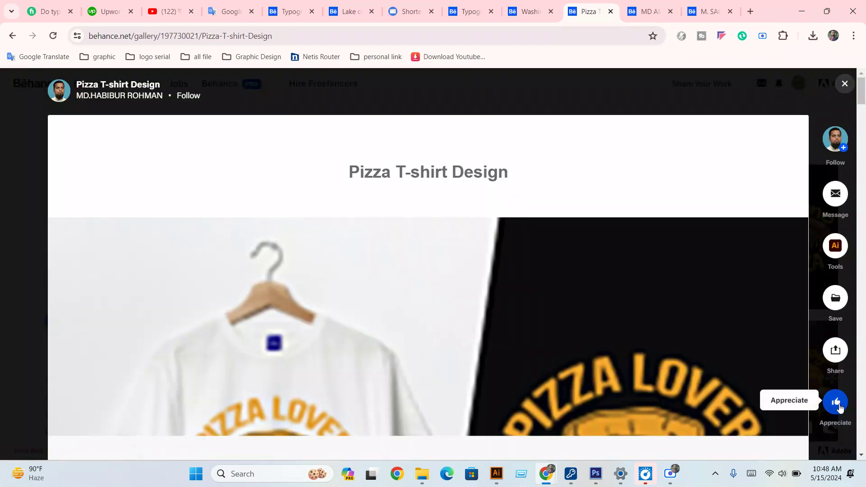
left_click(836, 401)
scroll(514, 371, "down", 5)
scroll(507, 359, "down", 6)
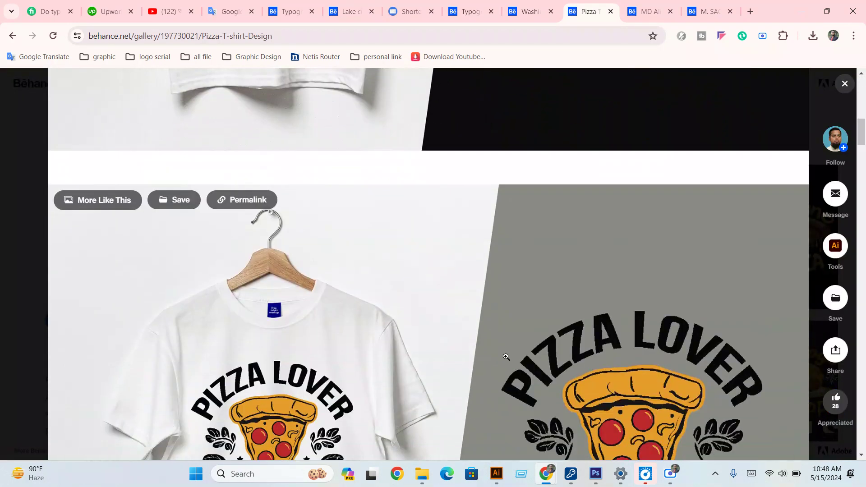
left_click(845, 84)
scroll(549, 277, "down", 5)
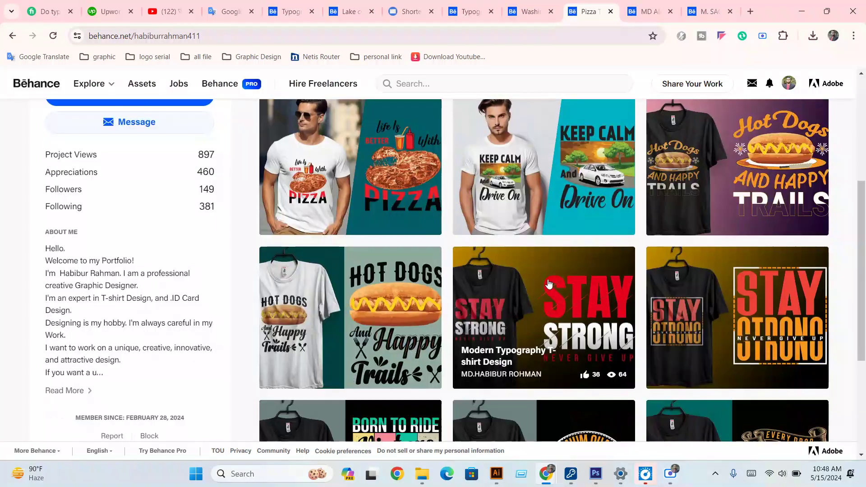
left_click(548, 278)
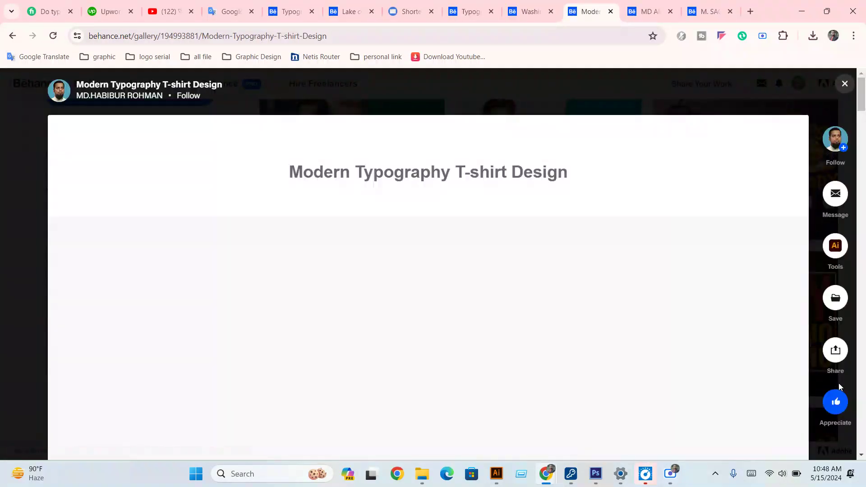
left_click(836, 401)
left_click(832, 112)
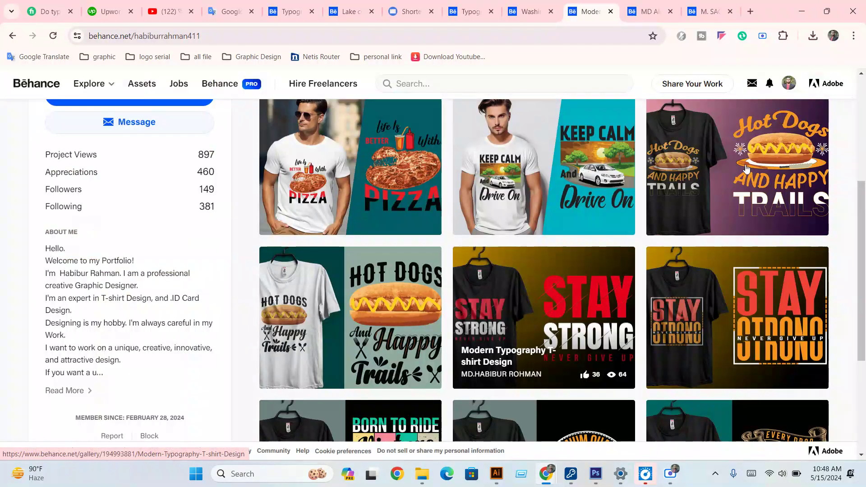
- Close the commenter's profile tab, leaving the next designer's profile showing
scroll(323, 272, "up", 3)
scroll(323, 273, "down", 1)
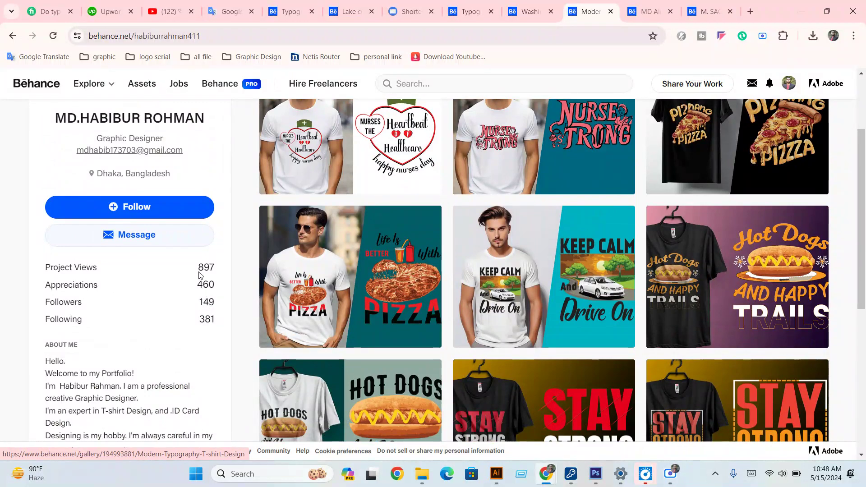
scroll(200, 276, "up", 2)
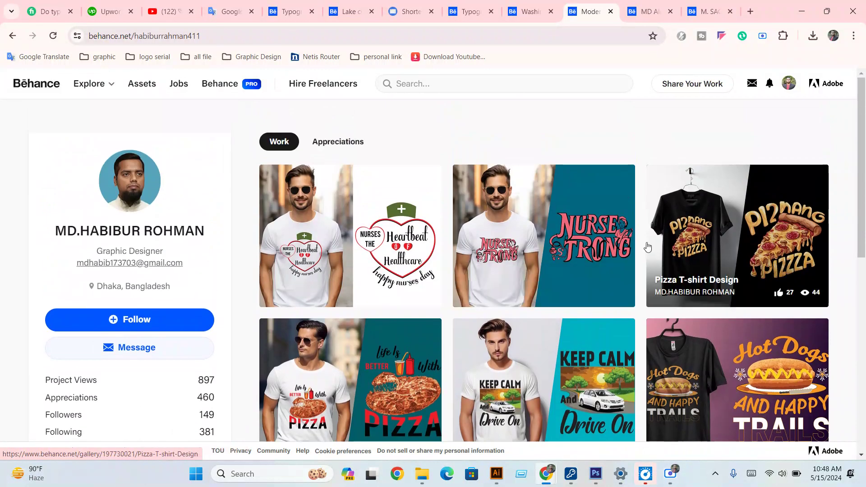
left_click(611, 11)
- Appreciate the Monster muscle t-shirt design project on this designer's profile
scroll(401, 330, "down", 2)
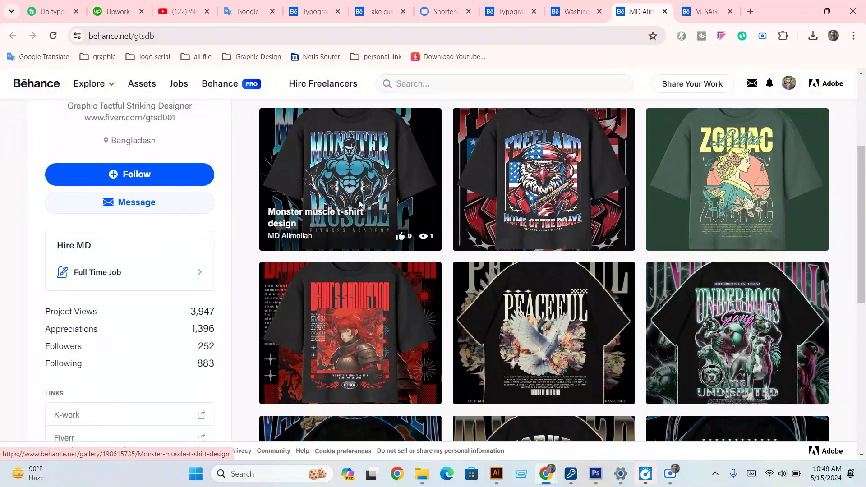
left_click(407, 226)
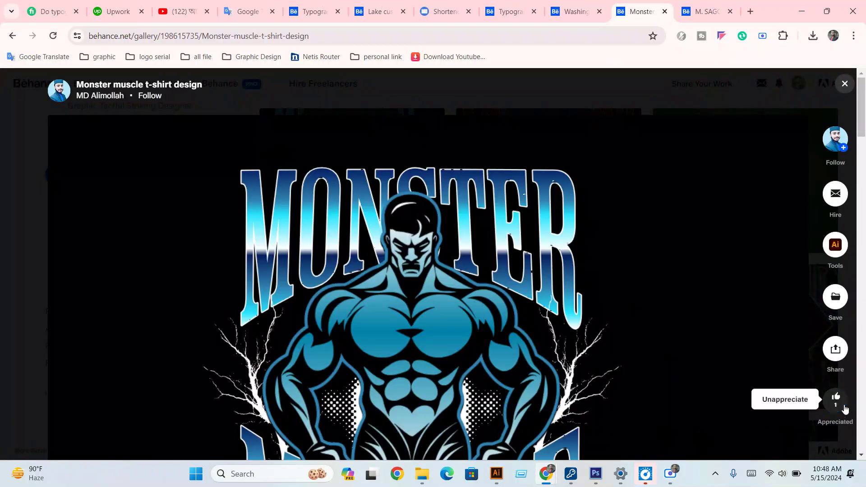
left_click(845, 84)
- View the STAY STRONG STAY POSITIVE T-shirt project on the next profile, then open the account menu
left_click(702, 12)
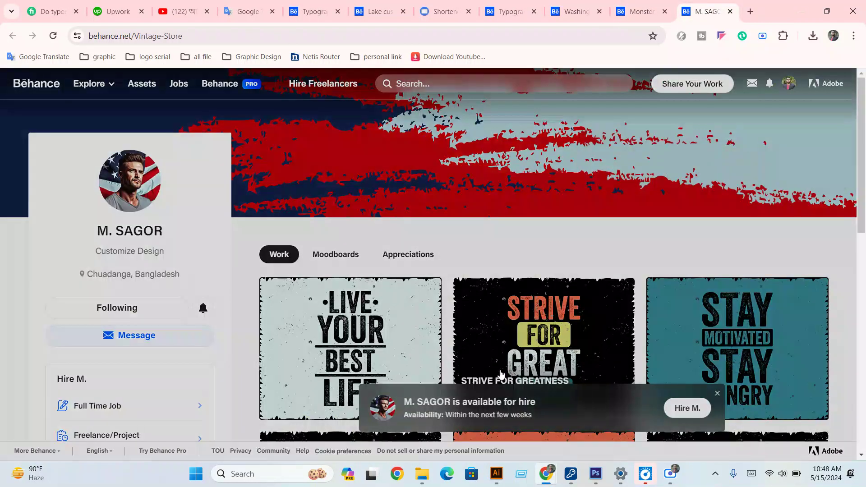
scroll(587, 271, "down", 5)
left_click(637, 294)
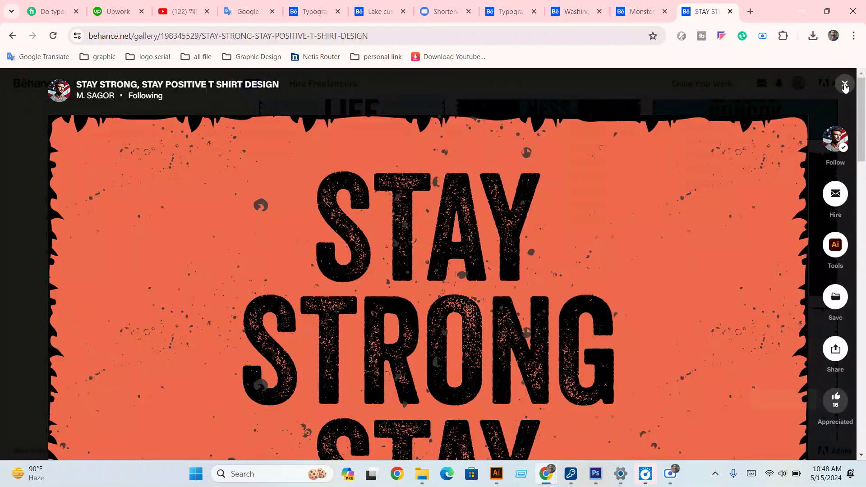
left_click(846, 83)
scroll(702, 190, "up", 10)
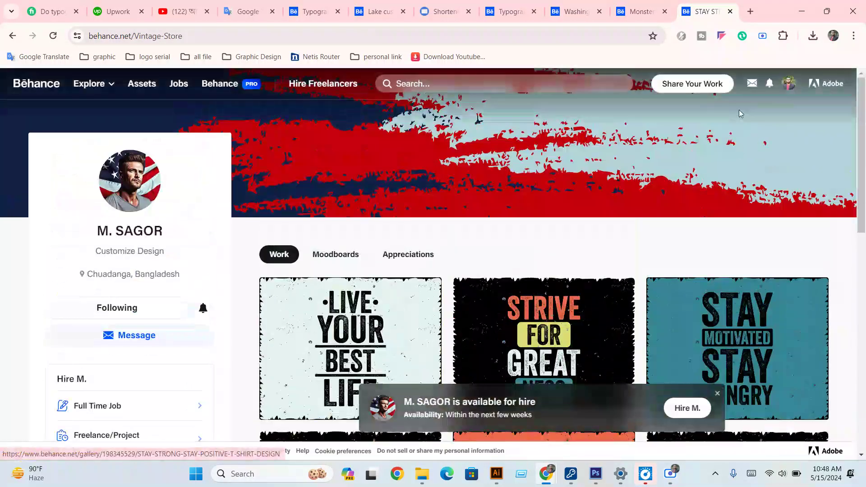
left_click(827, 84)
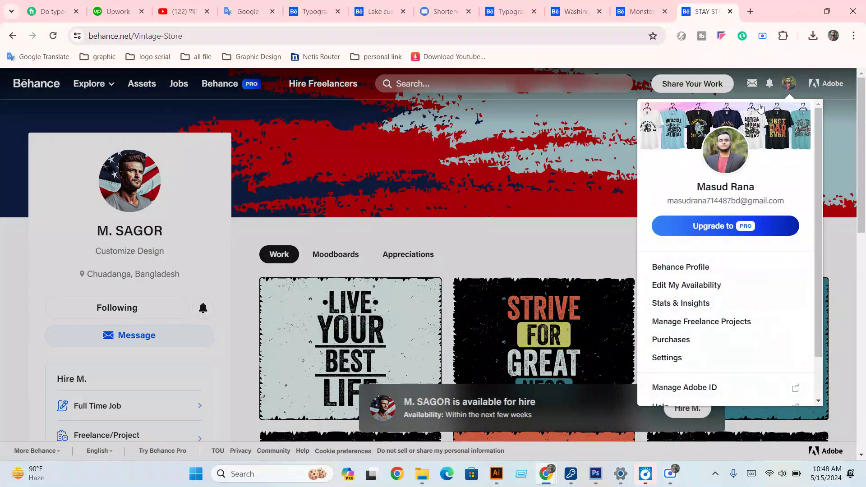
- Go to your own Behance profile and scroll its Work grid to the JIU JITSU T-shirt
key("F5")
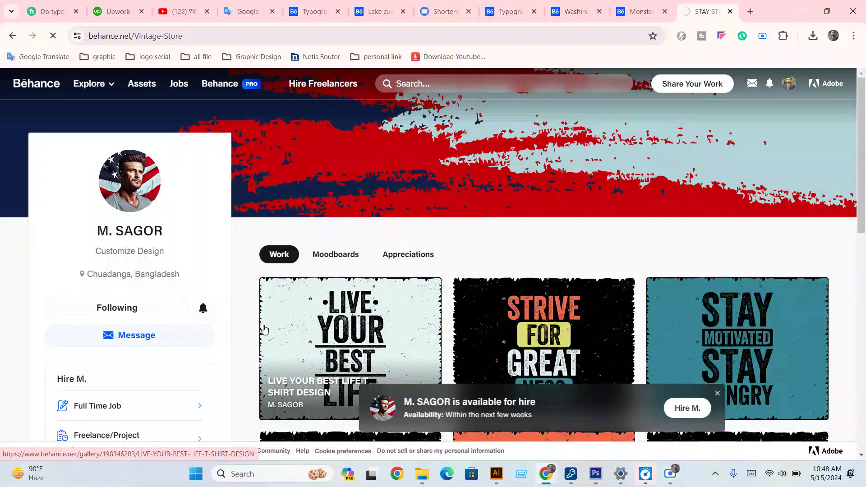
scroll(108, 373, "down", 5)
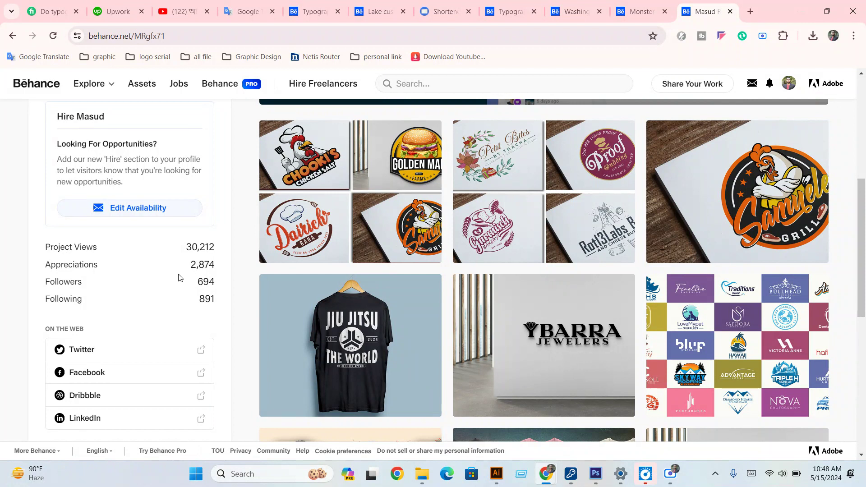
scroll(280, 289, "up", 6)
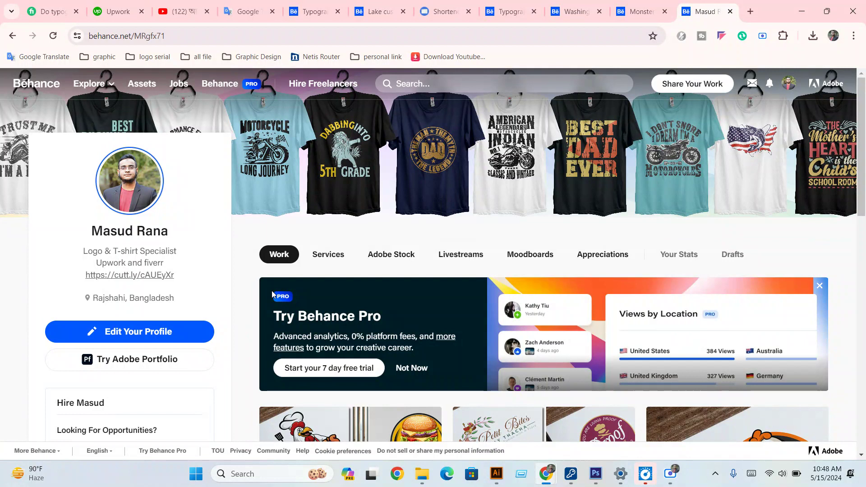
left_click(104, 451)
scroll(378, 439, "down", 3)
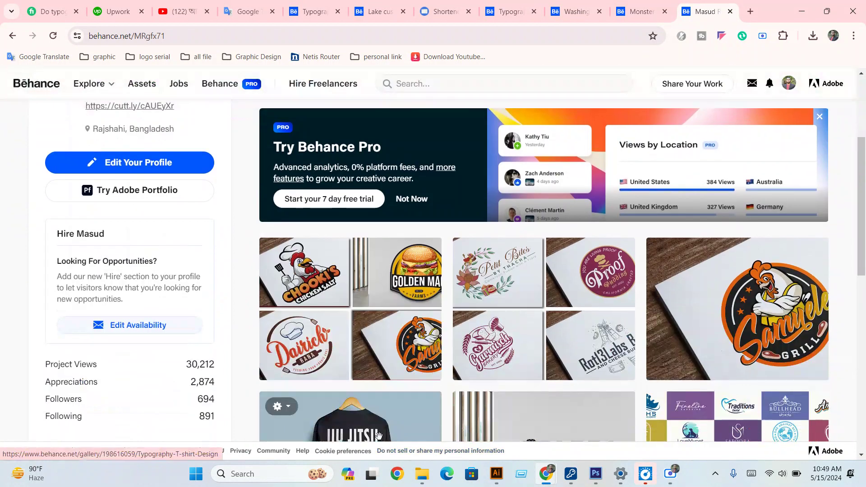